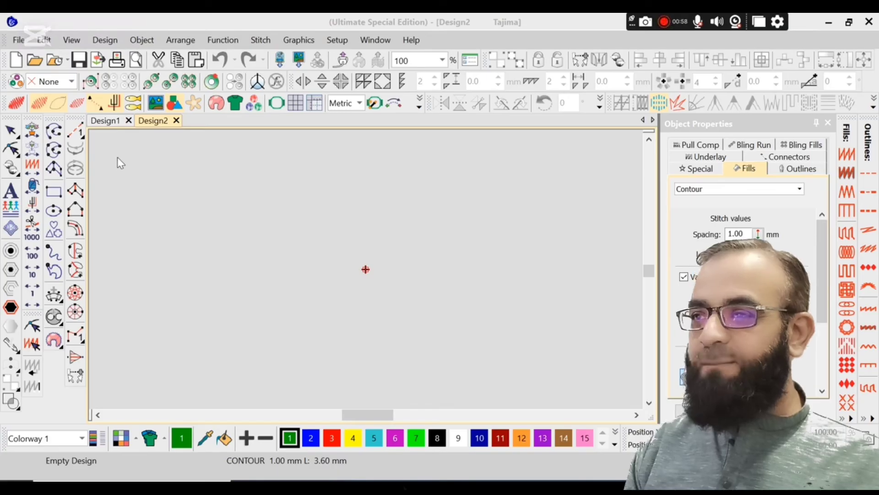
Switch to Design1 and examine the hand-drawn vine sketch's stems, curls and leaves up close from the base upwards.
click(105, 121)
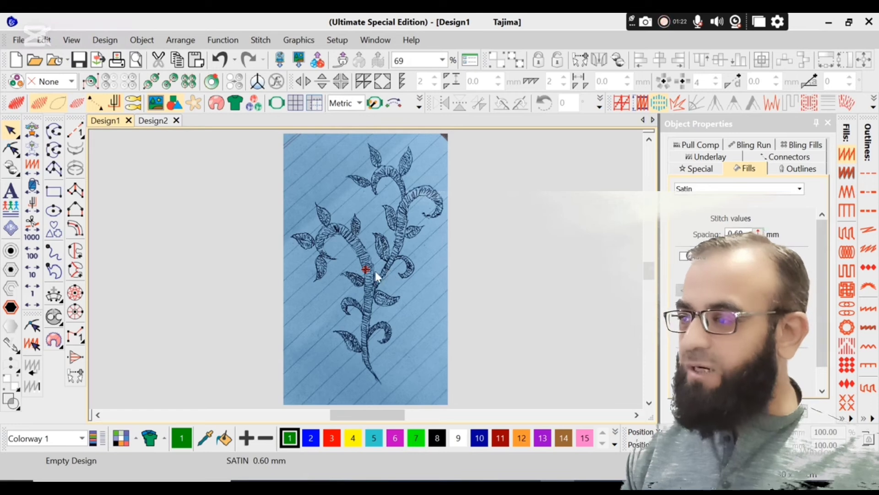
key(b)
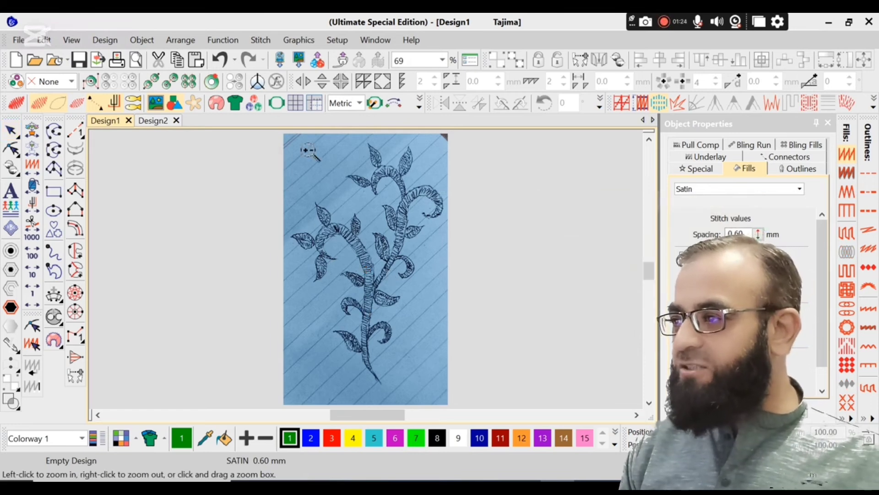
drag(309, 147, 477, 250)
scroll(491, 259, down, 5)
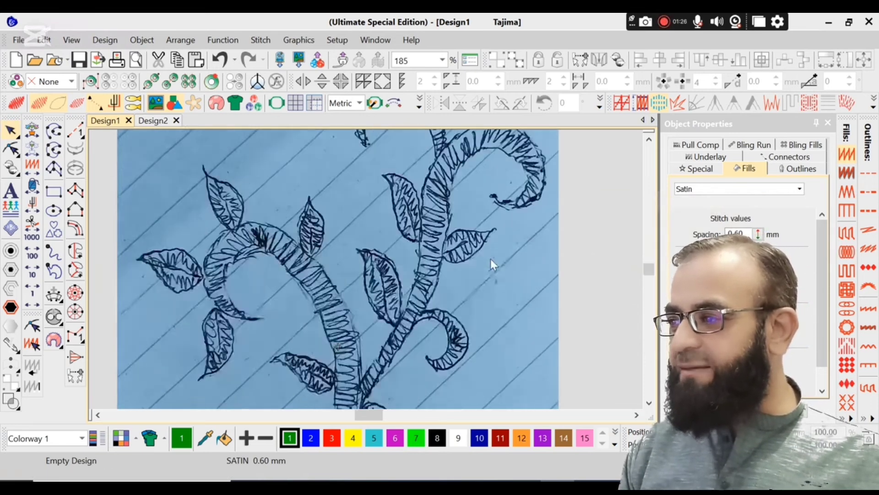
scroll(490, 263, down, 1)
scroll(491, 272, up, 1)
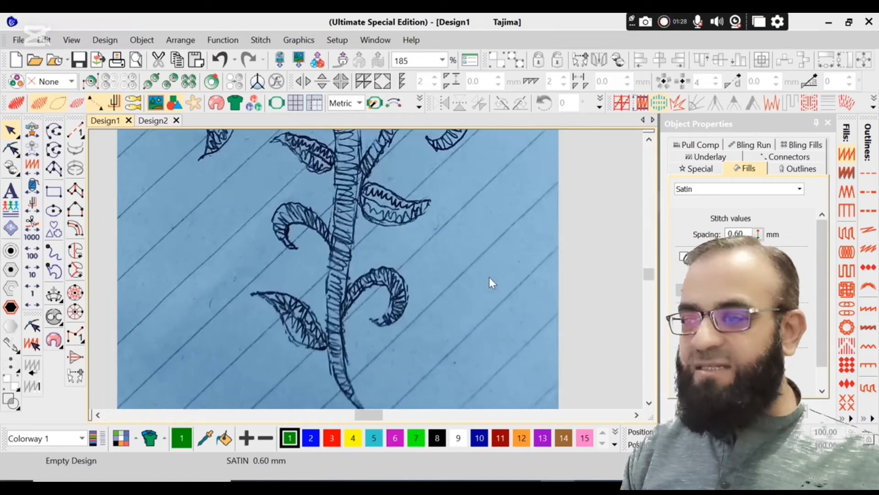
key(shift+z)
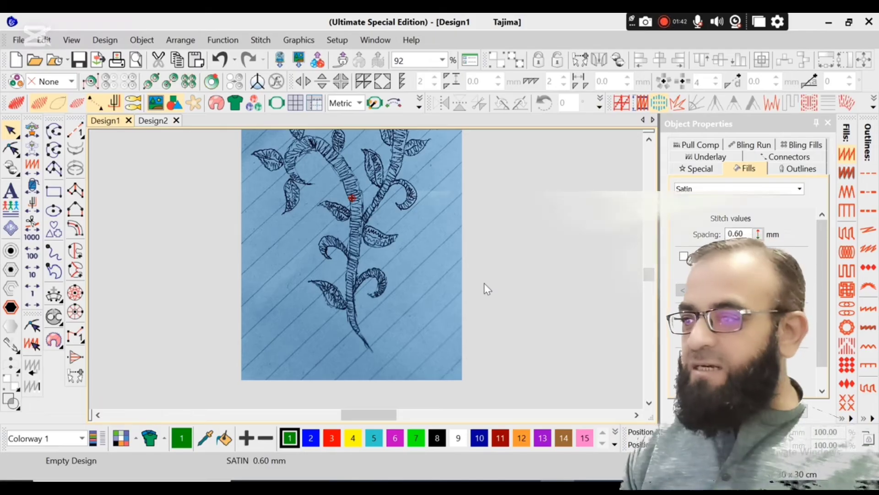
key(z)
drag(298, 250, 432, 361)
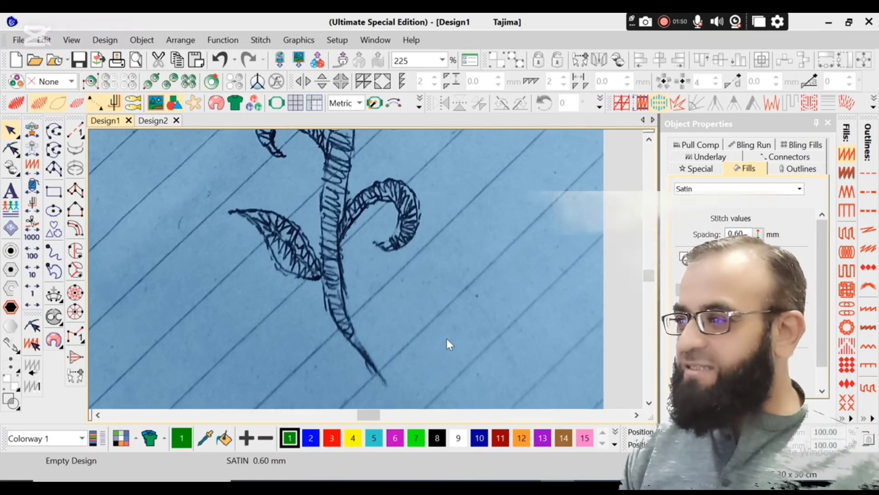
scroll(446, 339, up, 4)
scroll(446, 339, up, 6)
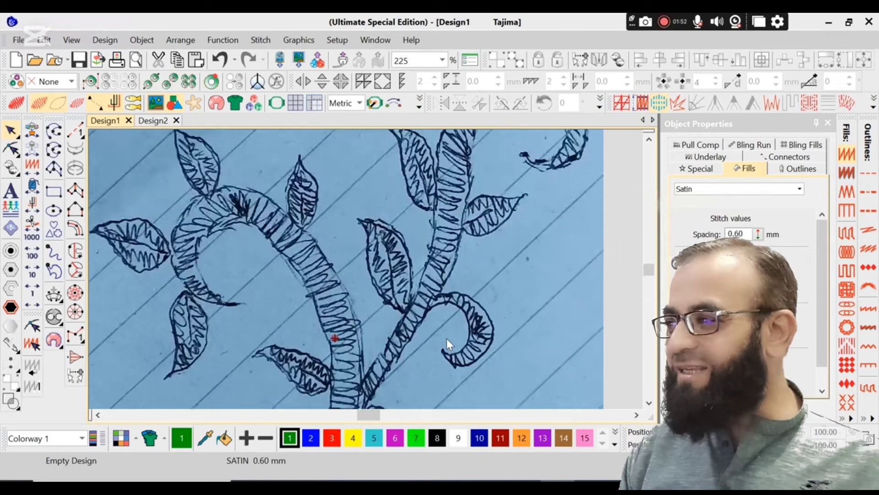
scroll(447, 339, up, 8)
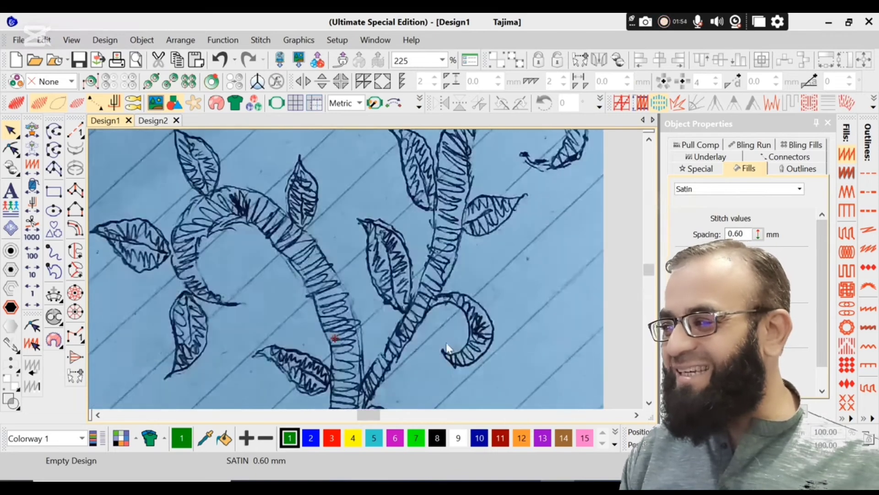
scroll(444, 351, down, 3)
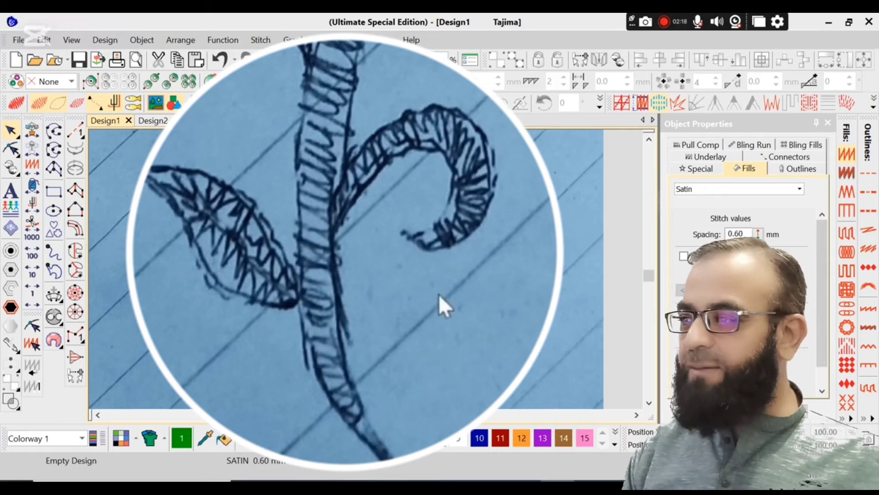
scroll(335, 242, up, 3)
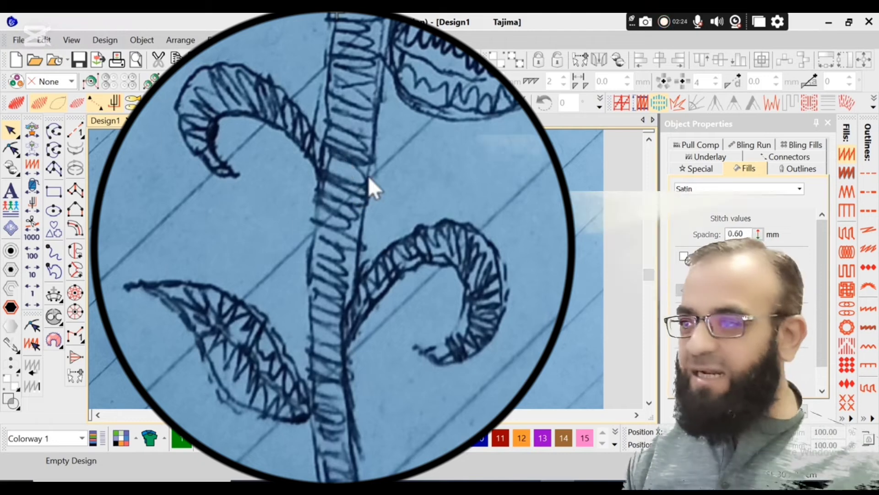
key(0)
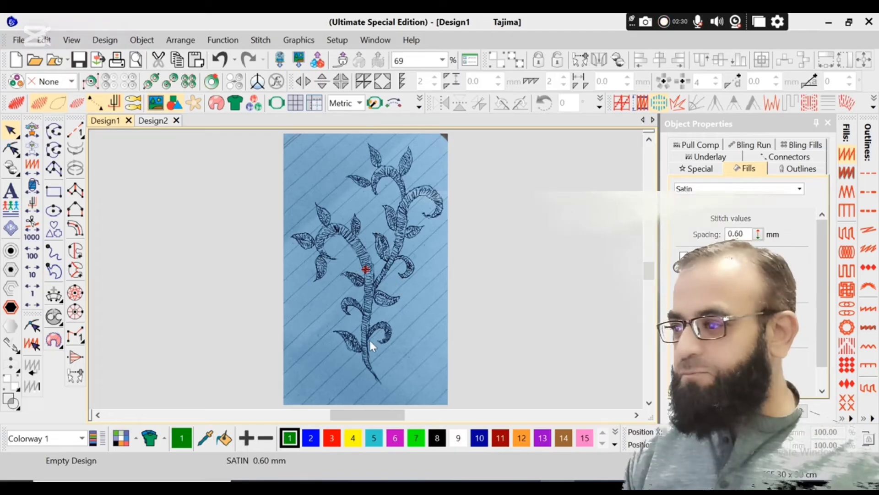
key(b)
drag(328, 314, 411, 386)
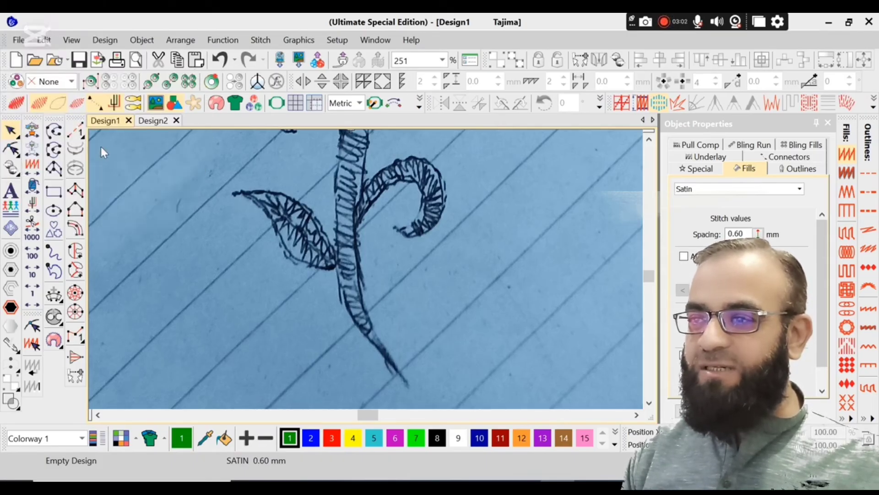
key(F8)
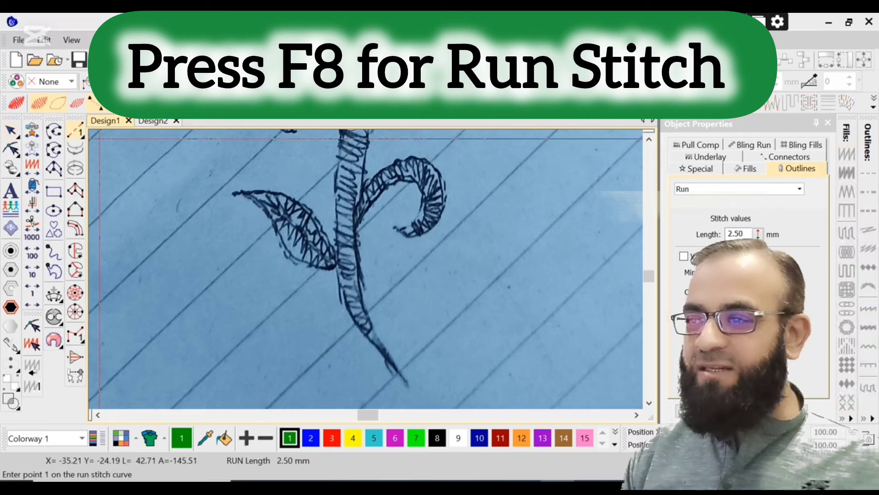
key(z)
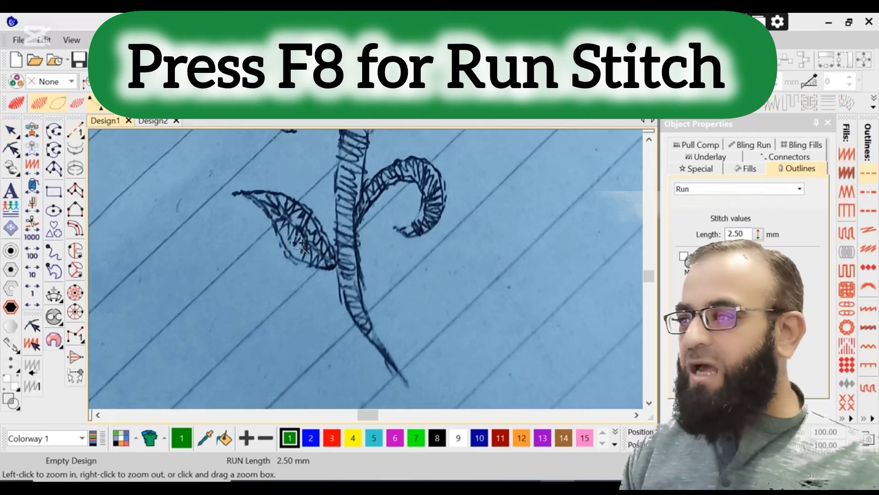
click(433, 316)
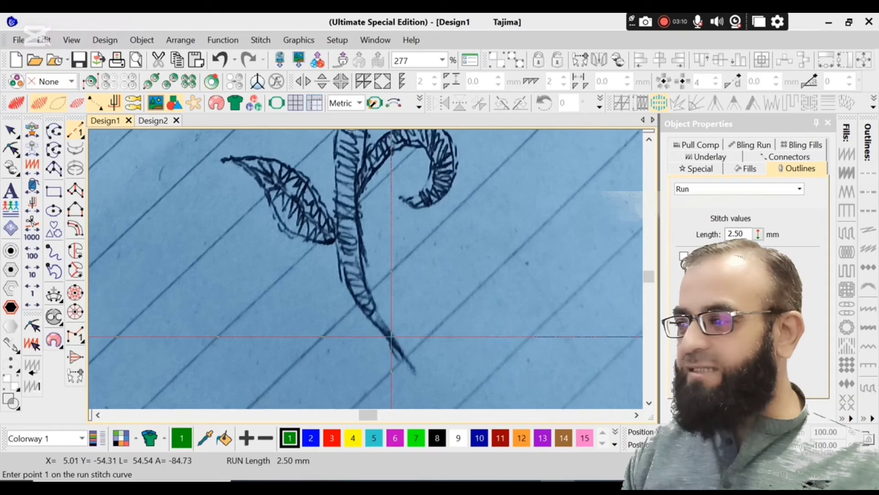
click(392, 336)
click(364, 302)
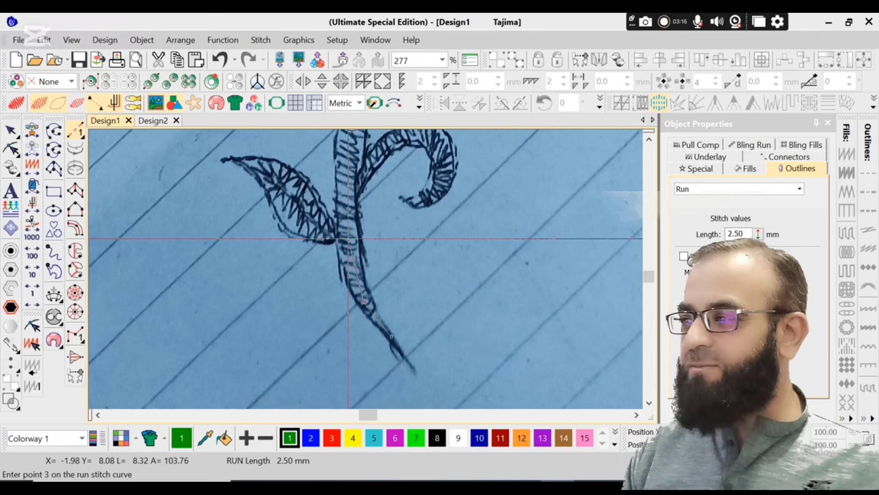
key(Escape)
key(Escape)
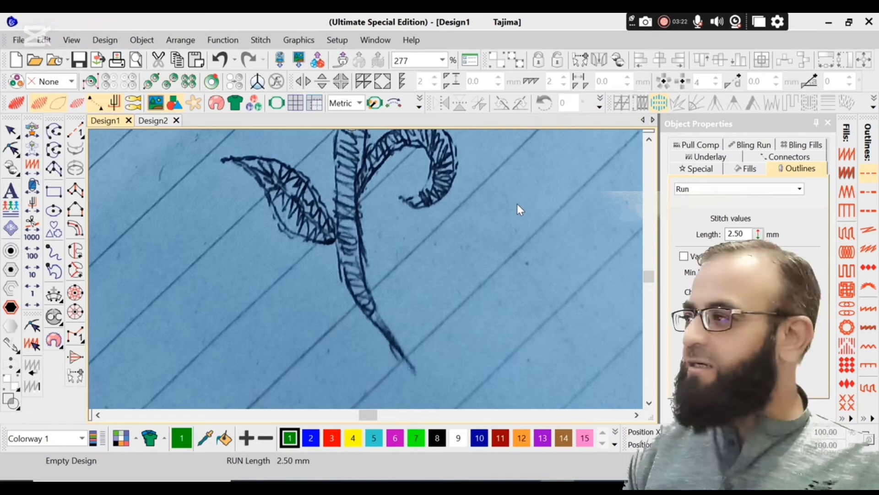
click(719, 25)
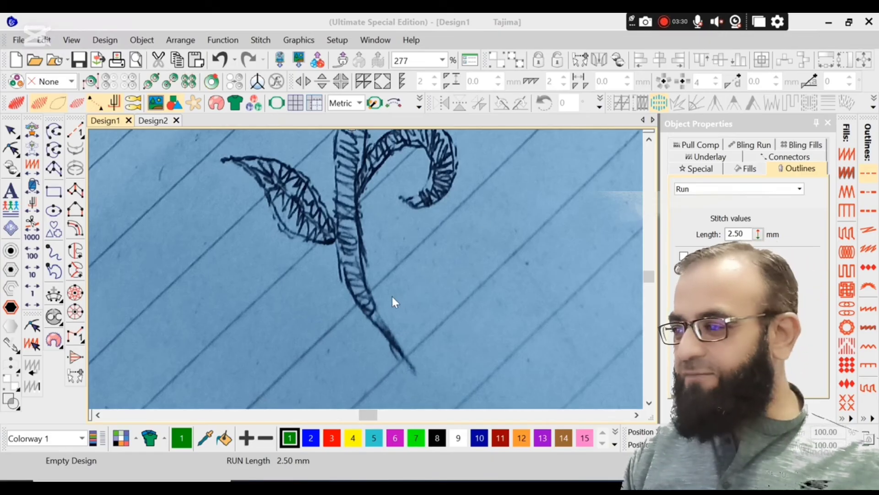
Digitize a curved Run stitch along the centre of the main stem, from near its lower tip up to the lowest leaf's base.
click(76, 132)
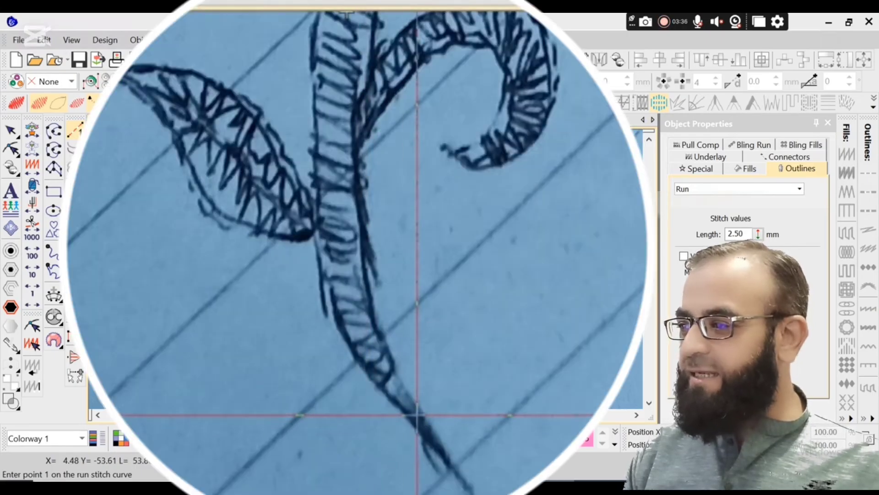
click(388, 332)
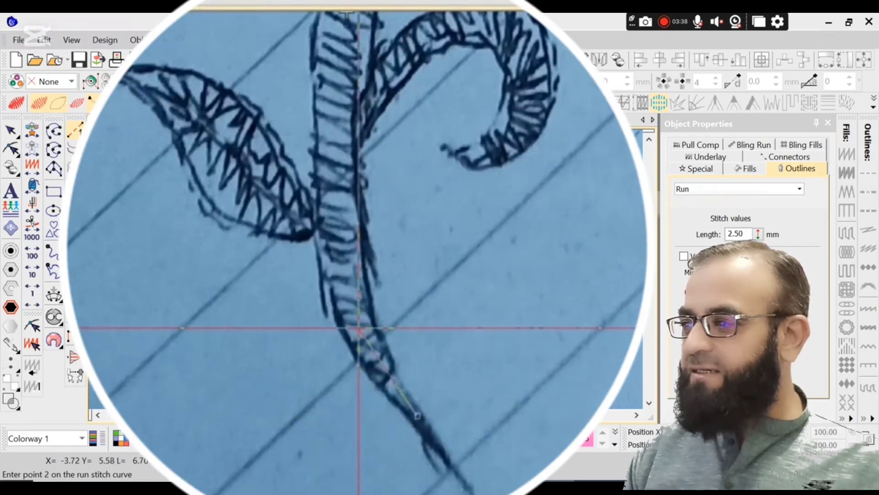
click(357, 288)
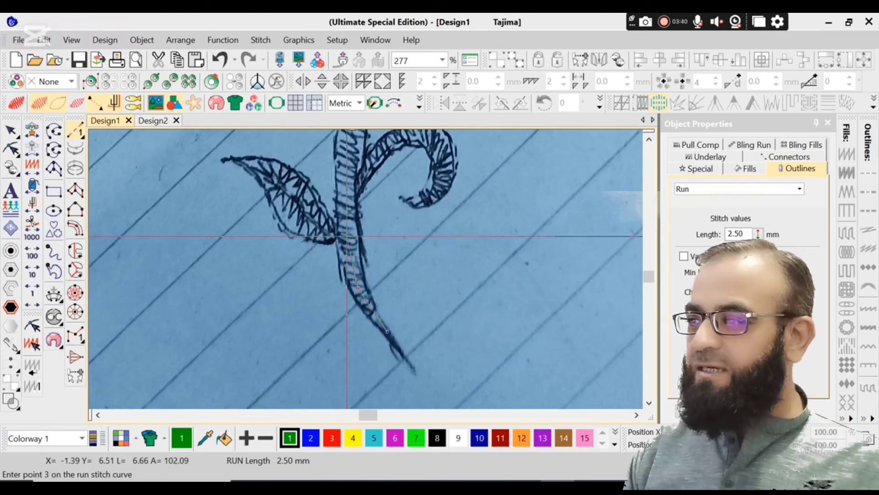
click(347, 237)
key(Return)
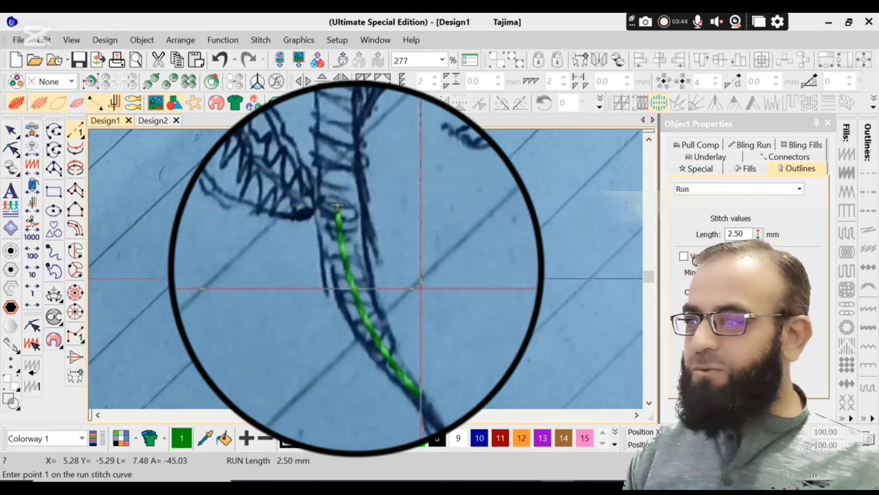
Check the run line with the sketch hidden, show the sketch again, and recolour the line to yellow, colour 4.
key(d)
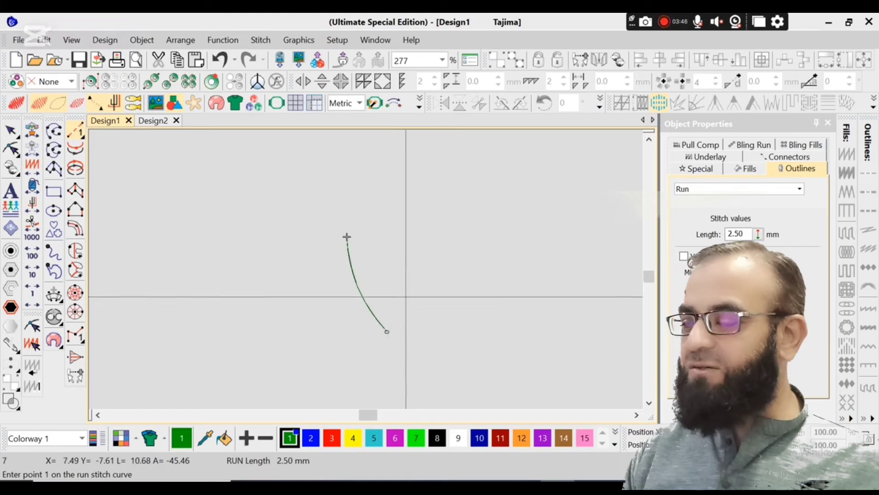
key(Escape)
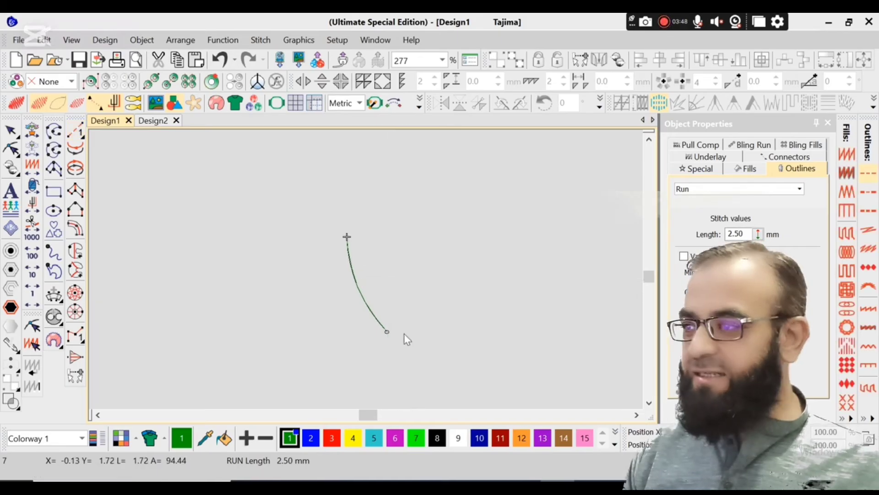
key(d)
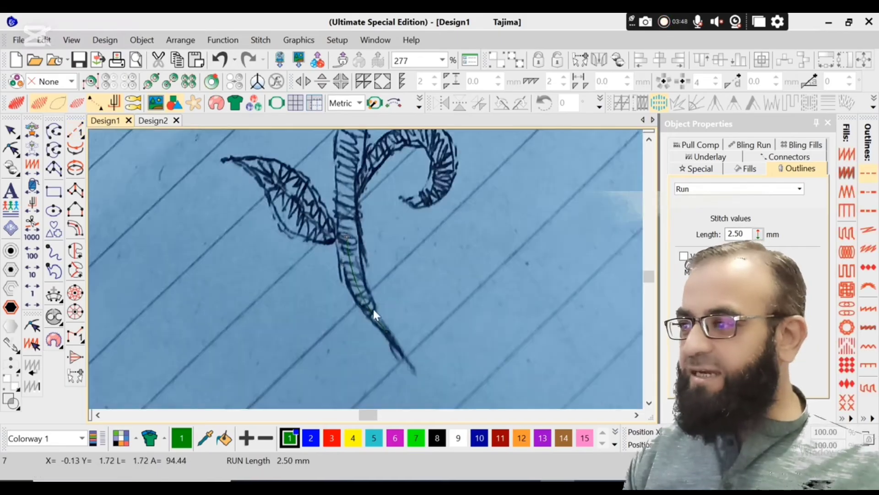
click(359, 289)
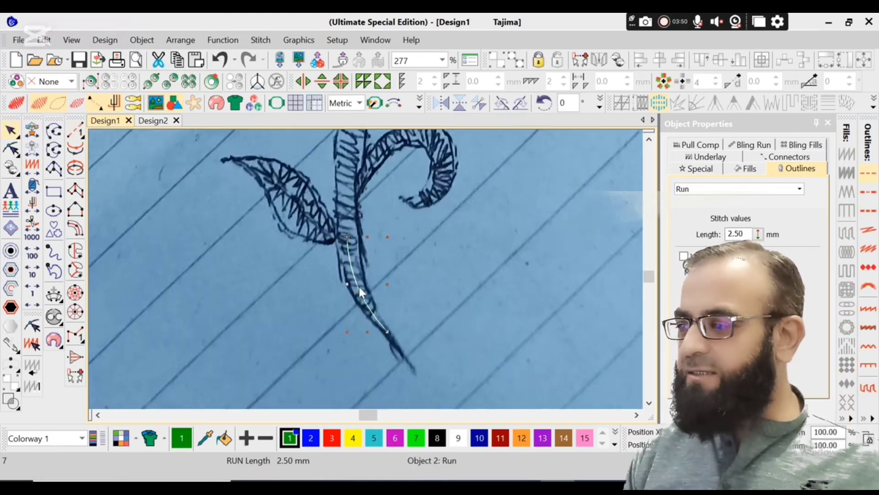
click(353, 442)
click(406, 366)
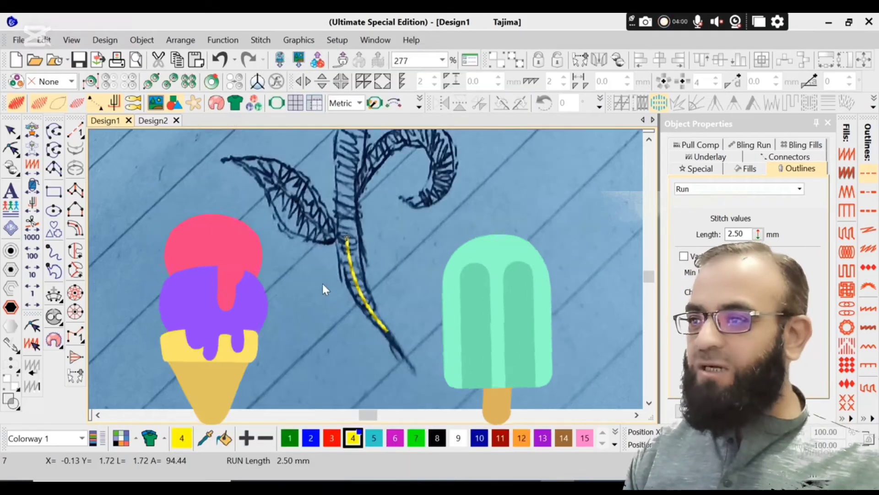
Reshape the yellow run line by moving its upper end point slightly down the stem, just below the leaf's base.
key(b)
drag(297, 139, 414, 300)
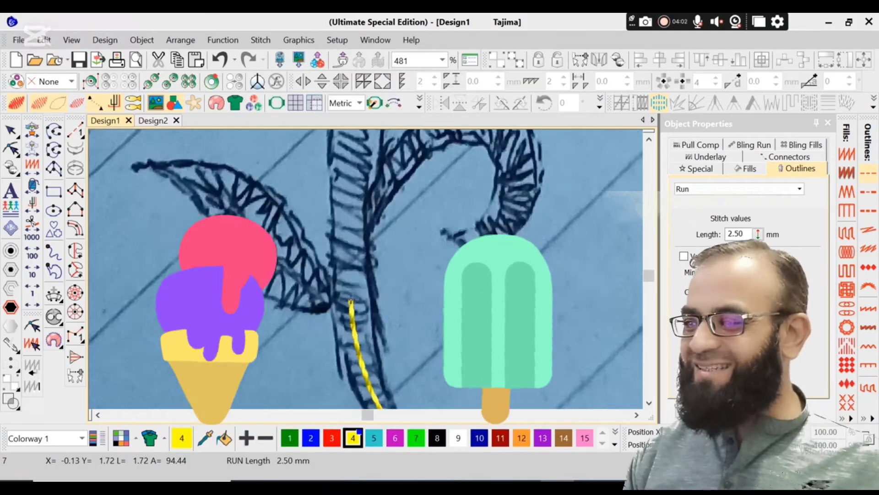
key(h)
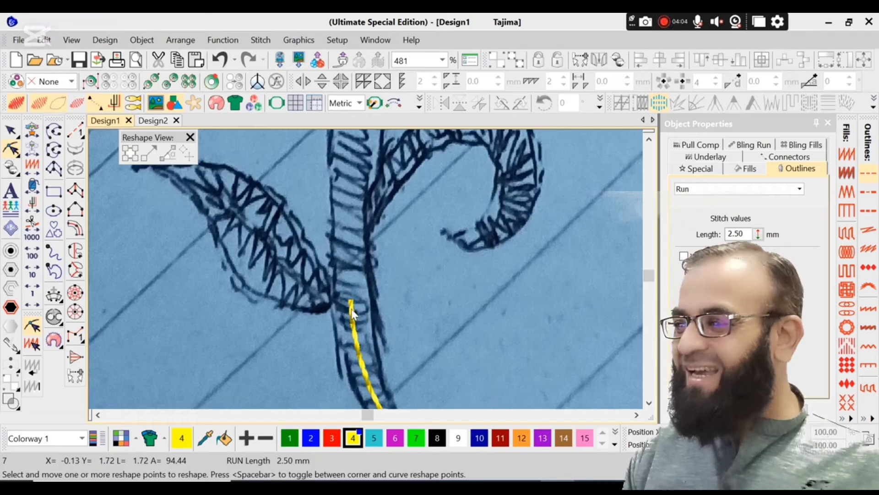
click(352, 312)
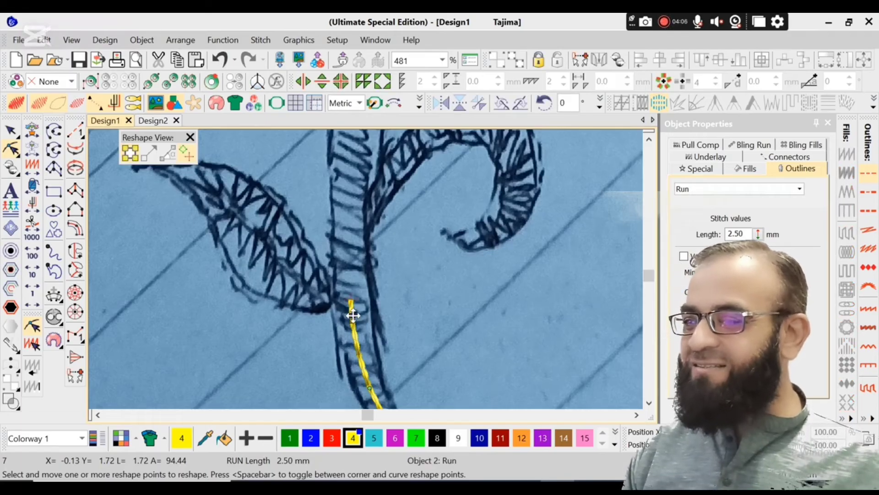
drag(353, 316, 353, 317)
key(Escape)
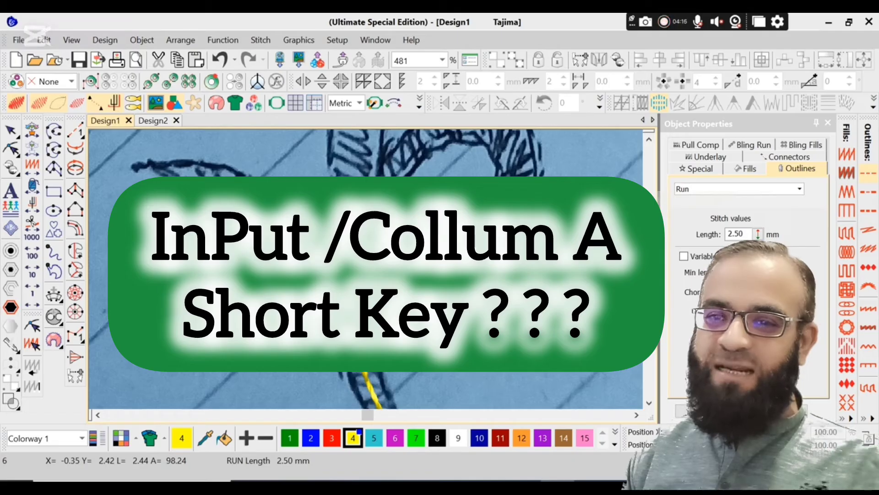
Digitize the lowest leaf as one satin Column A, placing point pairs on its opposite edges from the stem base to the tip.
key(shift+a)
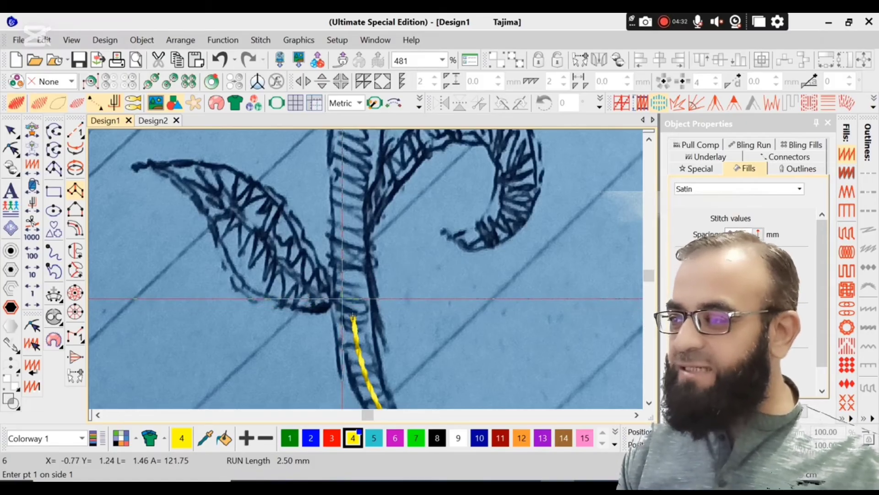
click(343, 299)
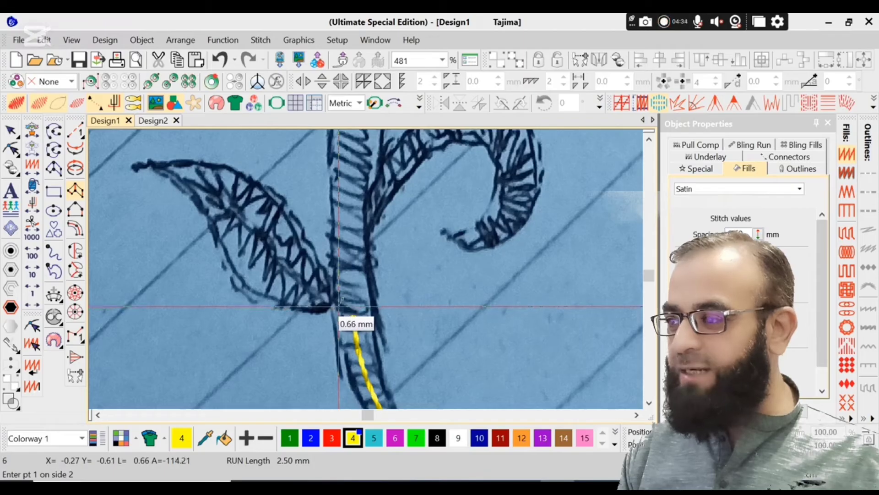
right_click(341, 308)
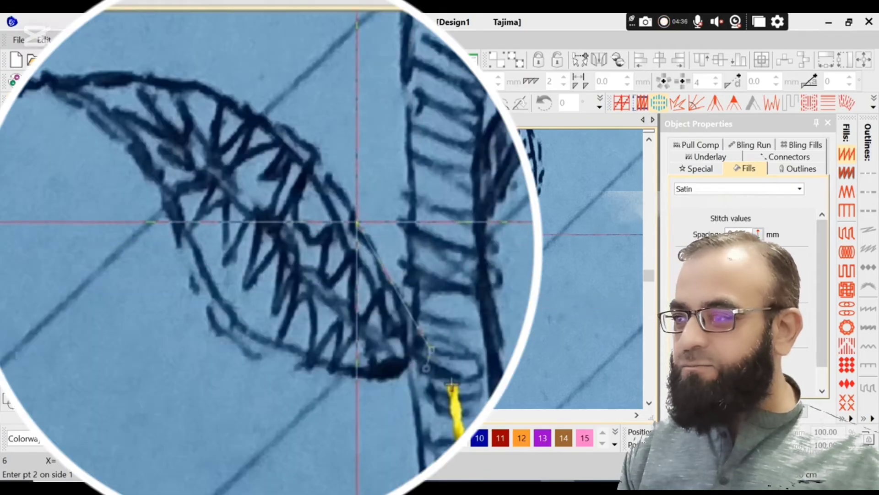
right_click(307, 231)
click(240, 337)
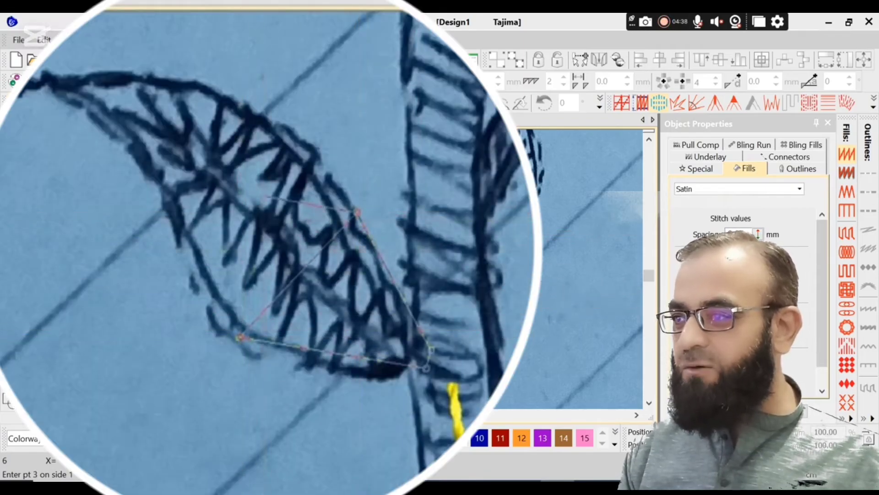
right_click(180, 217)
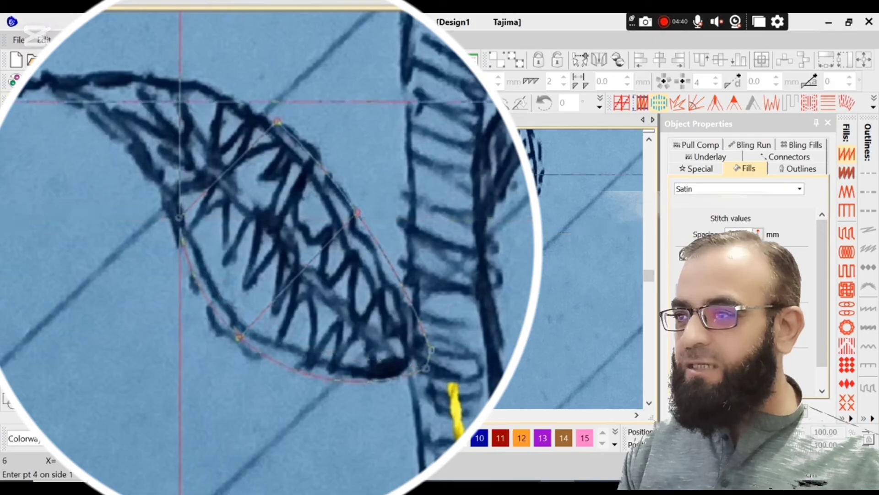
right_click(151, 76)
right_click(115, 138)
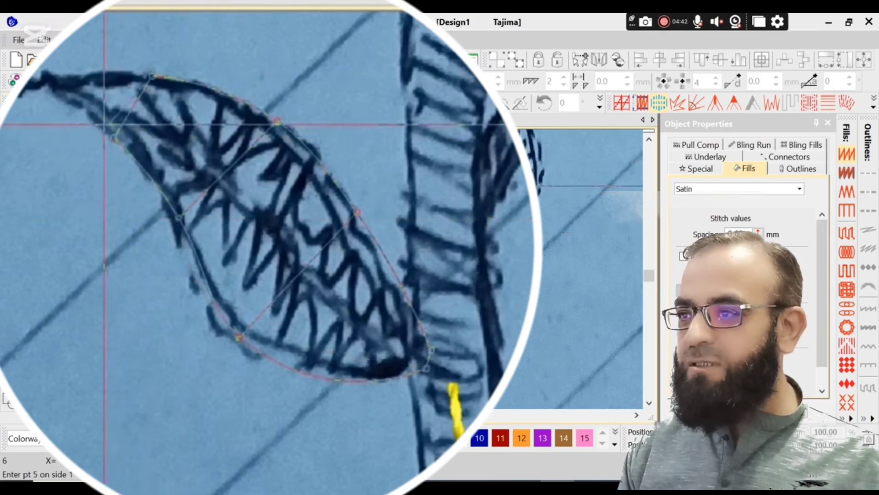
right_click(30, 83)
right_click(31, 90)
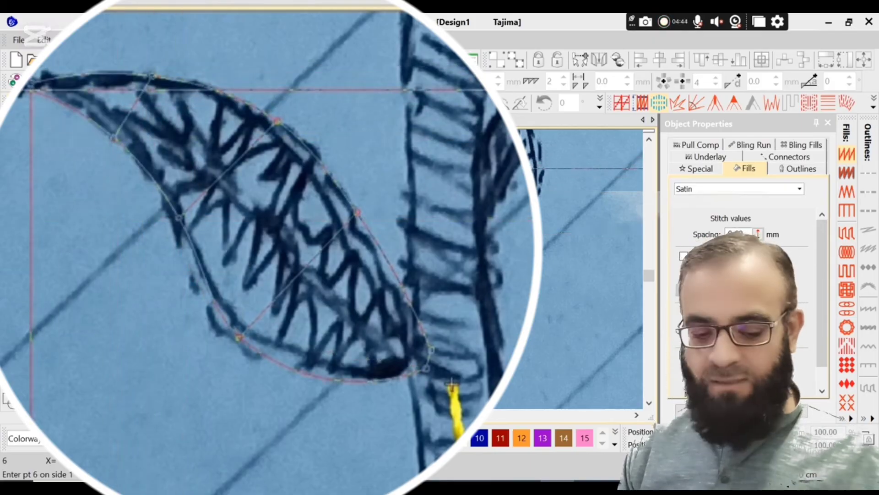
key(Return)
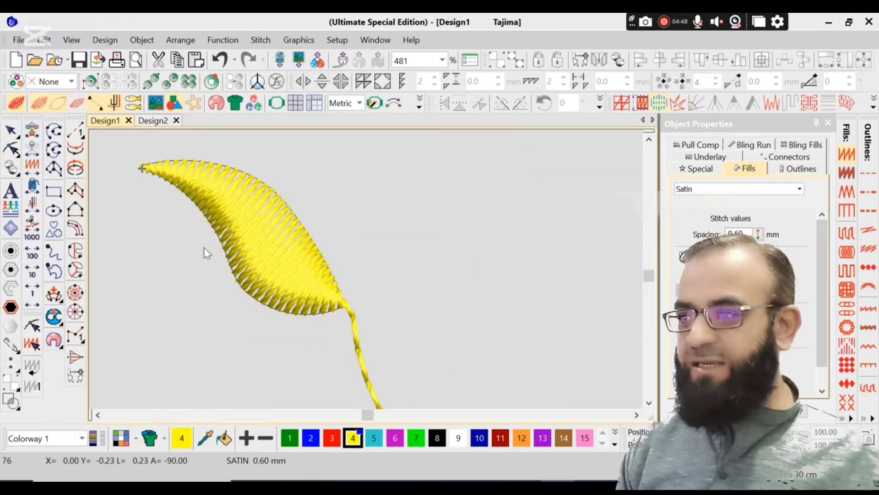
Compare the single-column satin leaf with the sketch, switching its stitch display on and off, and delete the leaf.
key(shift+z)
key(t)
key(b)
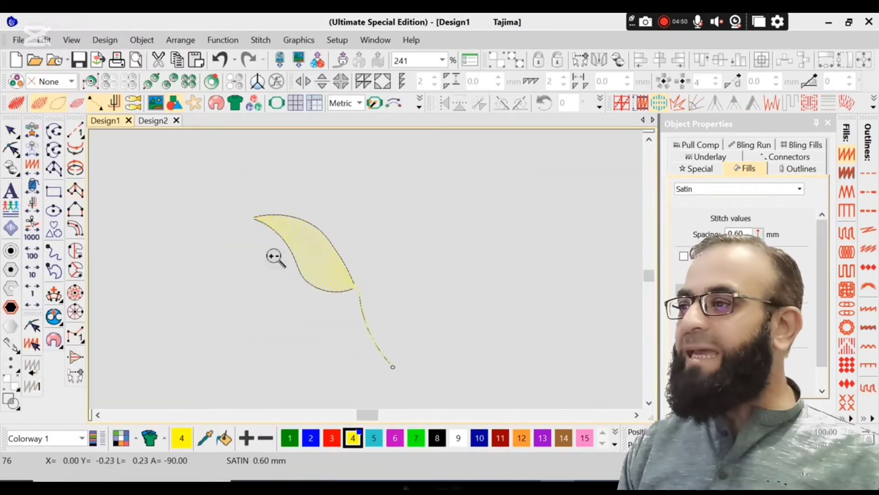
drag(232, 192, 560, 347)
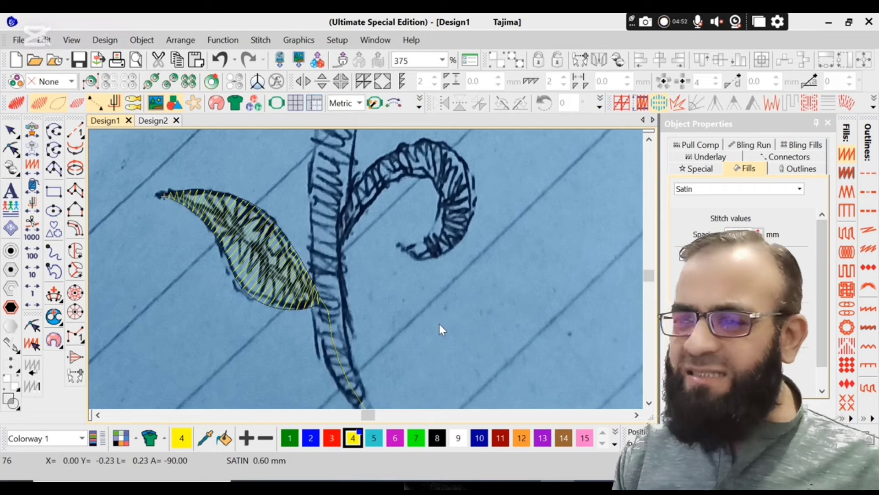
click(277, 280)
key(t)
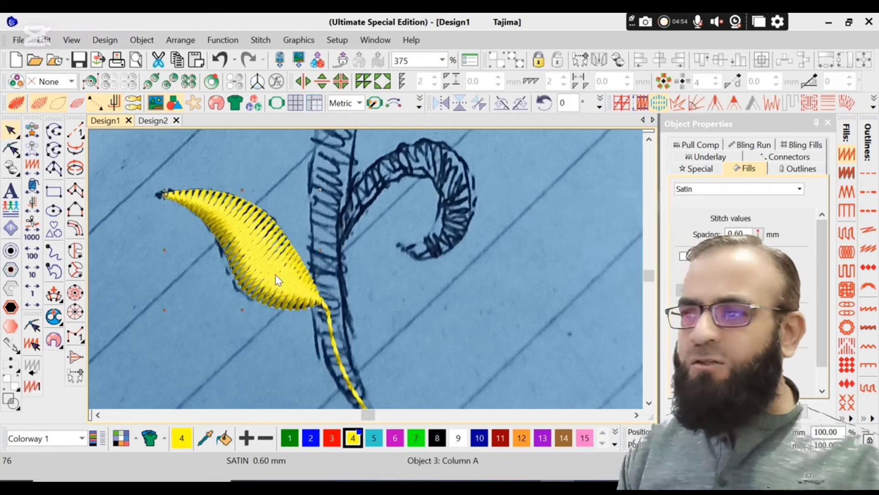
key(t)
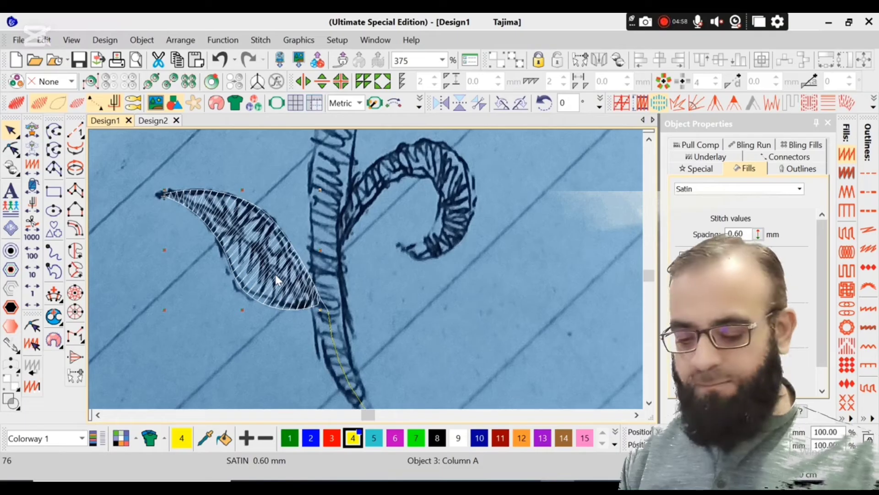
key(Delete)
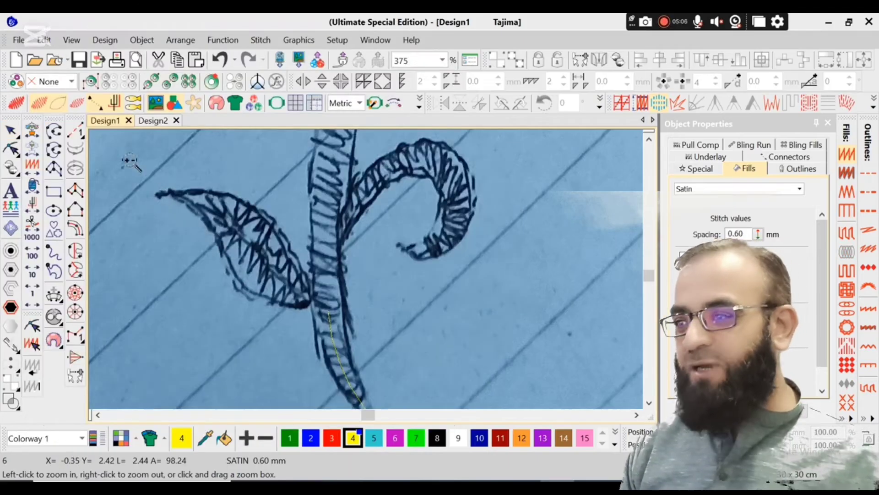
Start a satin Column A at the leaf's base and trace its upper half to the tip, pairing points along the outer edge and centre vein.
drag(432, 354, 433, 354)
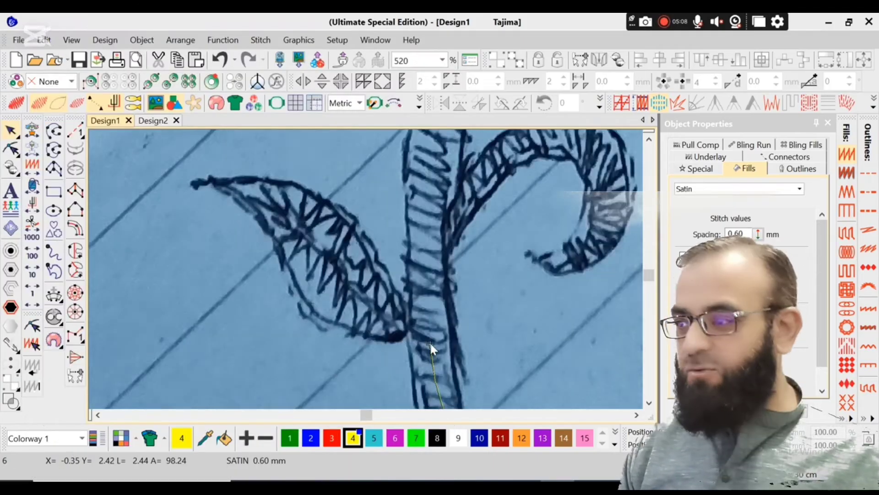
key(space)
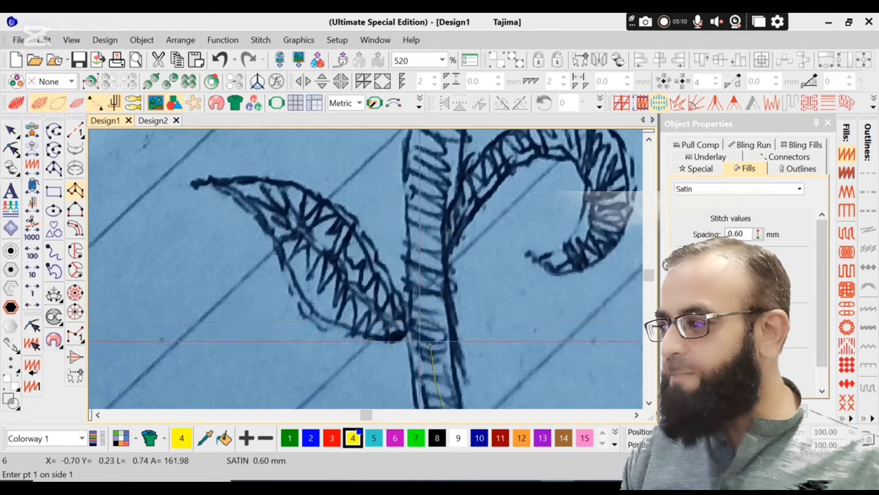
click(410, 333)
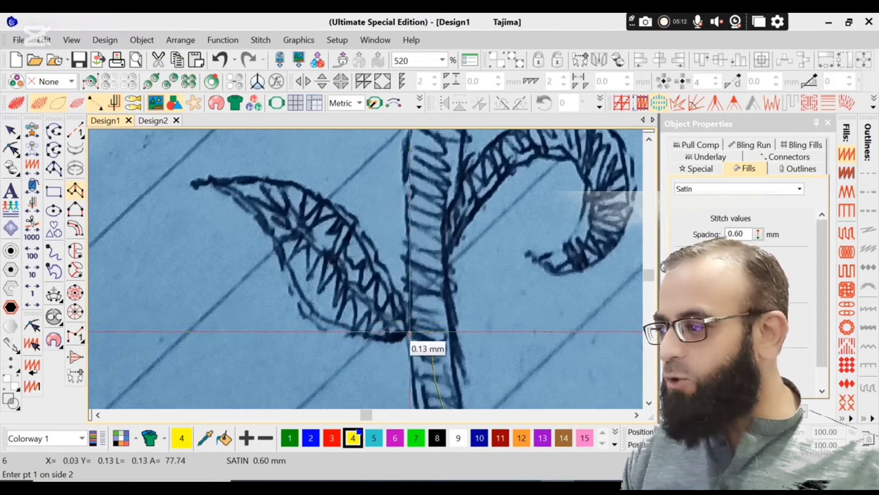
click(414, 327)
click(357, 289)
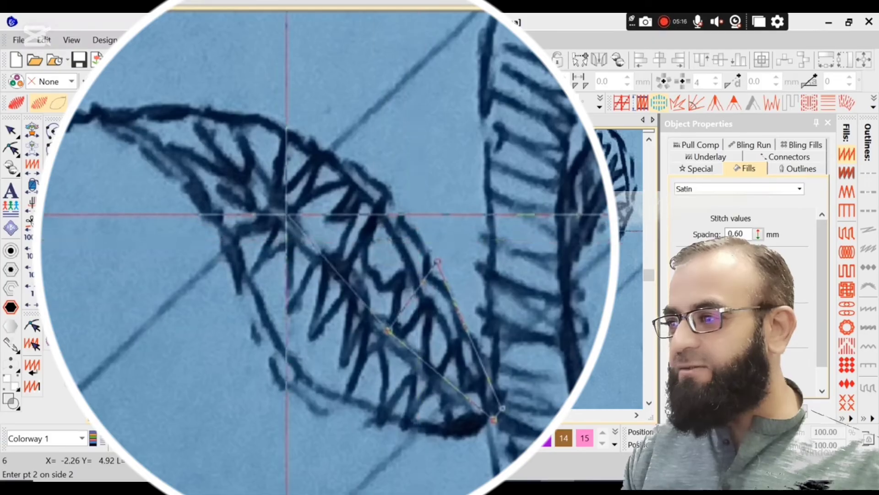
click(275, 212)
click(309, 136)
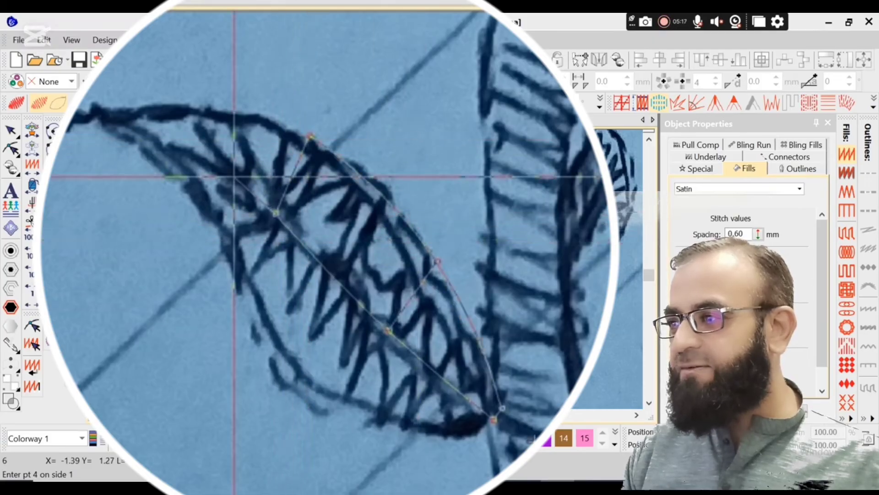
click(245, 115)
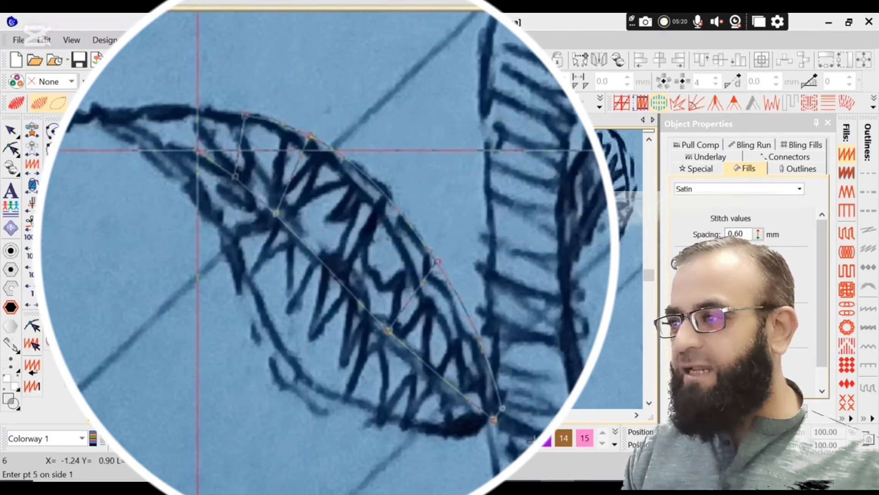
click(197, 149)
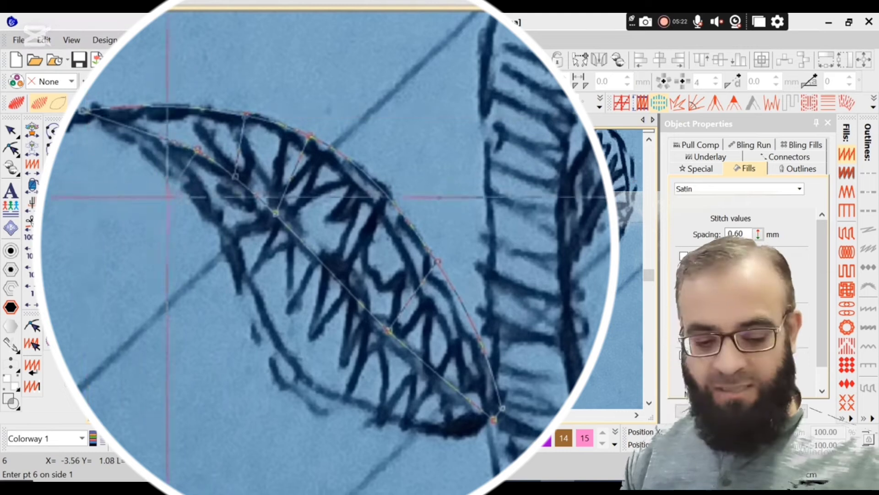
Continue the column back from the tip along the leaf's lower half, pairing centre-vein and outer-edge points to mid-leaf and toggling the sketch as needed.
key(d)
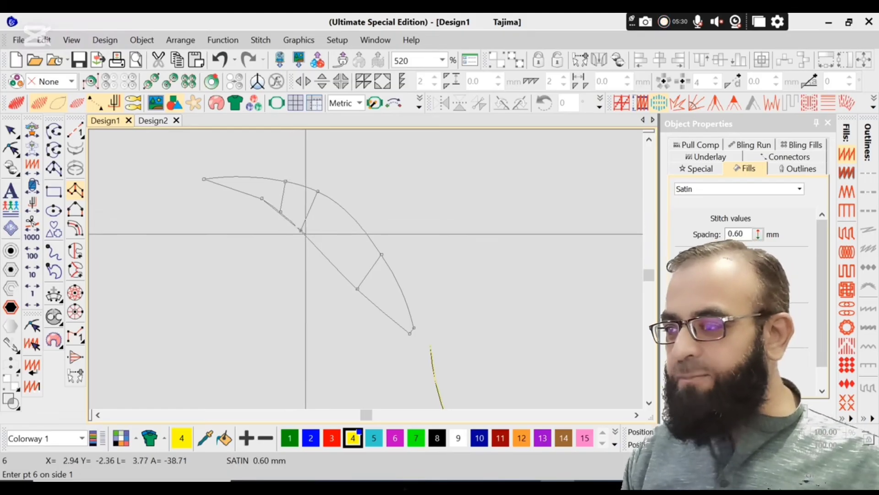
key(d)
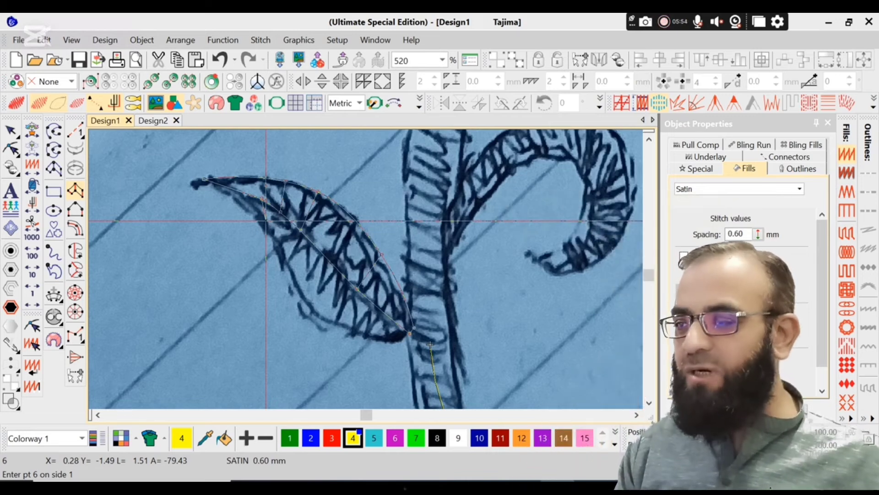
key(d)
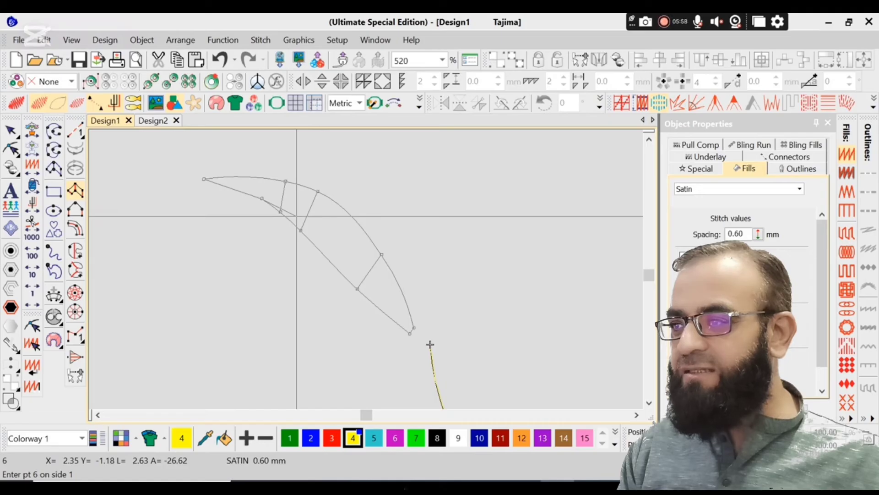
click(430, 344)
key(d)
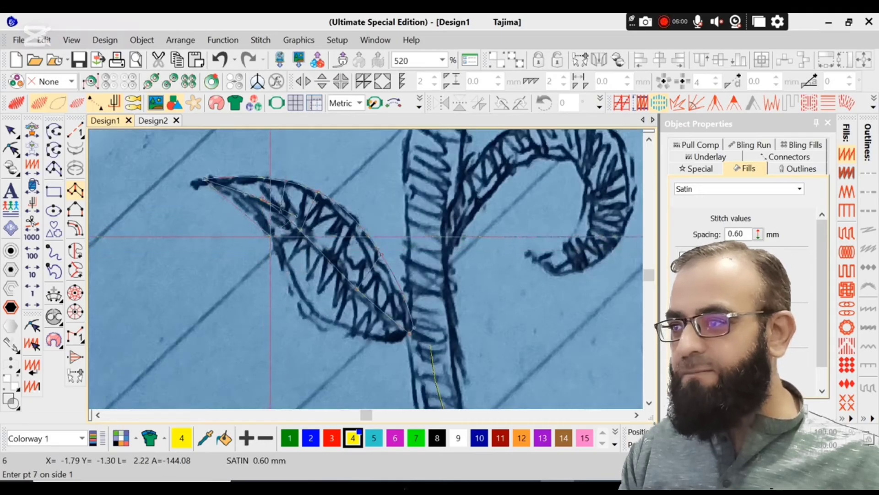
key(d)
click(342, 255)
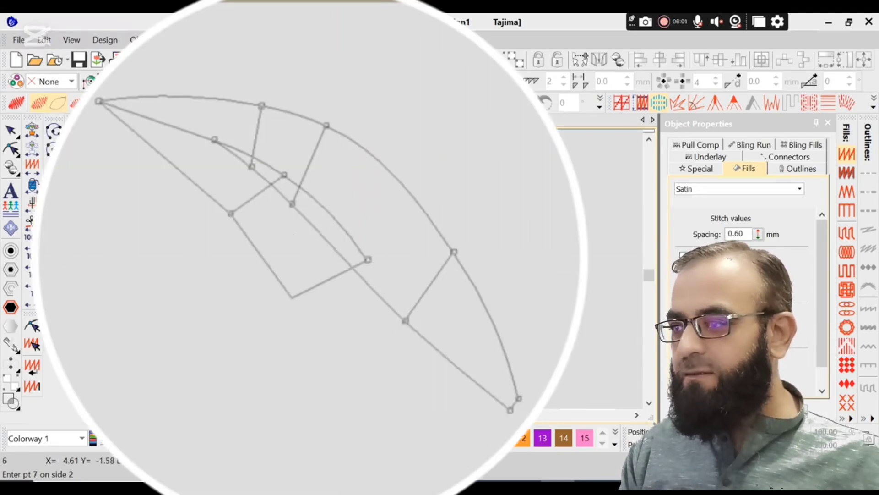
key(d)
click(270, 340)
key(d)
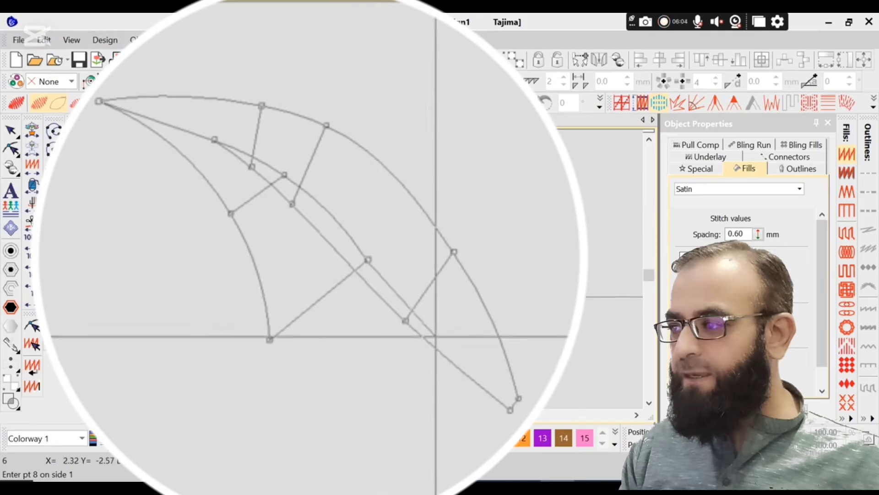
Extend the lower half's point pairs from mid-leaf to the stem base and finish the two-sided satin leaf.
click(435, 336)
key(d)
click(371, 410)
key(d)
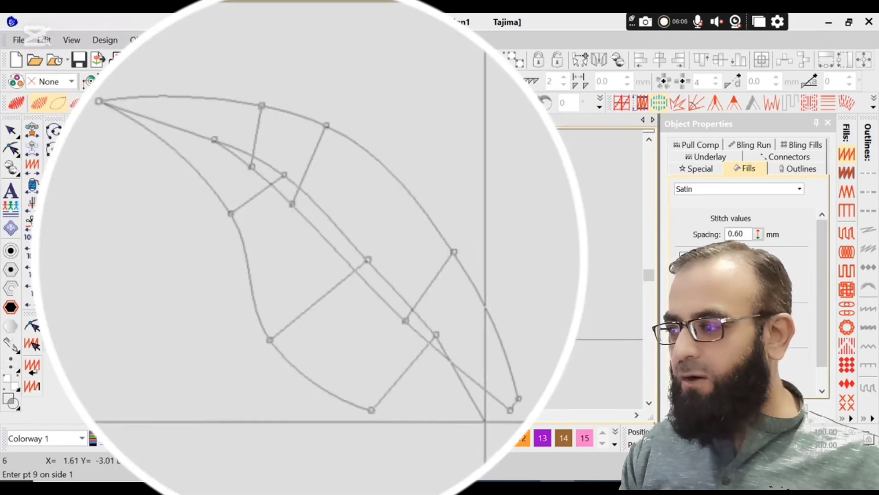
click(513, 406)
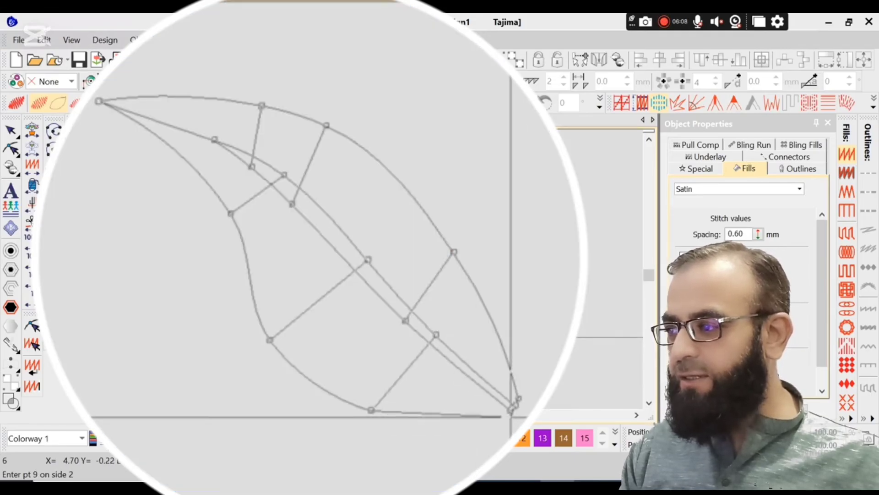
click(512, 409)
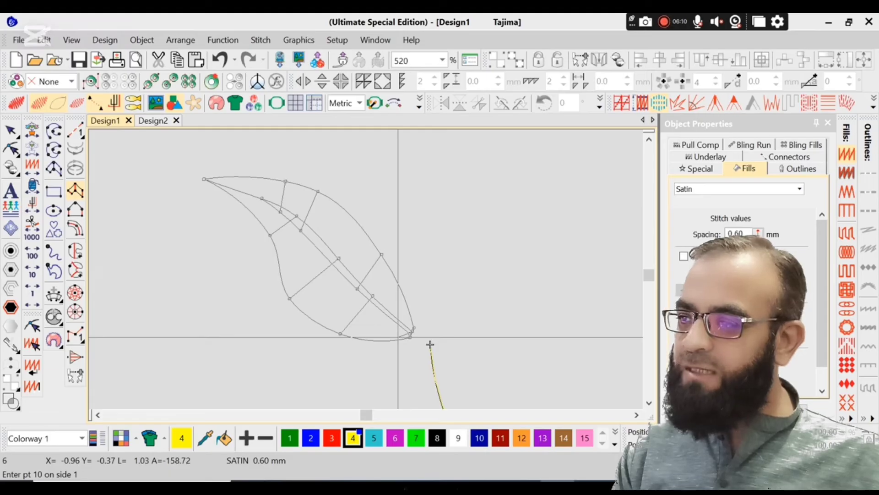
key(Return)
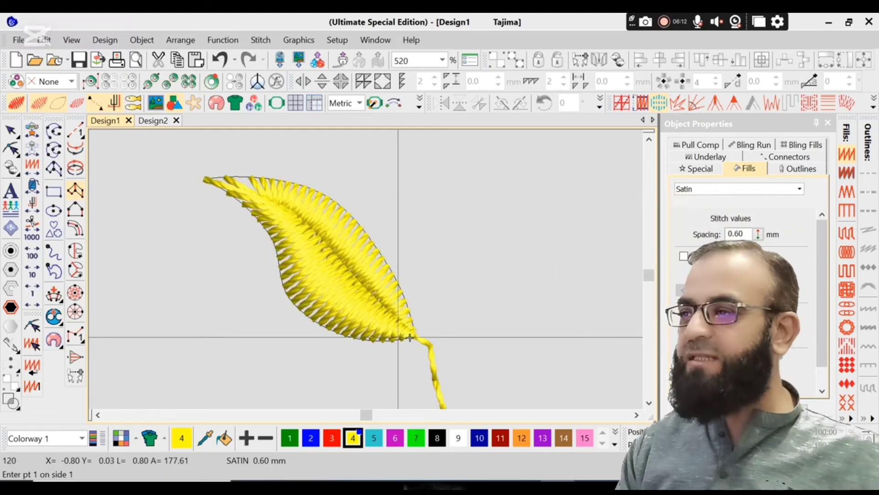
Reshape the satin leaf by slightly moving two points on its upper edge and two on its lower edge for a smoother outline.
key(Escape)
key(h)
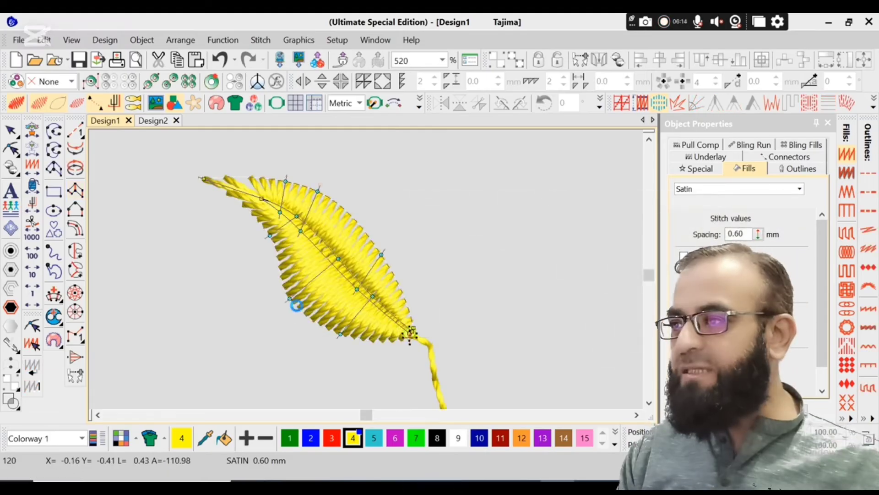
drag(286, 182, 275, 179)
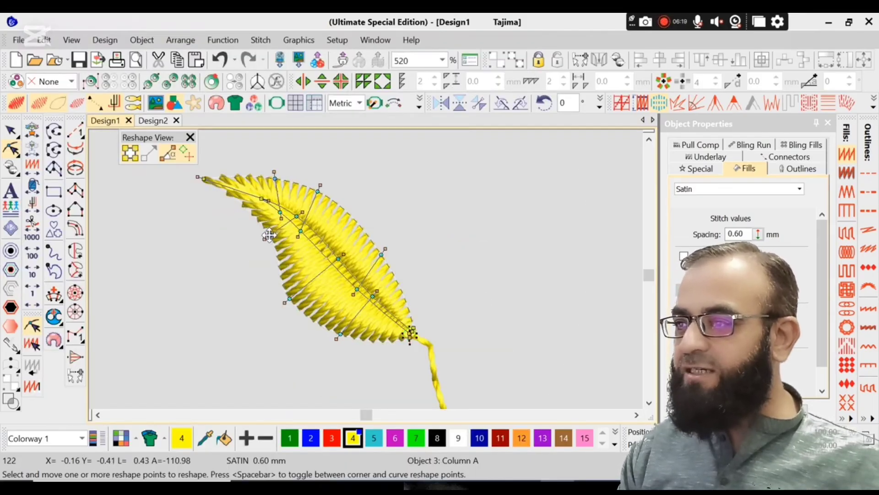
drag(269, 235, 268, 239)
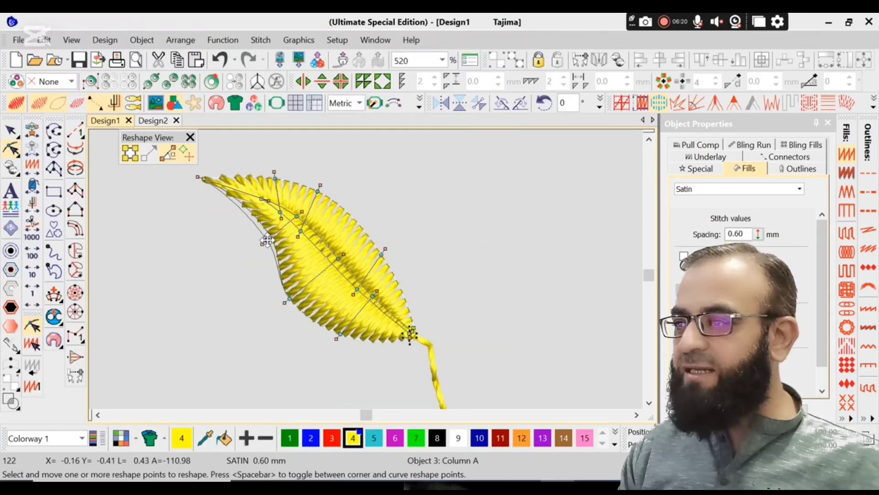
drag(340, 333, 340, 330)
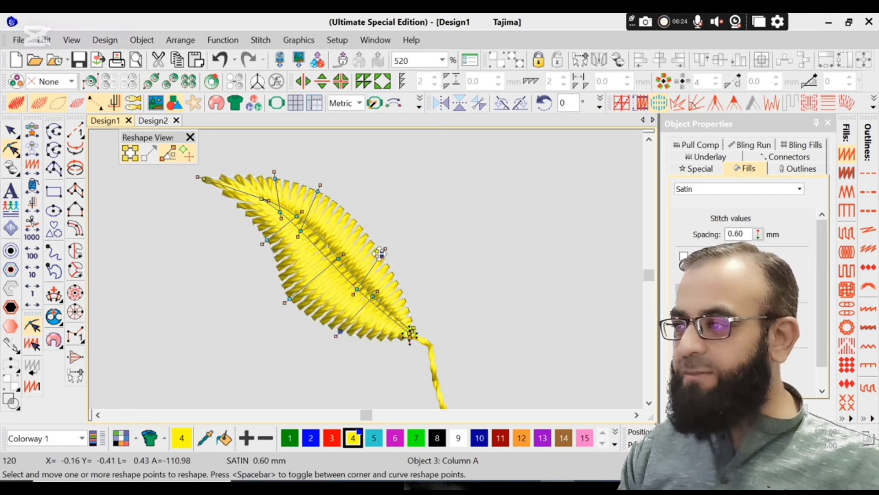
drag(379, 254, 385, 253)
key(Escape)
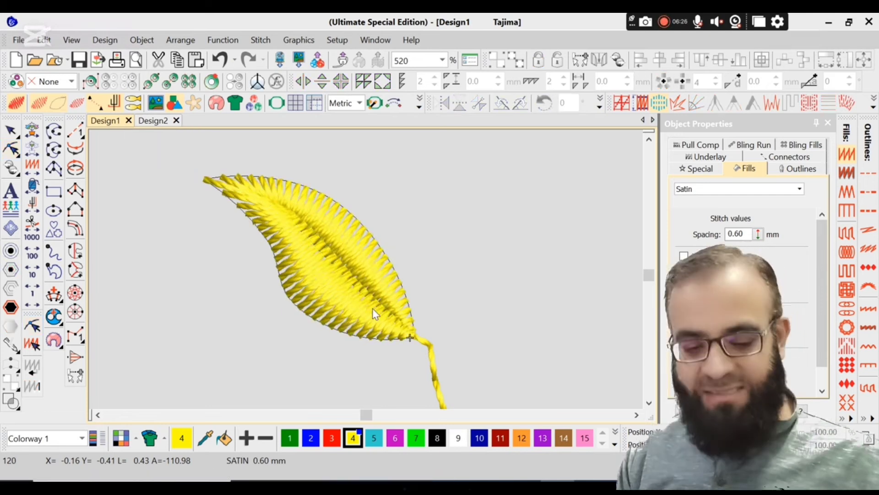
Move the satin leaf's stitch start point from its base onto the upper end of the stem run, then finish reshaping.
key(shift+t)
click(373, 308)
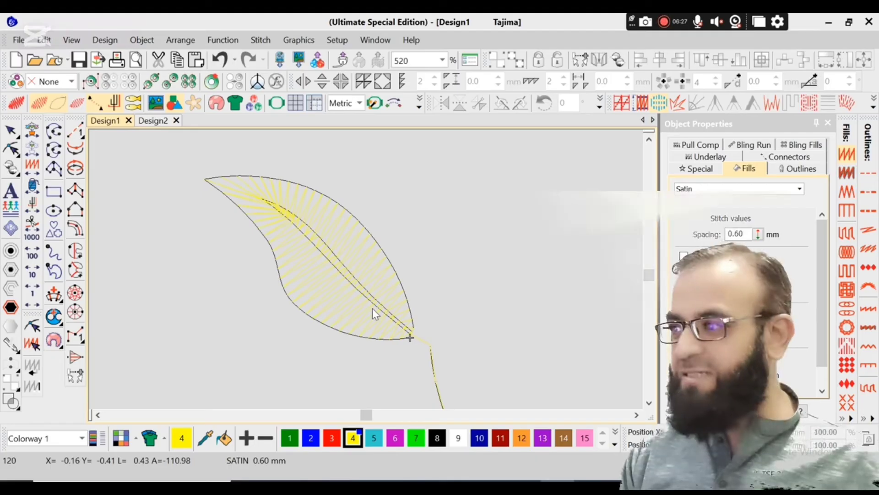
key(h)
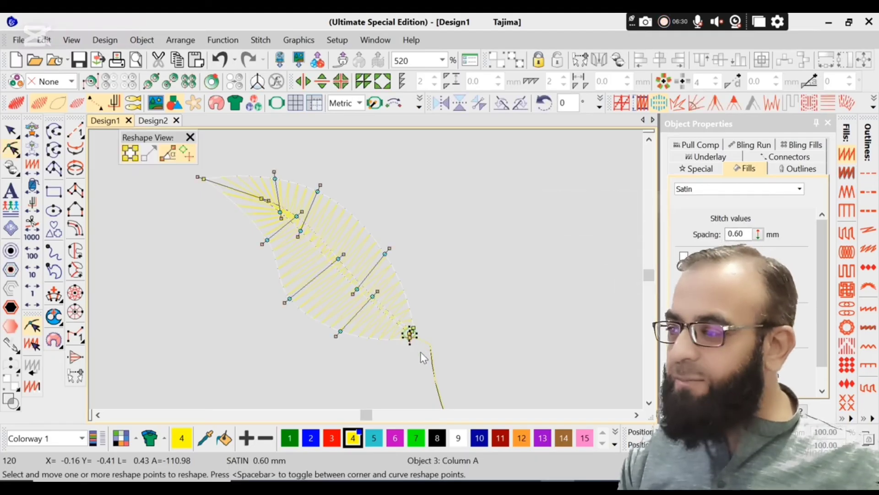
drag(411, 338, 453, 342)
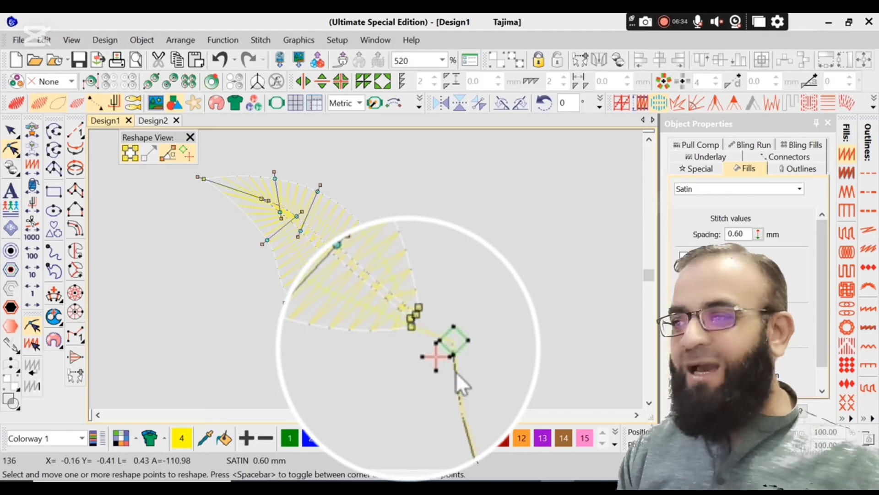
key(Escape)
key(shift+z)
key(t)
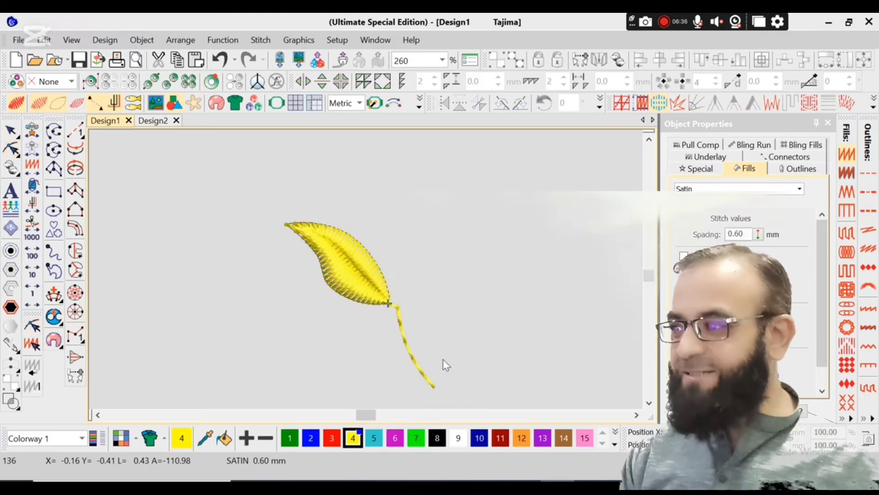
Digitize a three-point run stitch up the stem's centre from the leaf junction to just below the curled tendril's base.
key(b)
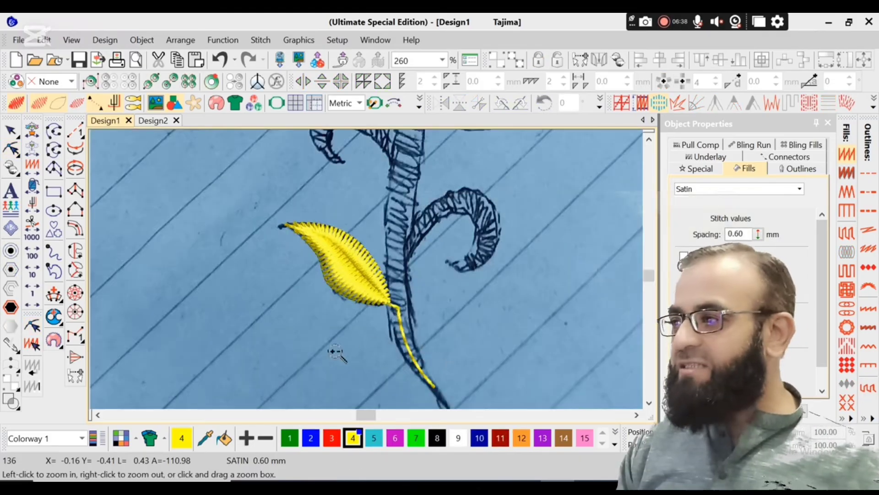
click(568, 168)
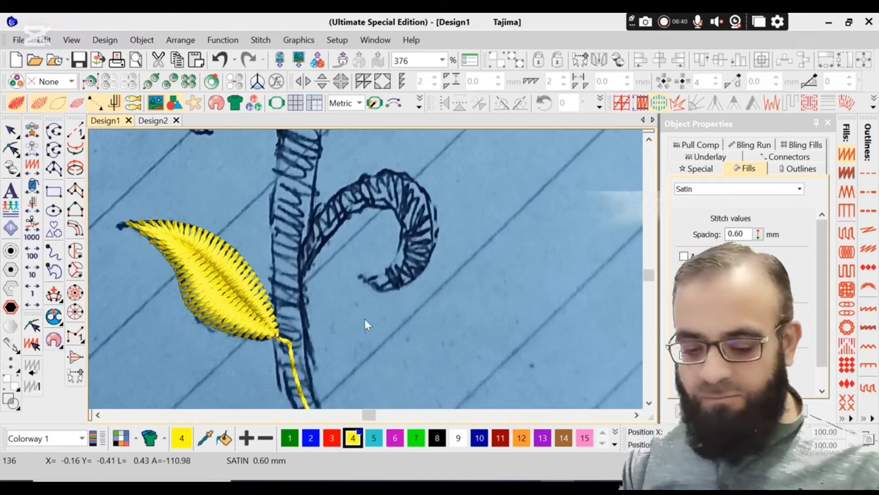
key(space)
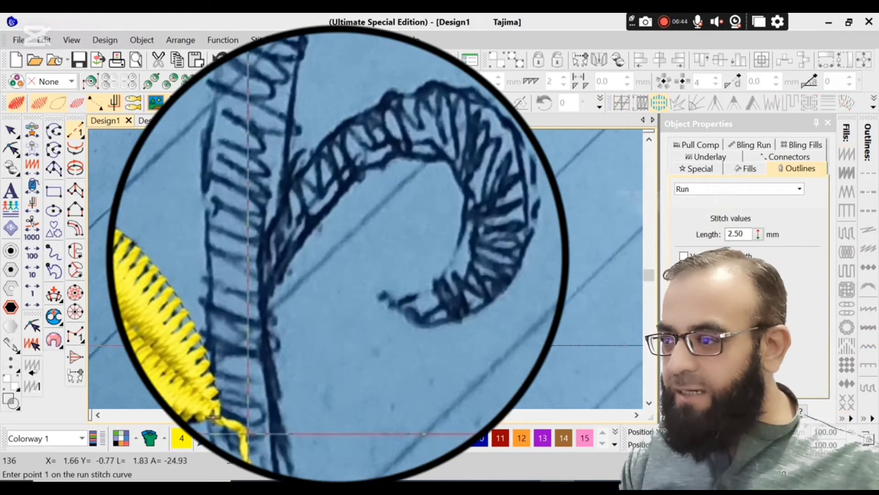
click(291, 345)
click(286, 302)
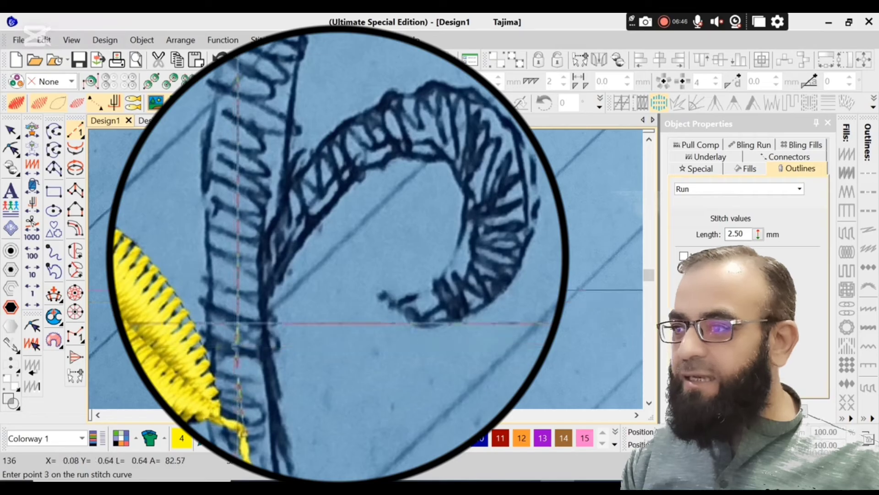
click(286, 268)
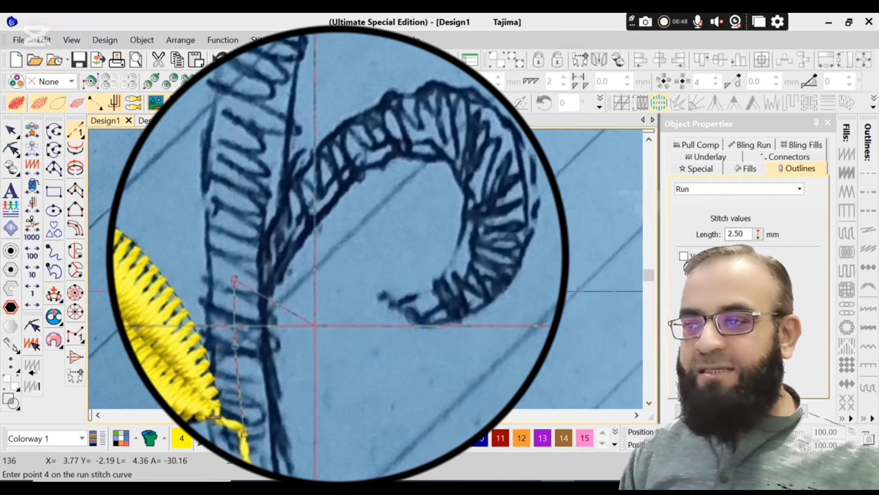
key(Return)
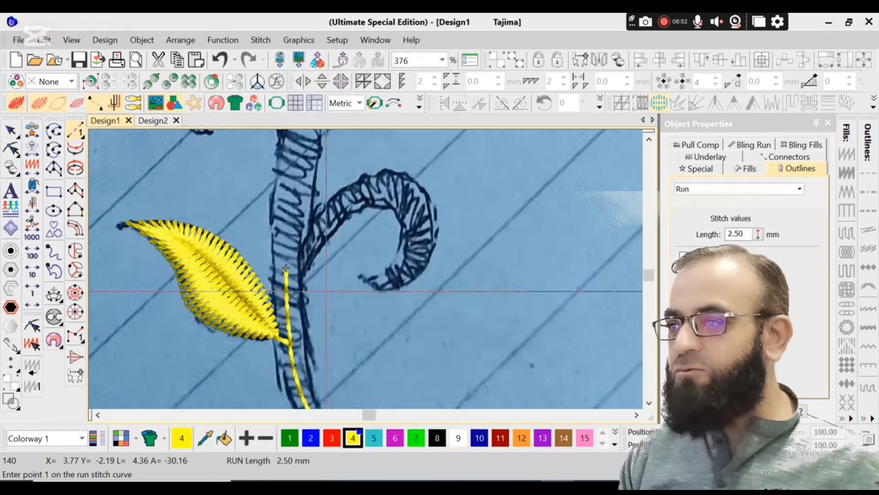
Start a satin Column A at the curled tendril's base and pair inner- and outer-edge points over the top of its curve.
key(space)
click(286, 268)
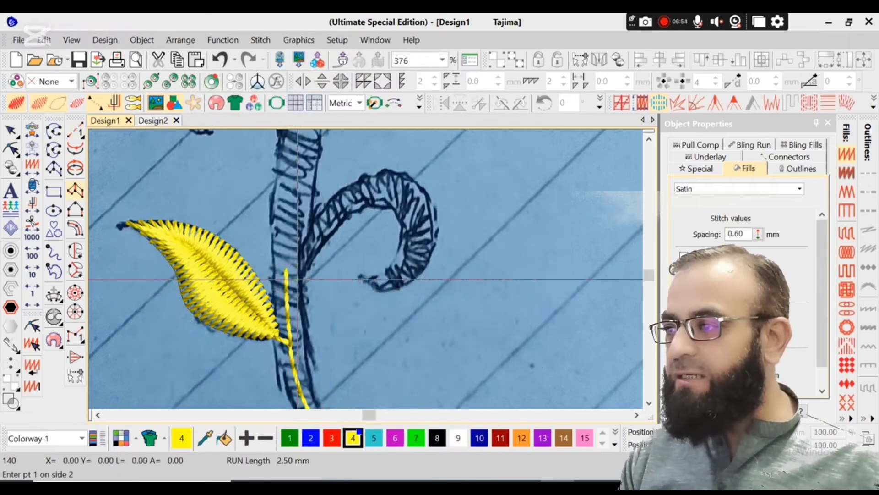
click(293, 259)
click(340, 228)
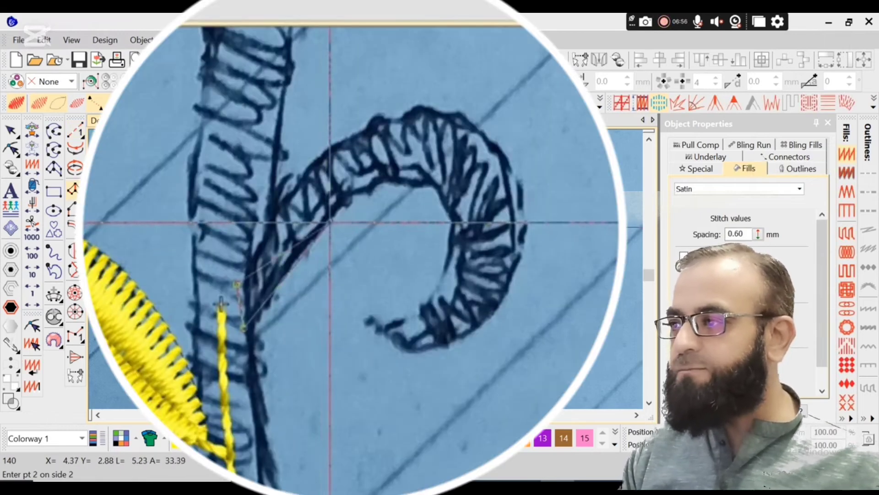
click(314, 161)
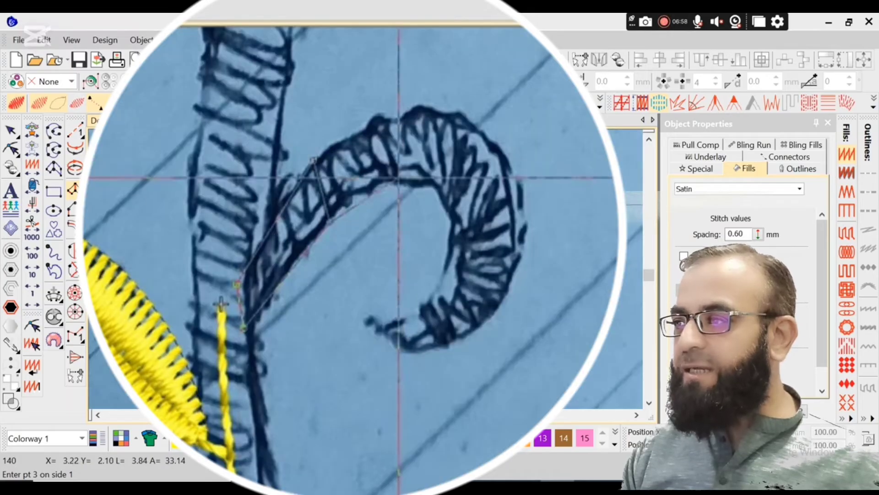
click(400, 178)
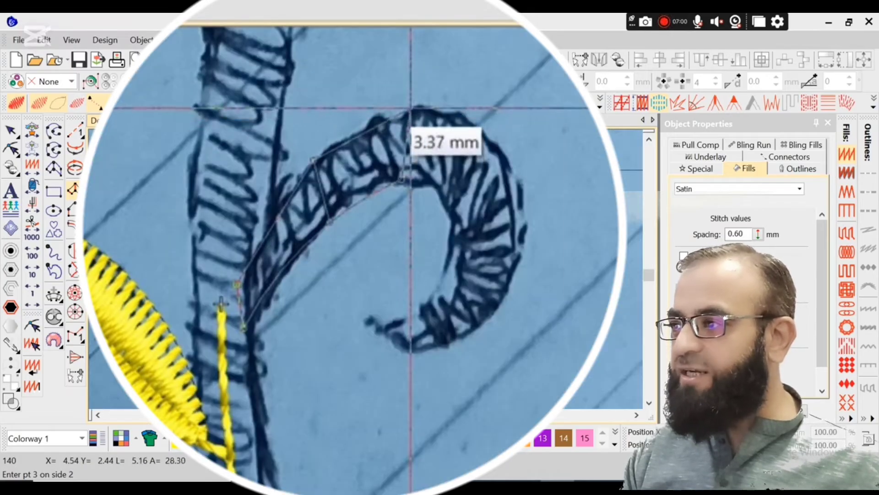
click(411, 108)
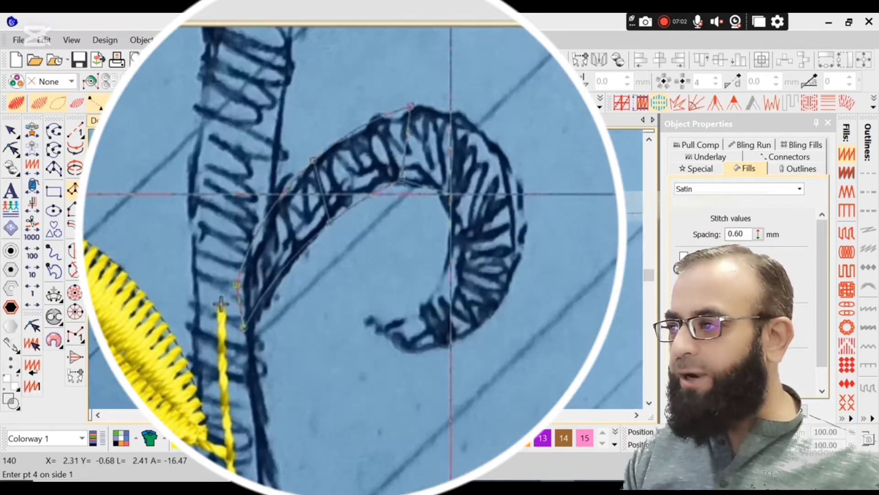
click(508, 156)
click(448, 199)
key(d)
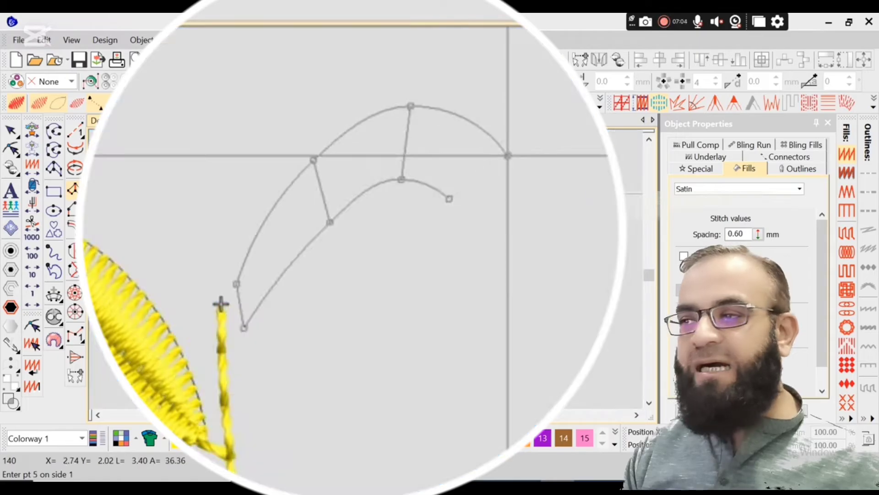
key(d)
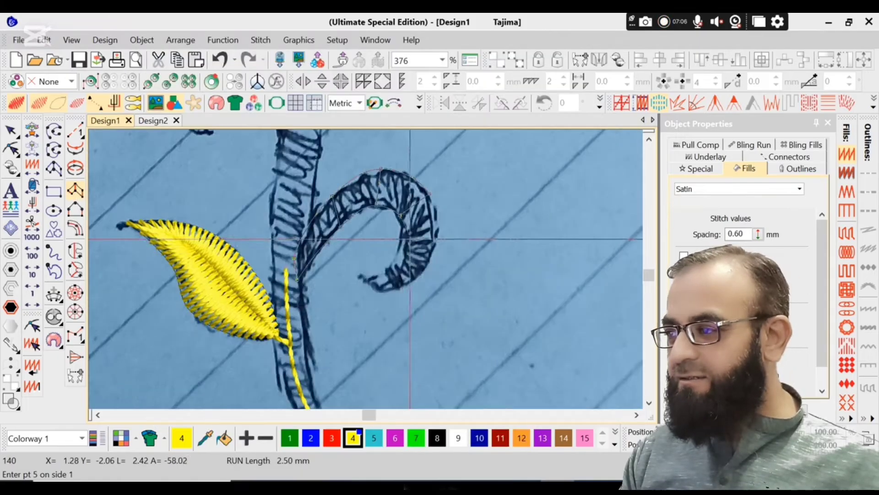
Continue the tendril's point pairs around the curl to its pointed tip and finish the satin column.
click(401, 242)
click(433, 257)
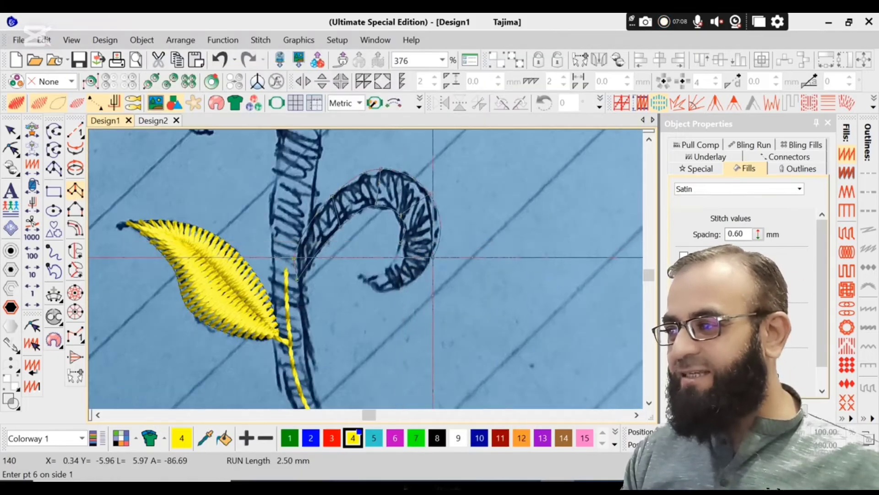
key(d)
click(386, 264)
key(d)
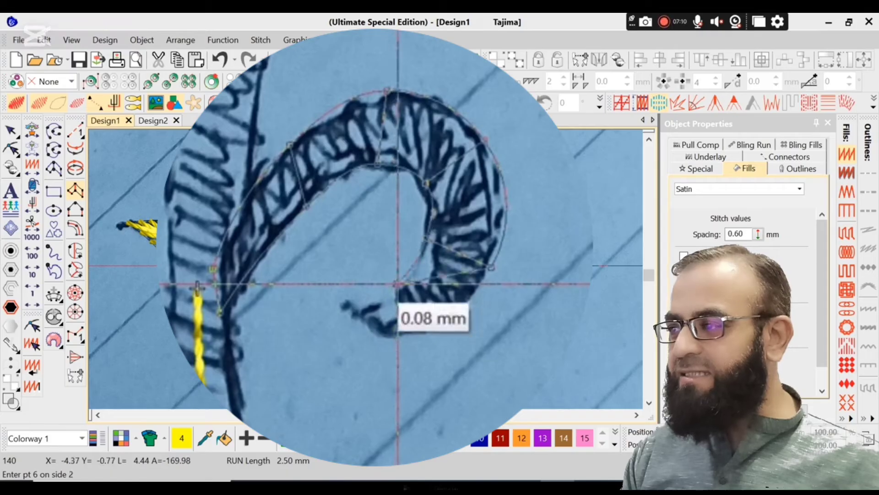
click(340, 292)
click(339, 293)
key(d)
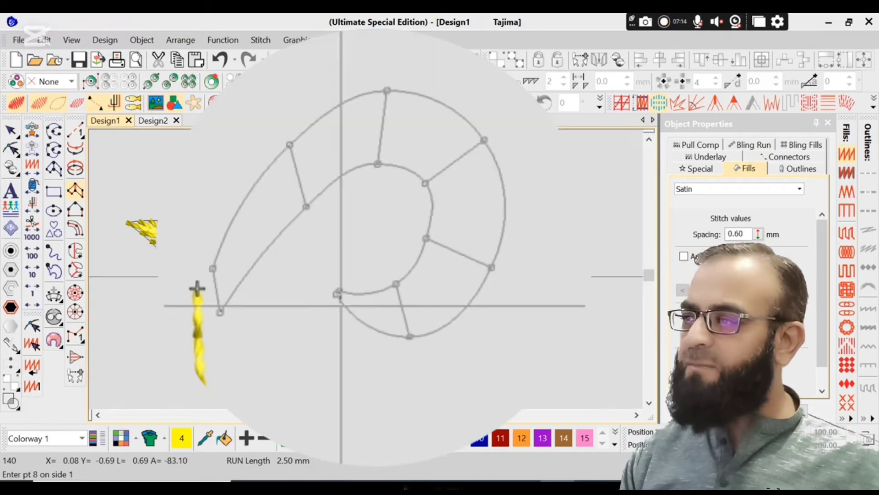
key(Return)
key(t)
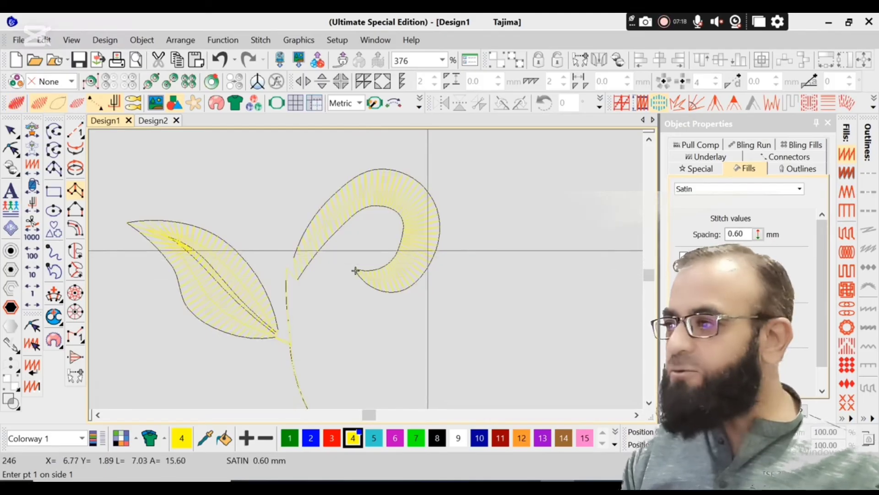
Smooth the tendril's inner curve by slightly moving its reshape points, and move its stitch end point back to the base.
key(h)
drag(401, 215, 400, 218)
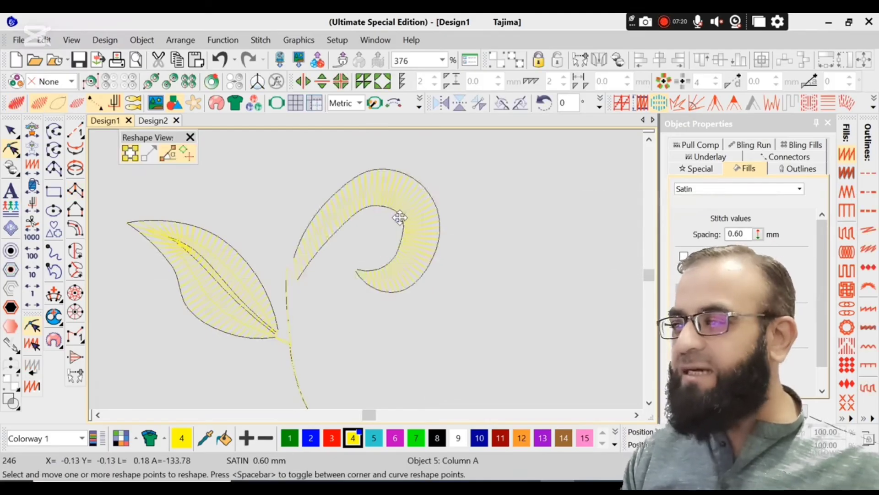
drag(418, 284, 412, 277)
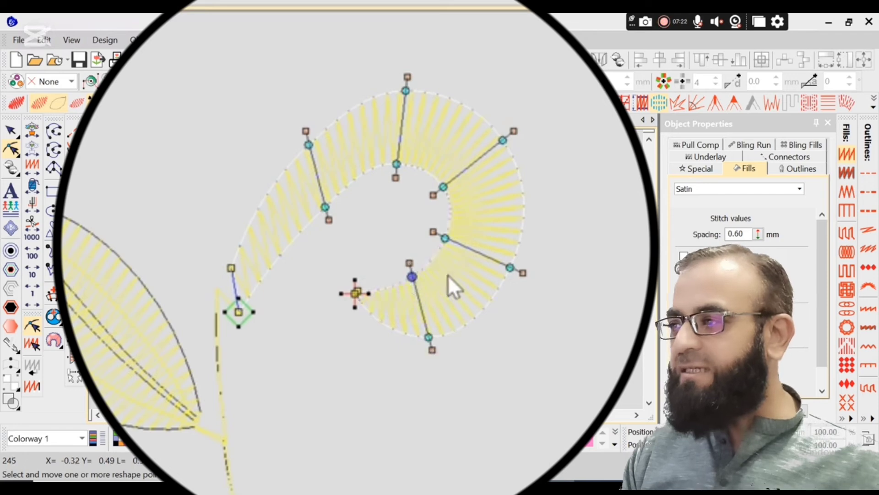
key(s)
drag(396, 161, 401, 172)
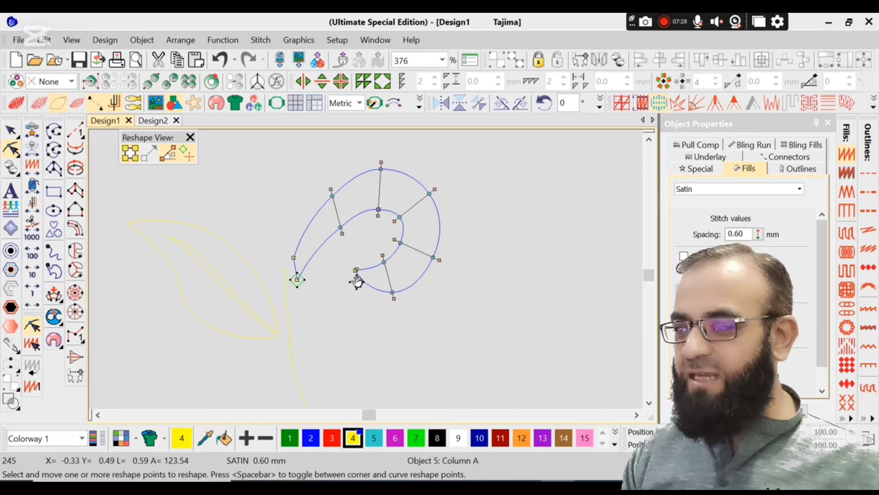
key(s)
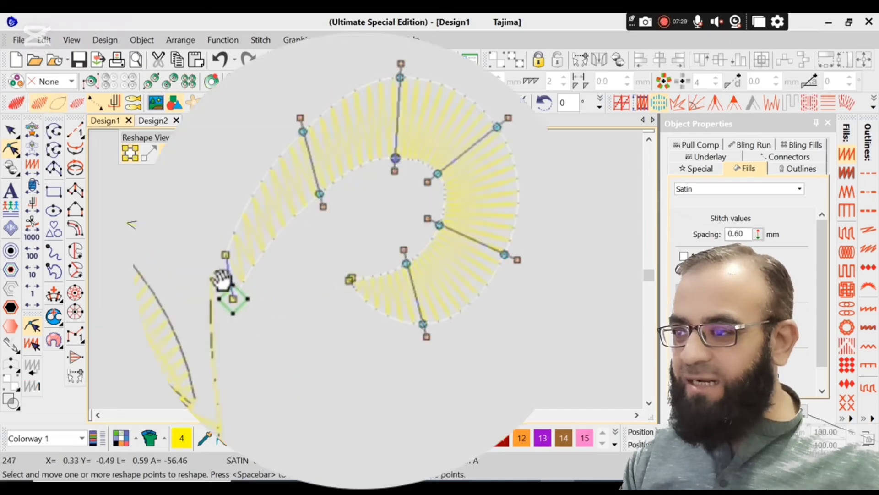
key(Escape)
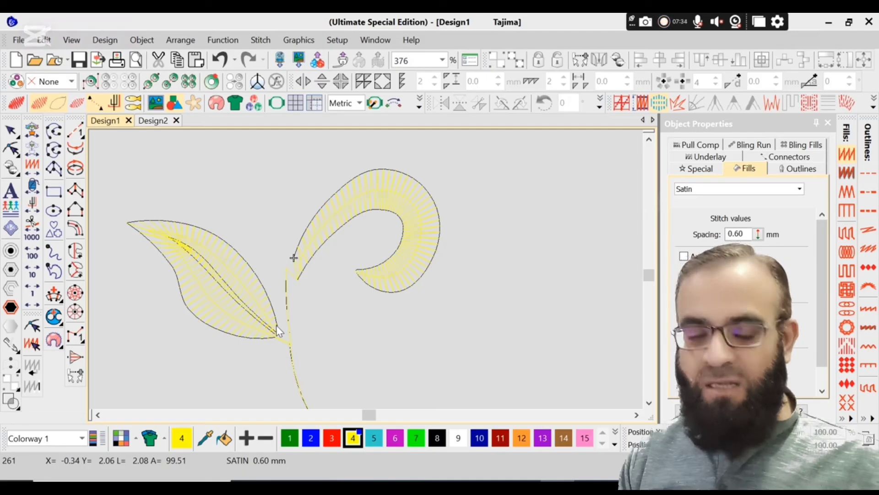
Go to the start of the design and dock the Travel toolbar directly beside the design window.
key(shift+z)
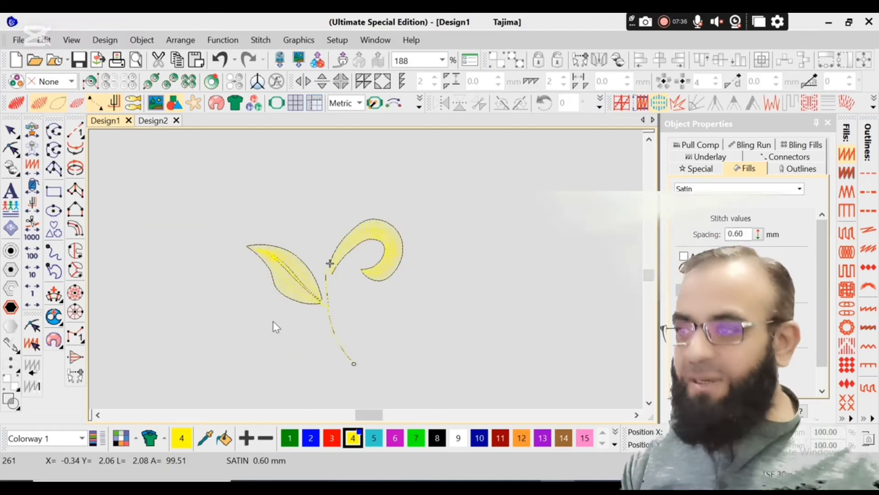
key(b)
drag(240, 206, 442, 384)
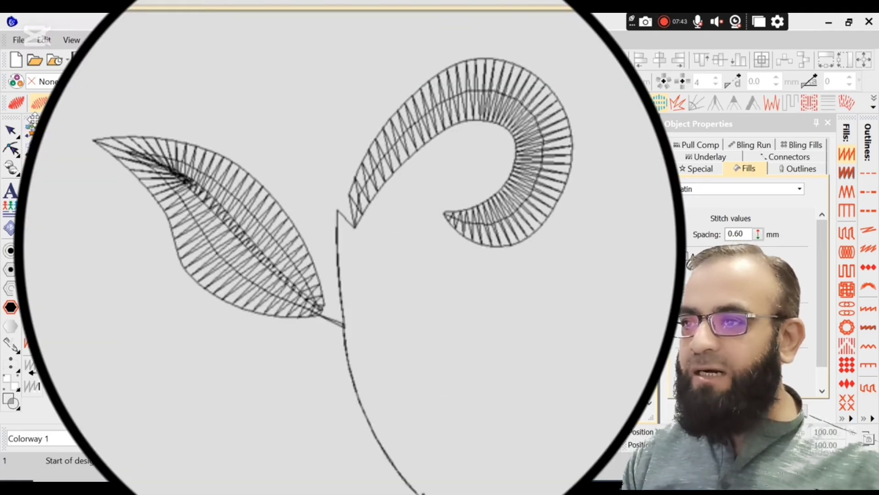
drag(34, 119, 127, 160)
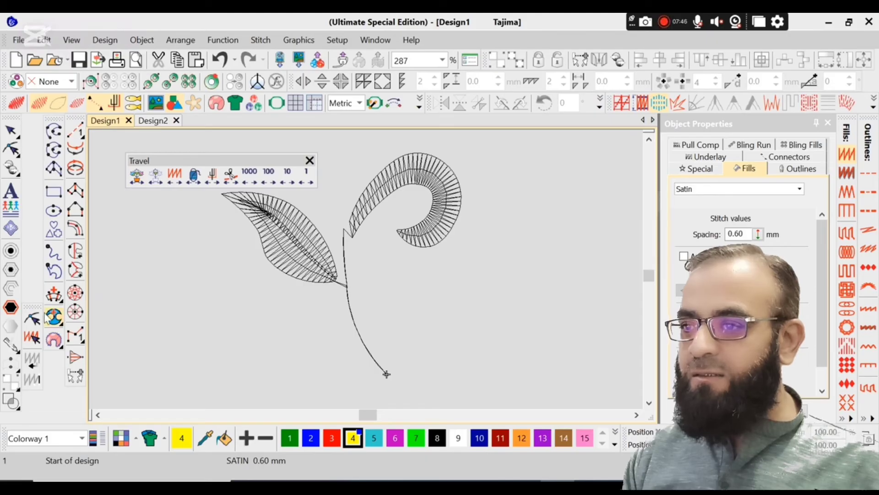
drag(32, 305, 33, 354)
drag(127, 157, 78, 120)
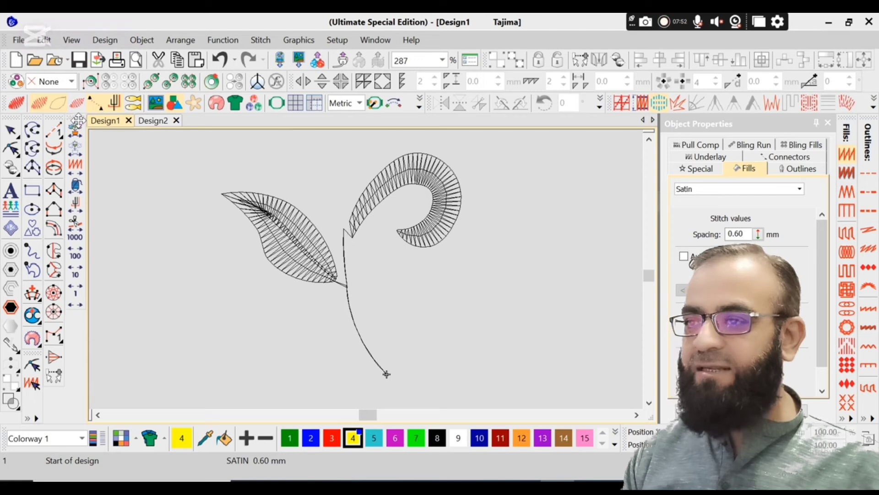
Travel forward one stitch at a time from the design's start through the stem run and the leaf's lower-half underlay.
click(76, 296)
click(76, 296)
click(76, 296)
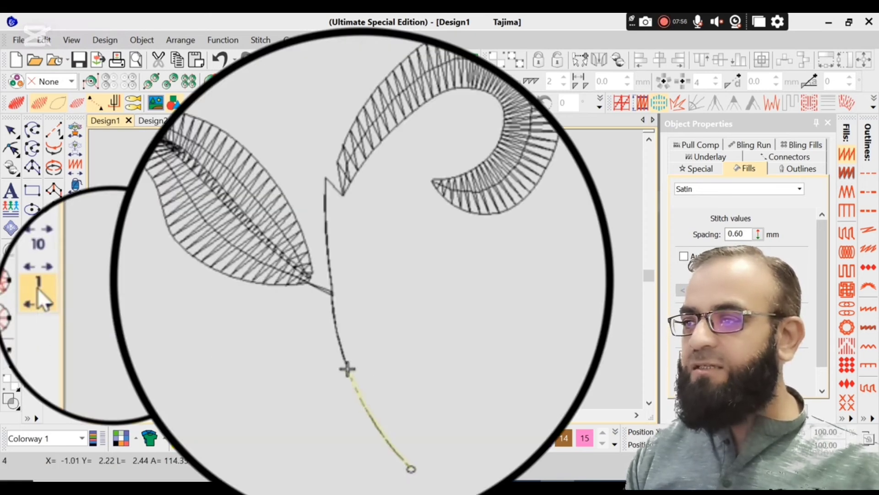
click(76, 297)
click(76, 297)
click(76, 298)
click(76, 297)
click(76, 298)
click(76, 298)
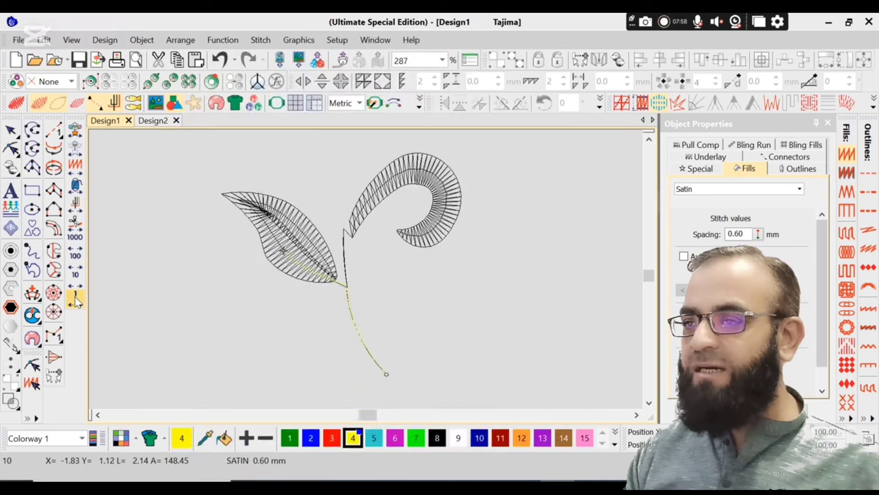
click(76, 298)
click(76, 297)
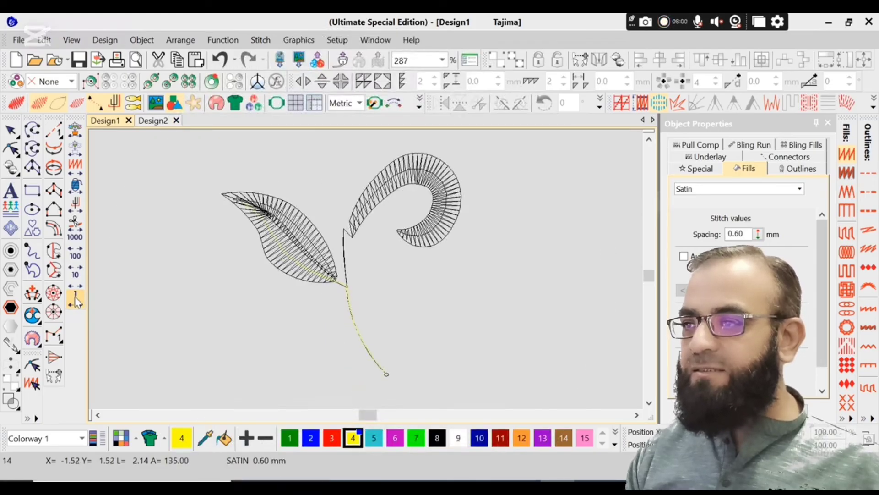
Travel forward stitch by stitch through the satin of the leaf's upper half to its tip.
click(76, 298)
click(76, 298)
click(76, 298)
click(76, 297)
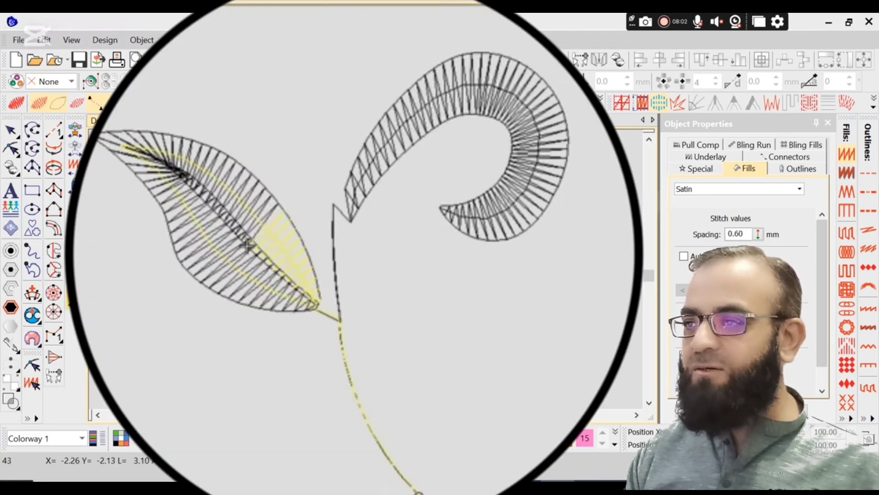
click(76, 298)
click(76, 298)
key(Right)
key(Right)
key(Right)
key(Right)
key(Right)
key(Right)
key(Right)
key(Right)
key(Right)
key(Right)
key(Right)
key(Right)
key(Right)
key(Right)
key(Right)
key(Right)
key(Right)
key(Right)
key(Right)
key(Right)
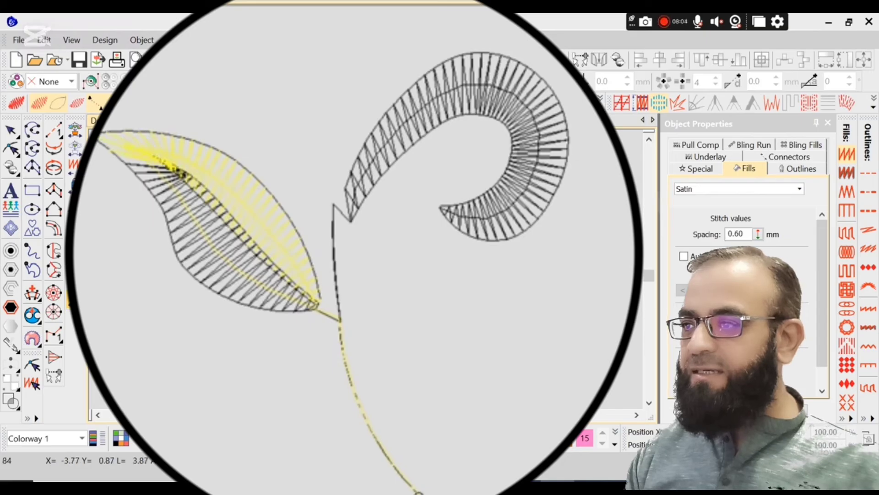
Travel forward through the satin of the leaf's lower half to the leaf's base.
key(Right)
key(Right)
key(Right)
key(Right)
key(Right)
key(Right)
key(Right)
key(Right)
key(Right)
key(Right)
key(Right)
key(Right)
key(Right)
key(Right)
key(Right)
key(Right)
key(Right)
key(Right)
key(Right)
key(Right)
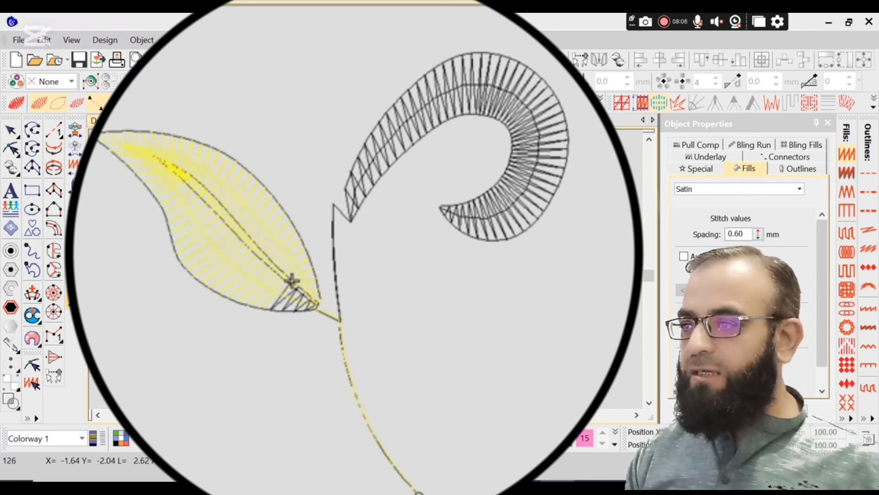
key(Right)
key(Right)
Travel from the leaf's base along the stem into the tendril, and check the tendril's start and end points with Reshape.
key(Right)
key(Right)
key(Right)
key(Right)
key(Right)
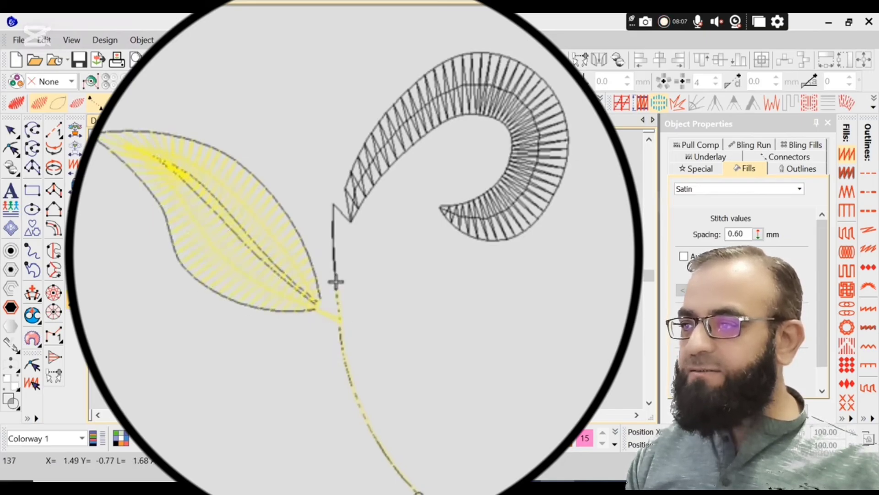
key(Right)
key(Right)
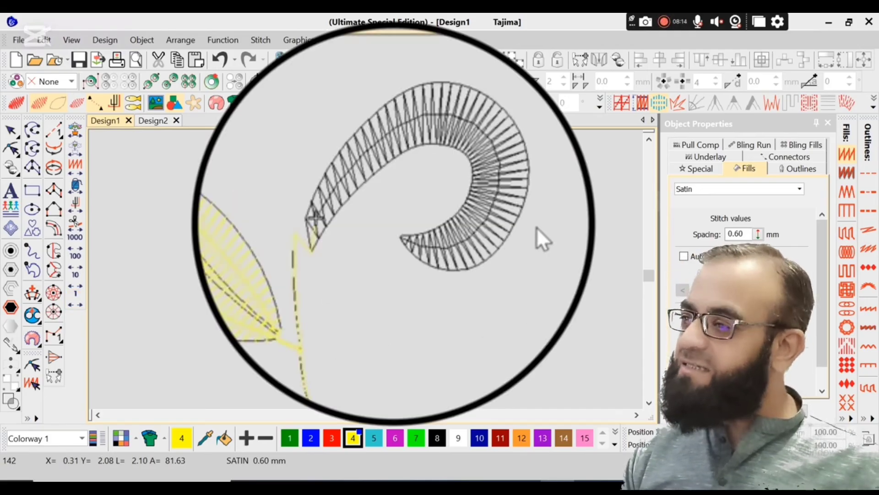
key(h)
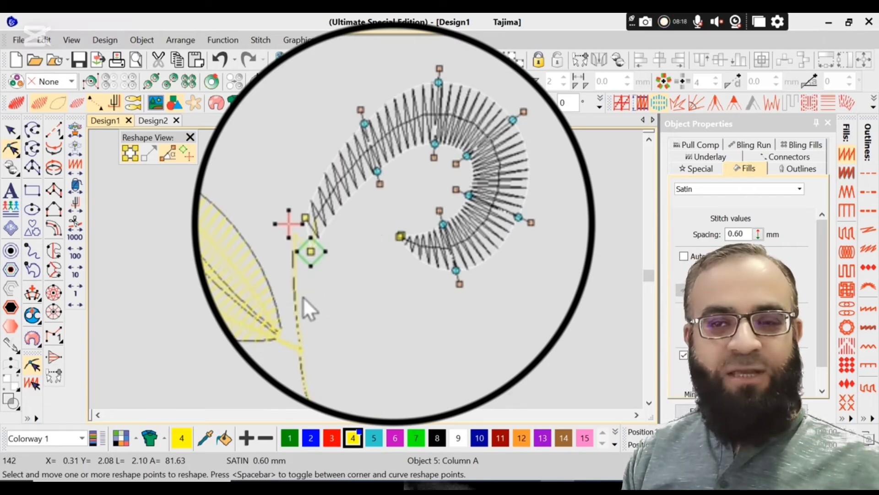
key(Escape)
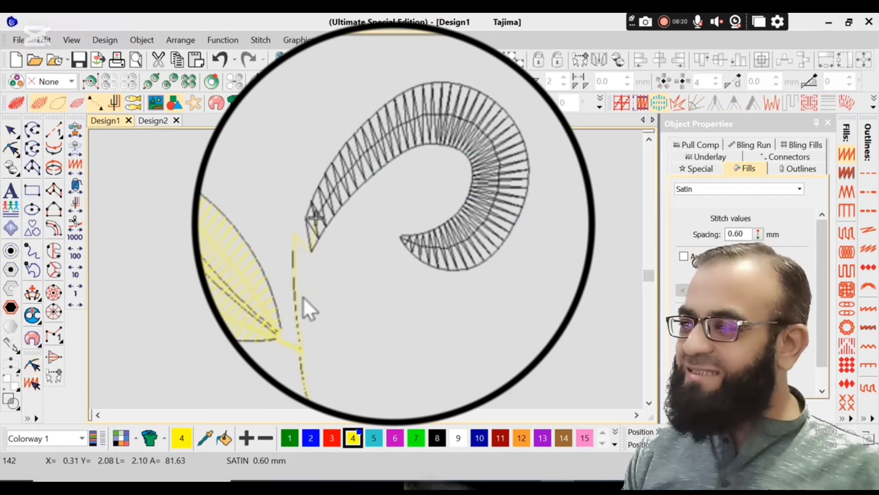
Travel forward through the tendril's underlay run from its base around the curl to its tip.
right_click(72, 303)
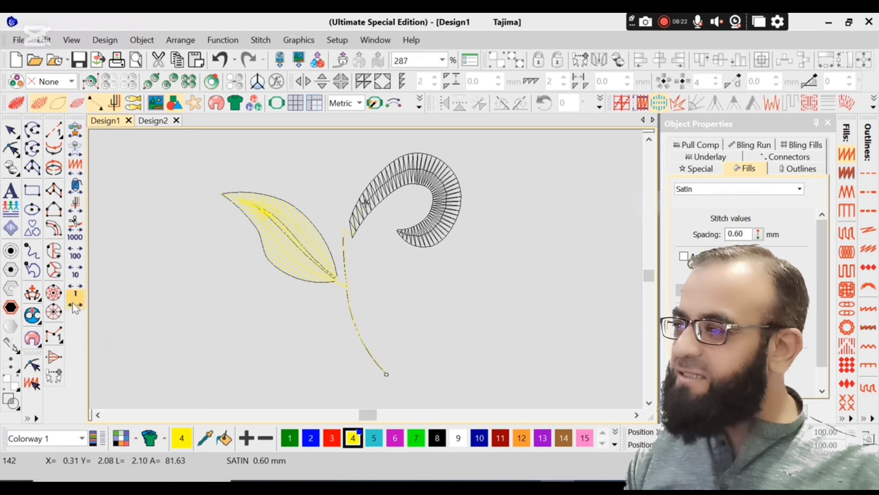
right_click(72, 302)
right_click(73, 303)
right_click(72, 303)
right_click(72, 302)
right_click(73, 302)
right_click(72, 302)
right_click(73, 302)
right_click(72, 302)
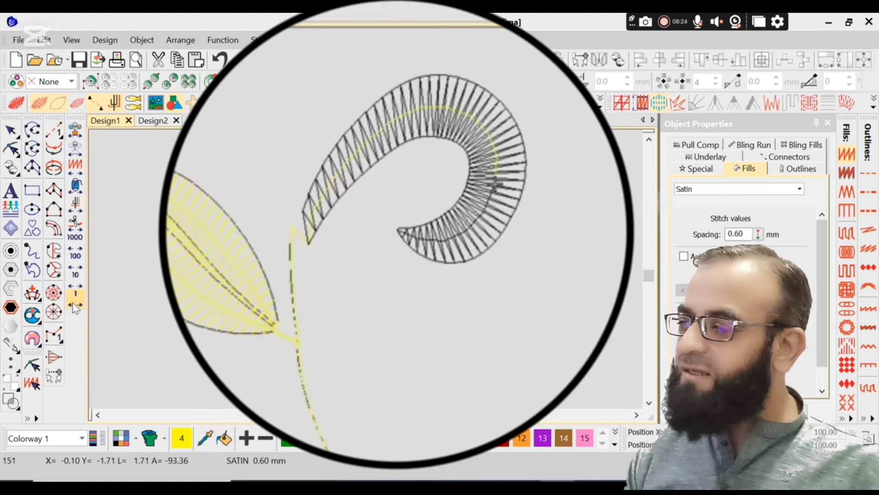
right_click(72, 302)
right_click(72, 303)
right_click(73, 303)
right_click(72, 303)
Travel forward through the tendril's satin stitches from the tip back to its base.
key(Right)
key(Right)
key(Right)
key(Right)
key(Right)
key(Right)
key(Right)
key(Right)
key(Right)
key(Right)
key(Right)
key(Right)
key(Right)
key(Right)
key(Right)
key(Right)
key(Right)
key(Right)
key(Right)
key(Right)
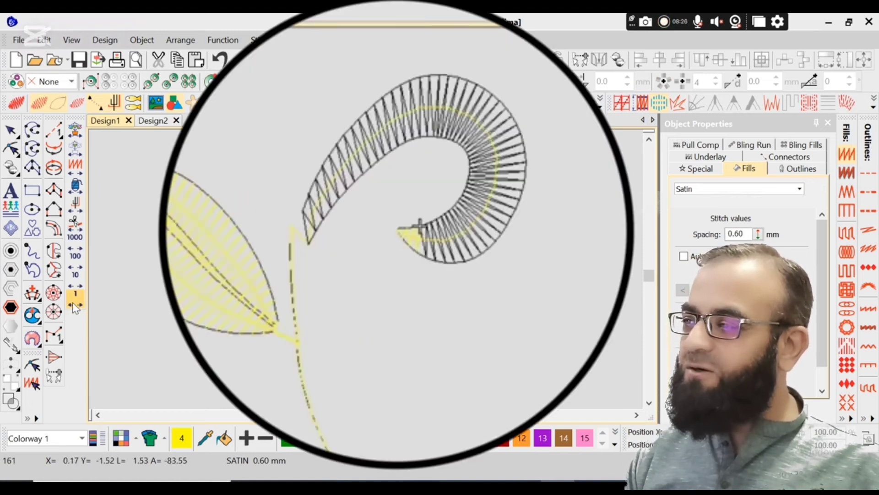
key(Right)
key(Right)
key(Right)
key(Right)
key(Right)
key(Right)
key(Right)
key(Right)
key(Right)
key(Right)
key(Right)
key(Right)
key(Right)
key(Right)
key(Right)
key(Right)
key(Right)
key(Right)
key(Right)
key(Right)
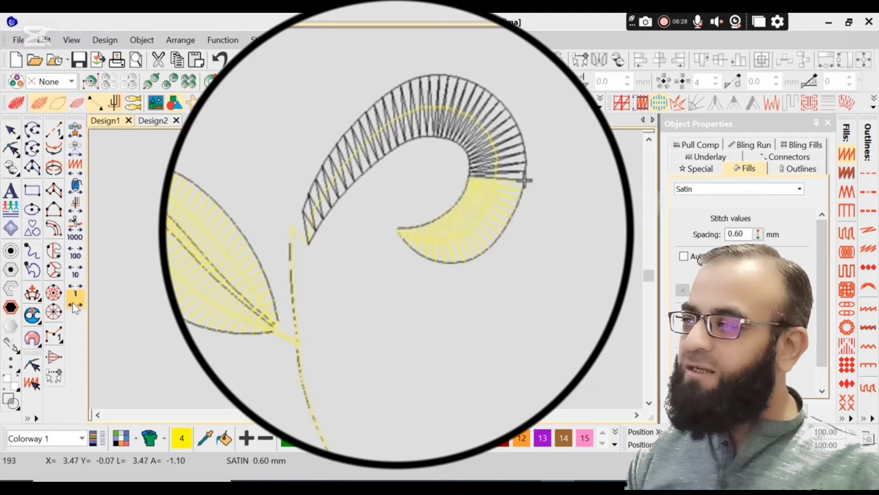
key(Right)
key(Right)
key(Right)
key(Right)
key(Right)
key(Right)
key(Right)
key(Right)
key(Right)
key(Right)
key(Right)
key(Right)
key(Right)
key(Right)
key(Right)
key(Right)
key(Right)
key(Right)
key(Right)
key(Right)
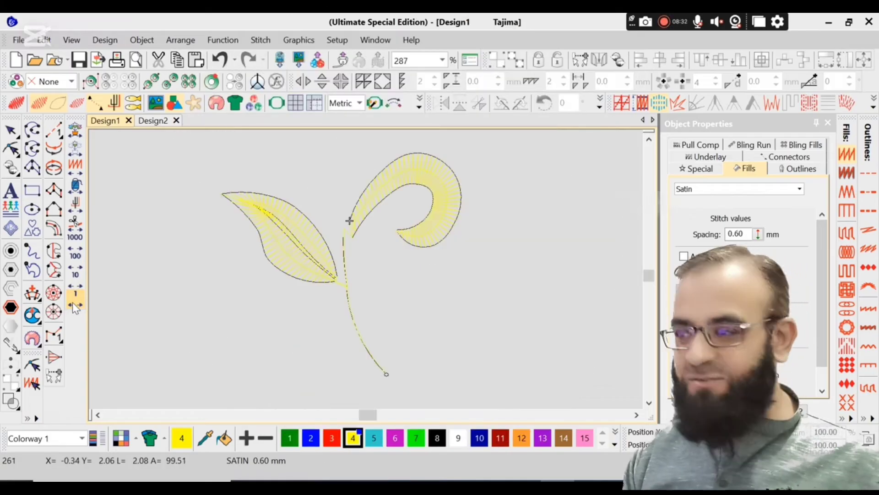
Show the sketch backdrop and digitize a three-point run stitch up the stem from the finished tendril's base to the next tendril's base.
key(t)
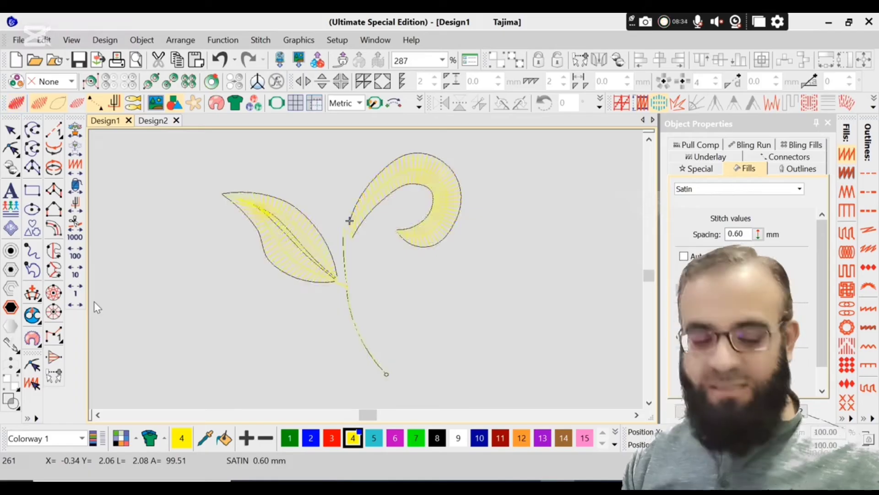
key(d)
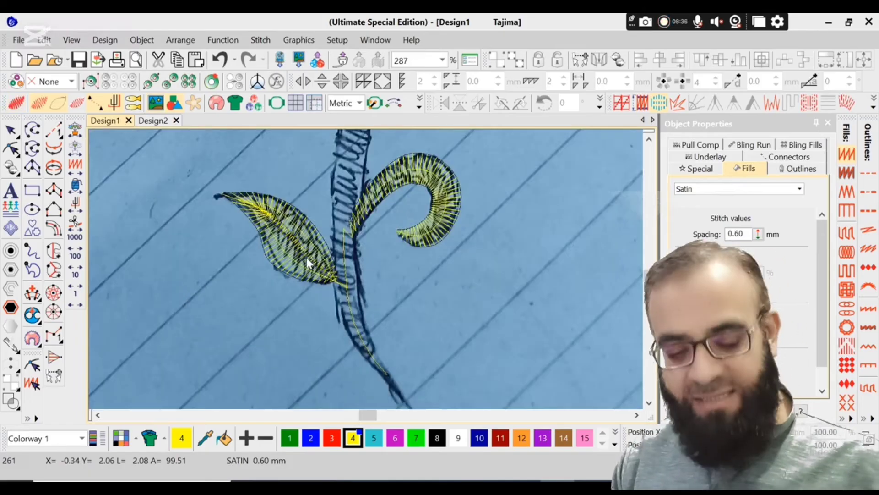
key(space)
scroll(412, 270, up, 1)
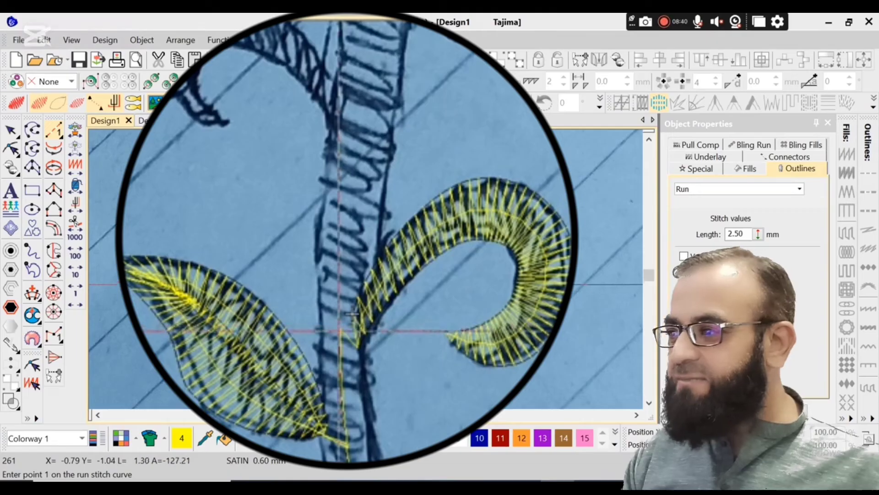
click(339, 330)
click(346, 253)
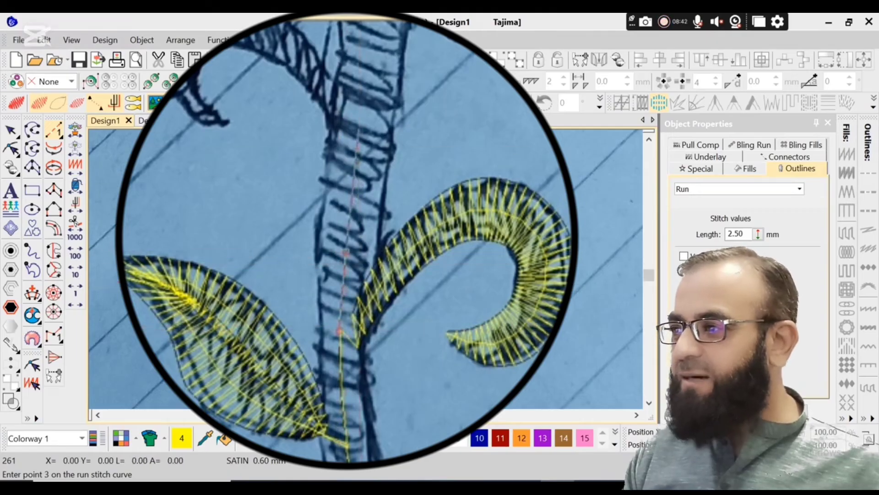
click(356, 124)
key(Return)
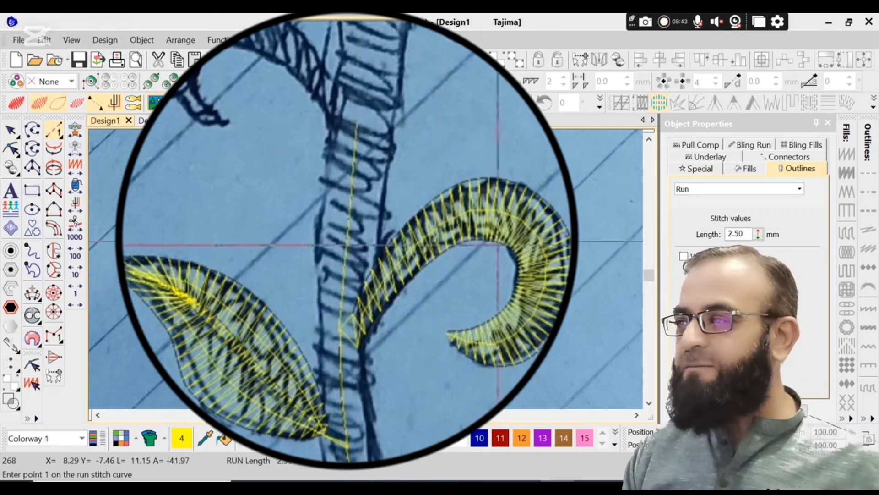
key(Escape)
Check the new stem run in the realistic stitch view, return to the outline view, and hide the sketch backdrop.
scroll(535, 261, up, 1)
key(t)
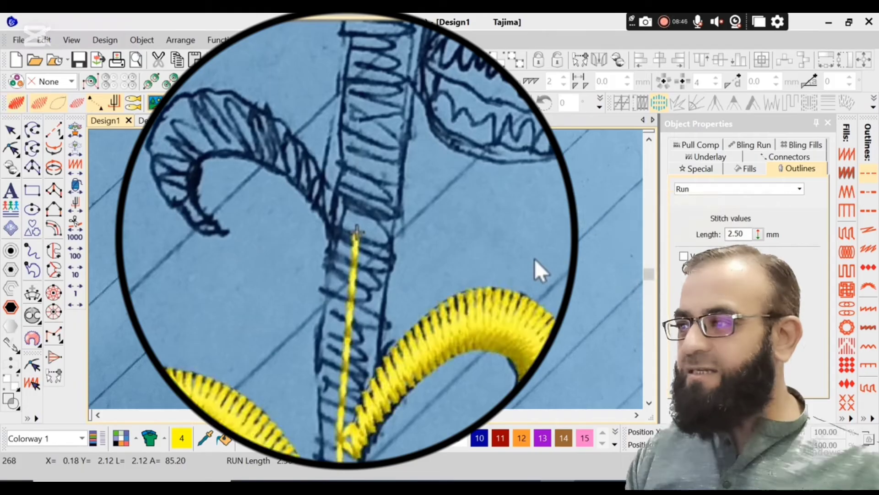
key(b)
drag(172, 321, 485, 160)
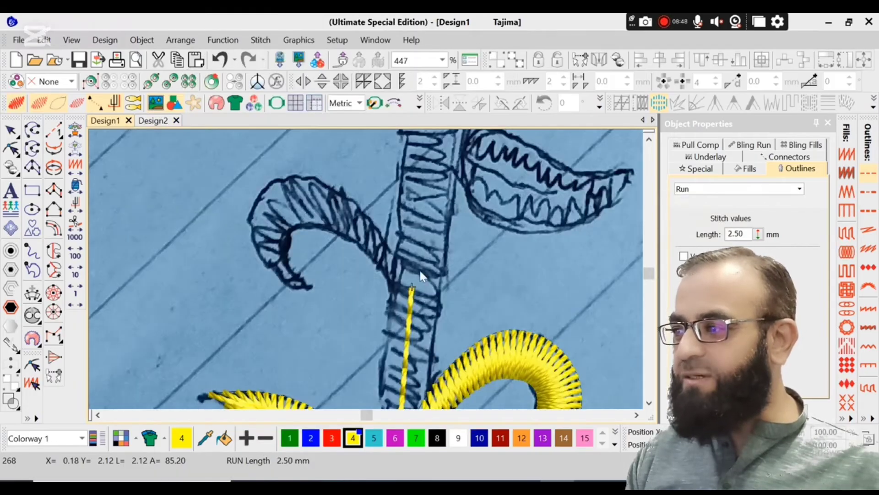
key(t)
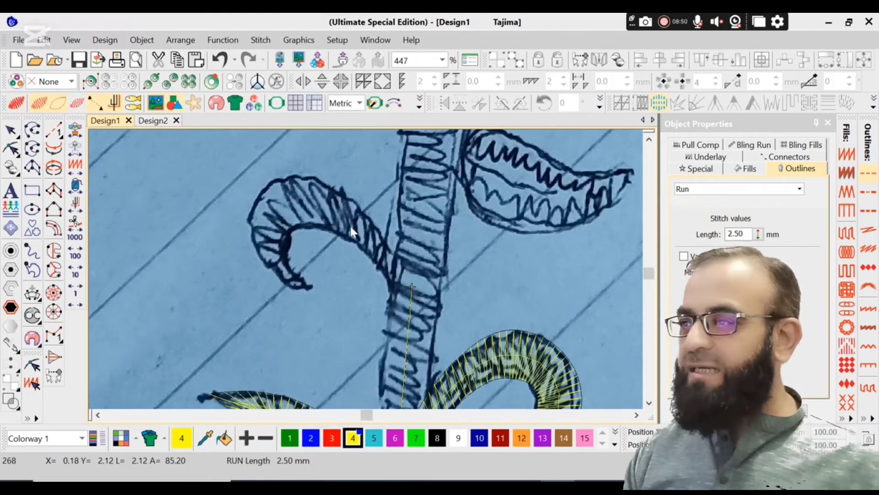
key(shift+z)
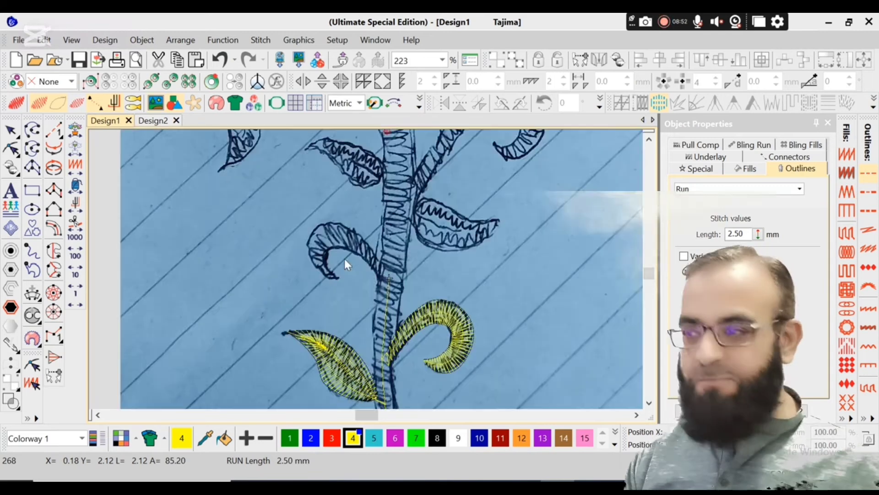
key(b)
drag(246, 192, 574, 399)
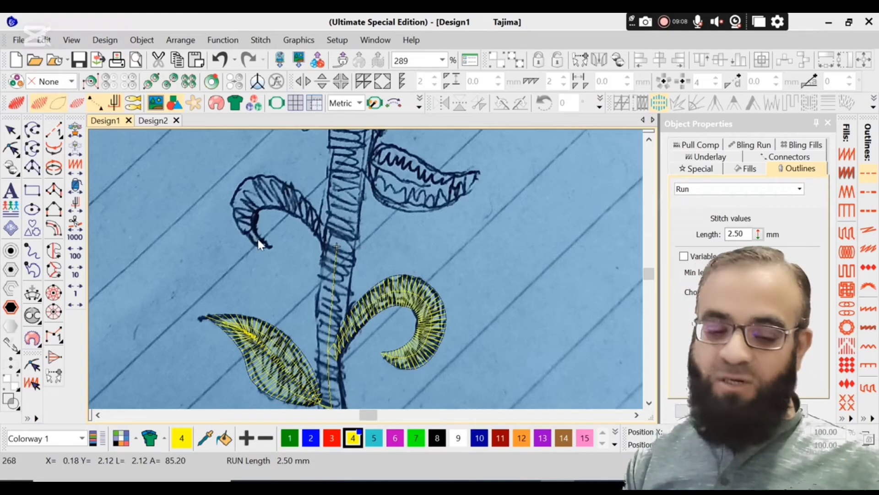
key(d)
Copy and paste the curled tendril, move the copy above the leaf, and delete that copy.
click(398, 292)
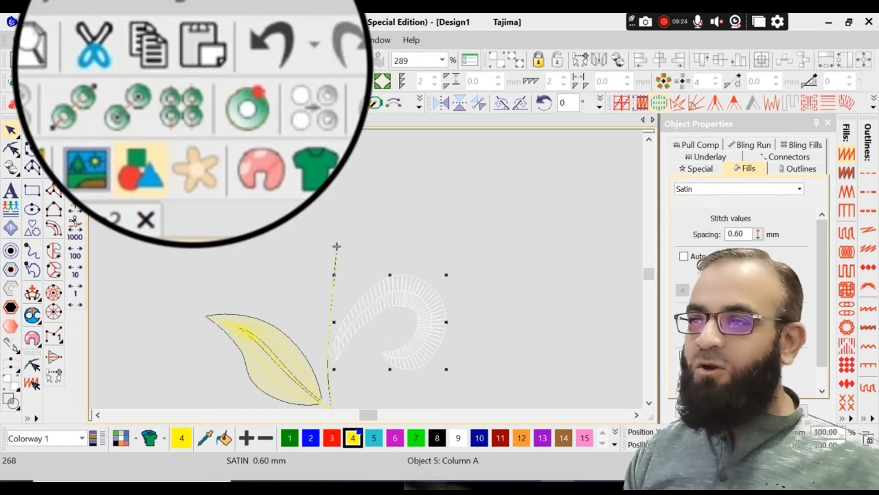
click(178, 61)
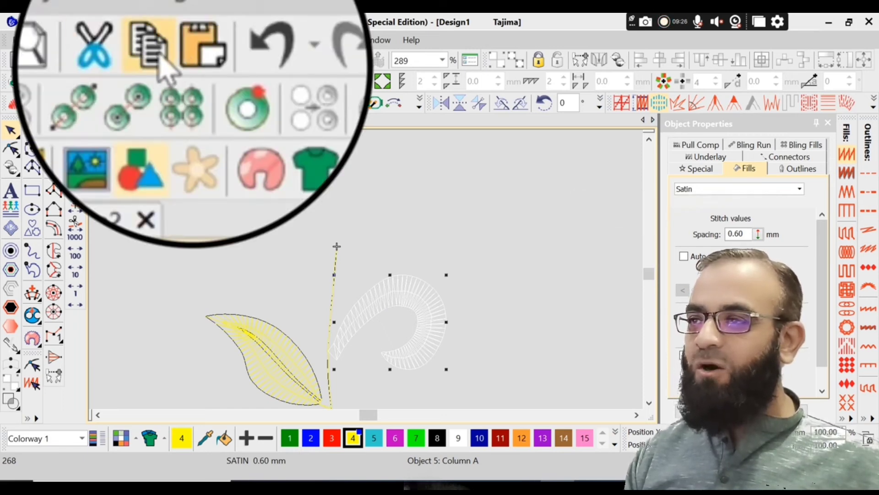
click(196, 61)
drag(390, 286, 275, 188)
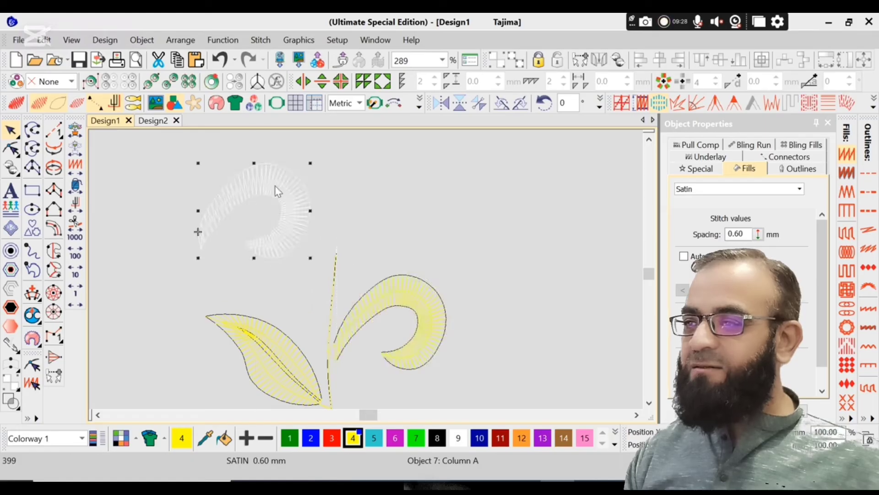
click(304, 279)
click(278, 246)
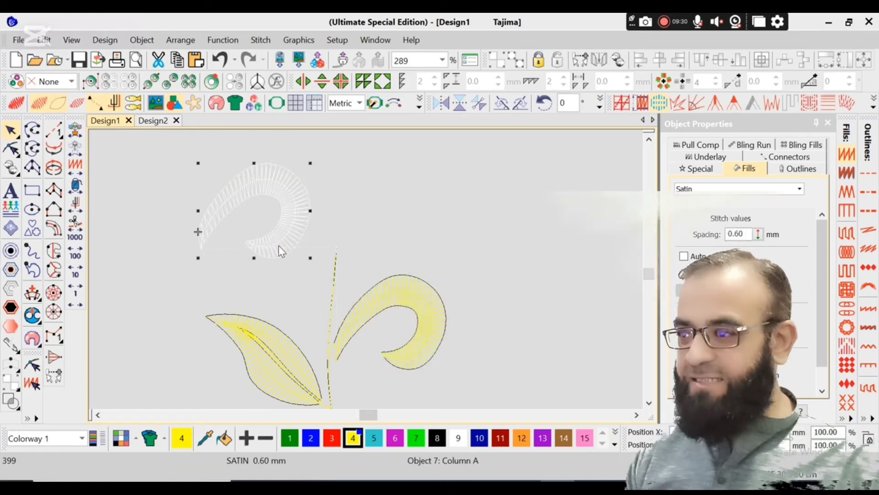
key(Delete)
Duplicate the curled tendril and move the duplicate to the free area above the leaf.
click(387, 298)
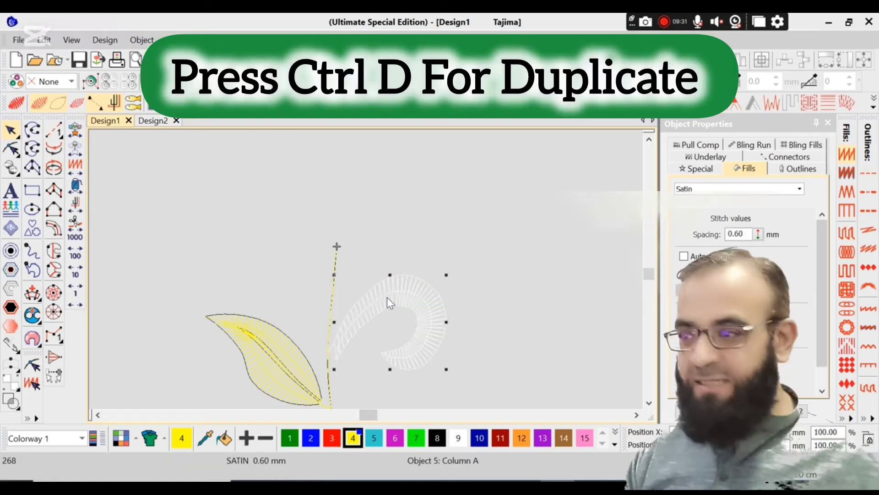
key(ctrl+d)
drag(386, 298, 255, 165)
click(253, 170)
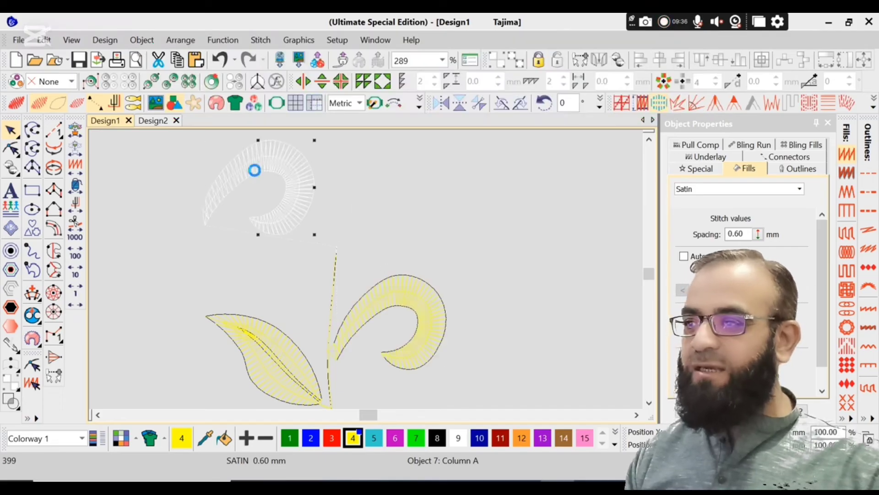
Delete the duplicated tendril and place a fresh copy of the original tendril in the free area above the leaf.
key(Delete)
click(406, 298)
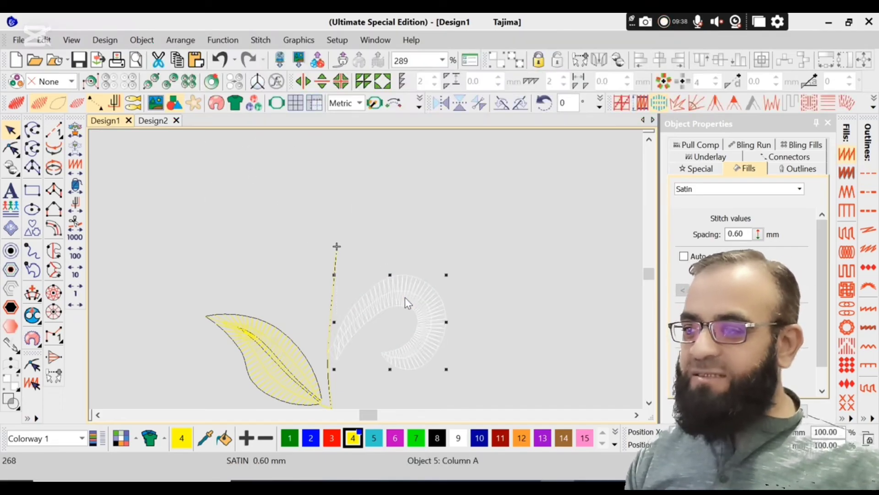
drag(405, 298, 276, 191)
click(386, 224)
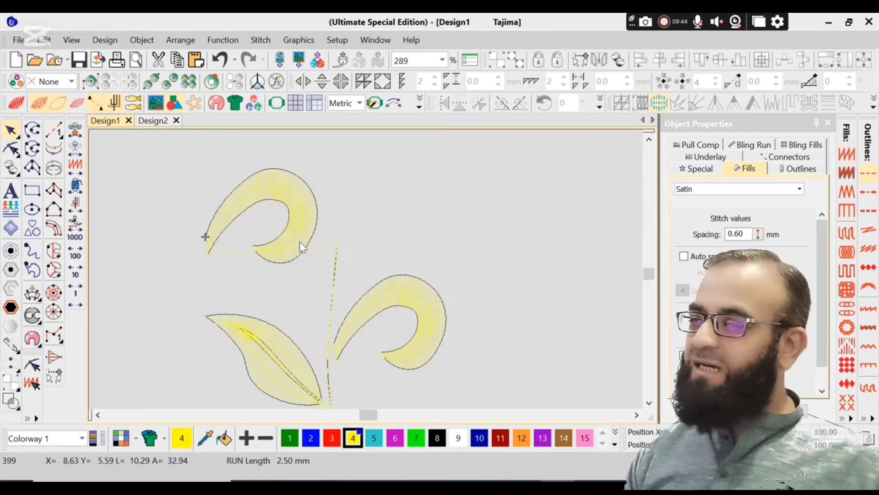
Compare the tendril copy's direction with the sketched tendril on the backdrop, and hide the backdrop again.
click(298, 240)
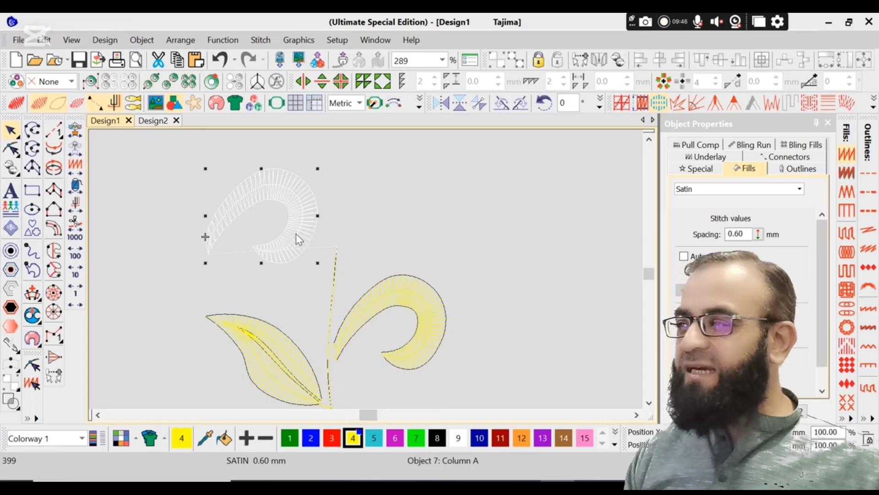
key(d)
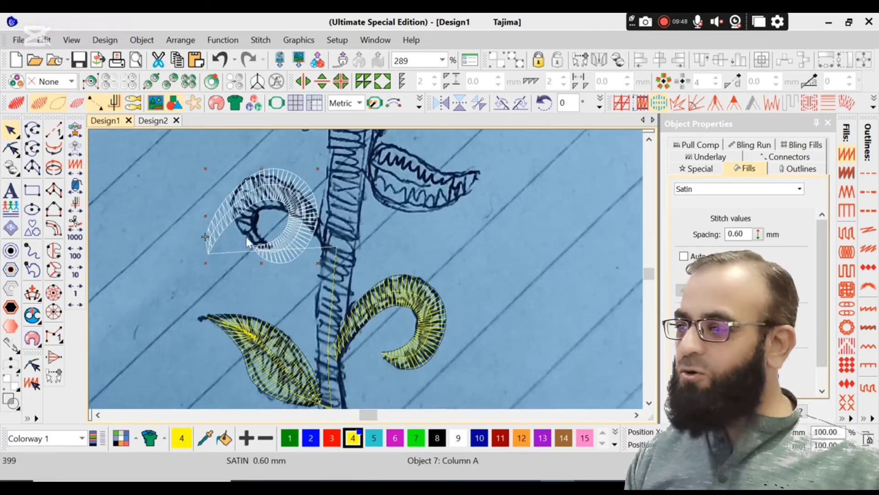
key(d)
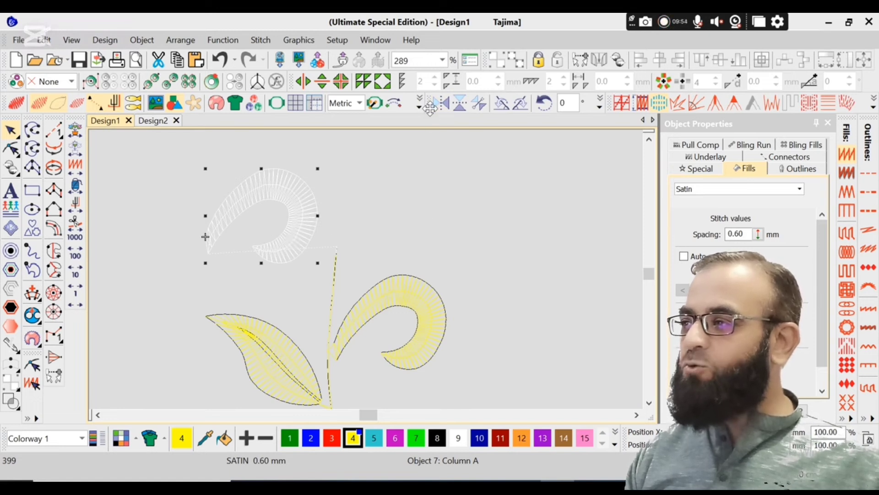
Float the Transform toolbar over the design area and switch its visibility off and on again.
drag(430, 108, 401, 154)
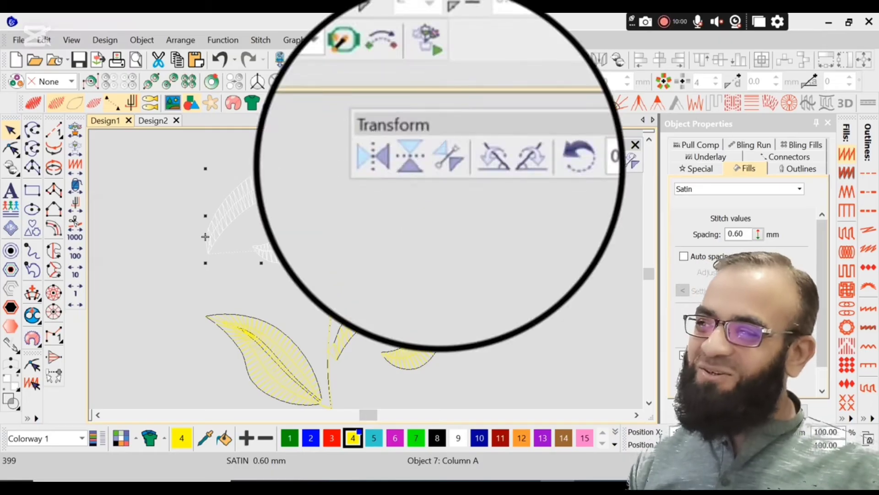
click(378, 40)
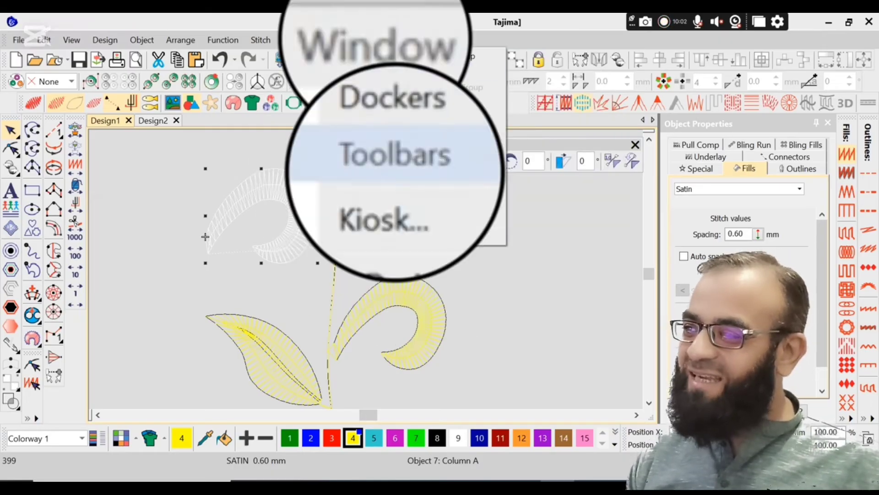
mouse_move(394, 154)
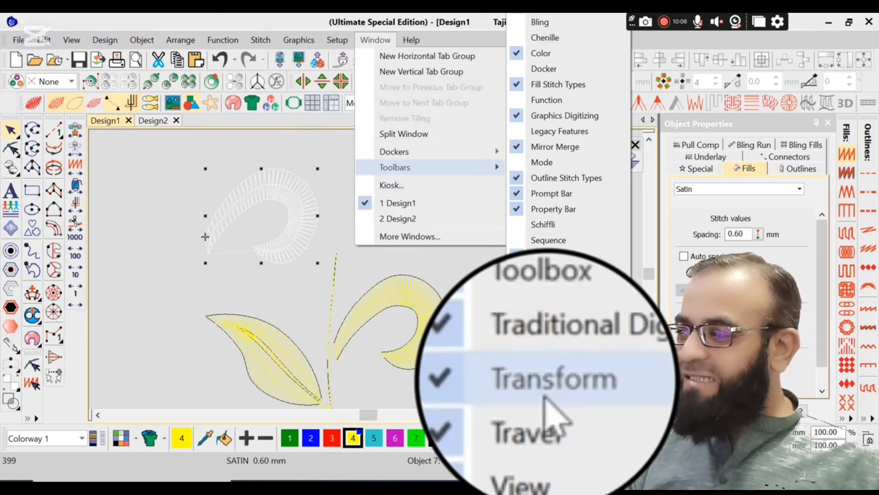
click(557, 385)
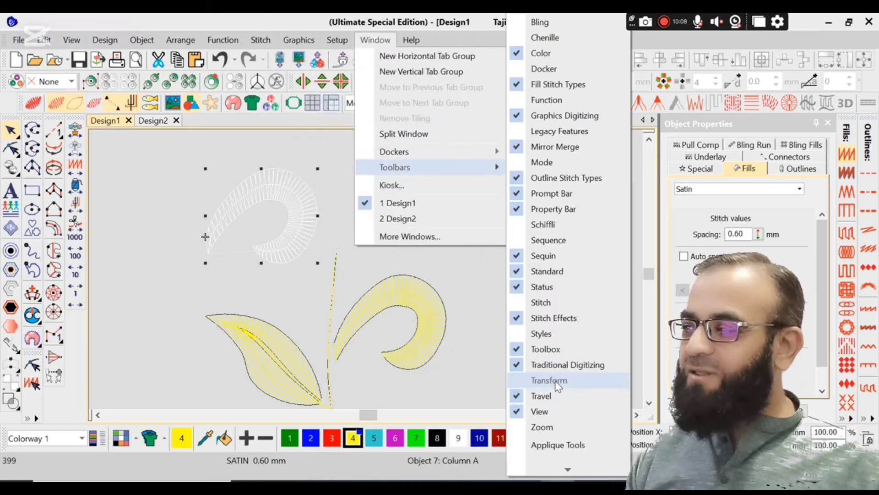
click(557, 385)
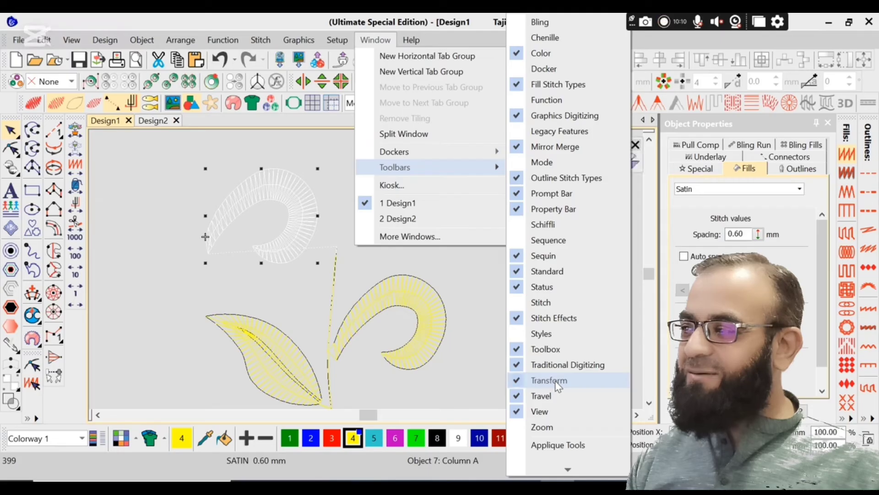
click(480, 299)
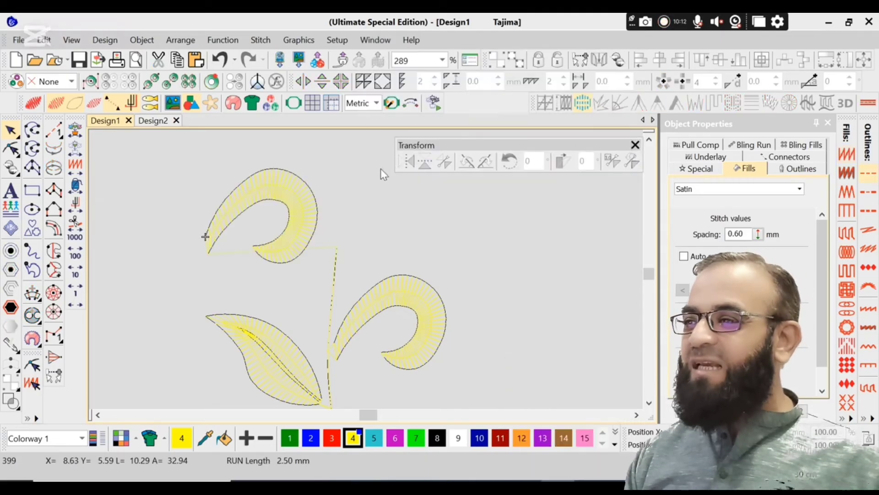
Mirror the tendril copy horizontally and dock the Transform toolbar back among the other toolbars.
click(308, 197)
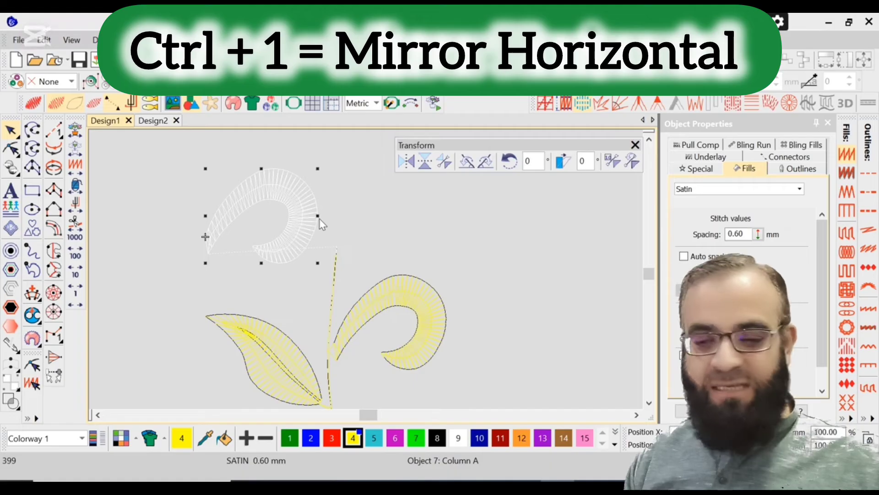
key(ctrl+1)
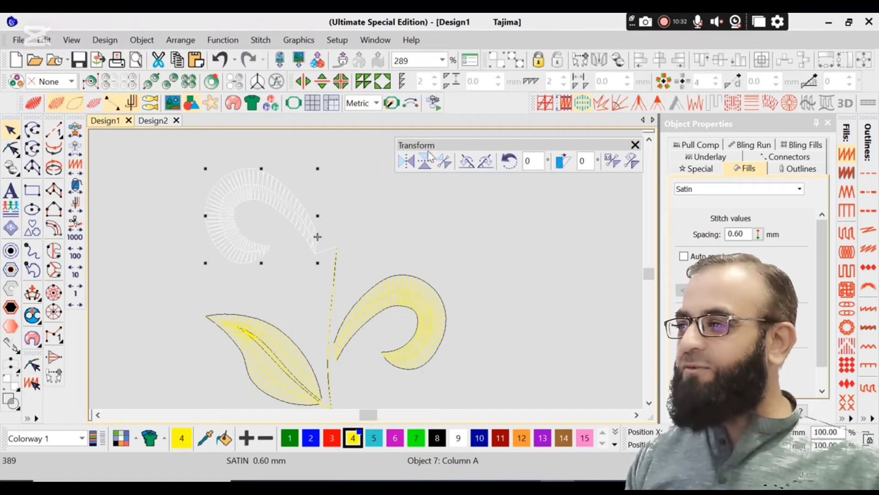
drag(428, 145, 445, 120)
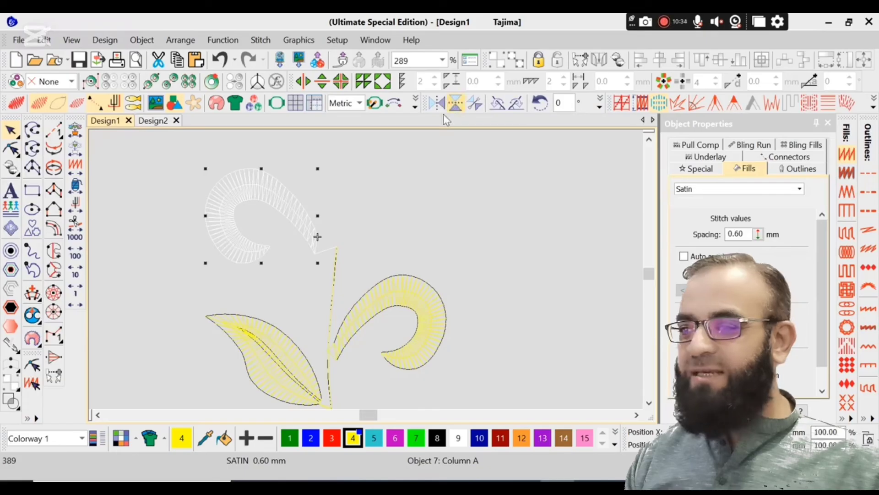
Move the mirrored tendril onto the sketched one so its base meets the stem, checking it with and without the backdrop.
key(d)
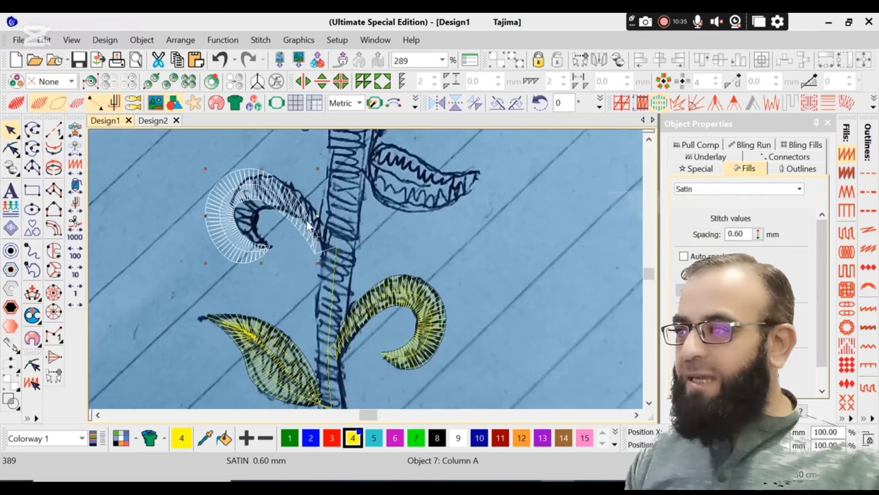
drag(303, 212, 316, 204)
key(d)
key(Escape)
key(d)
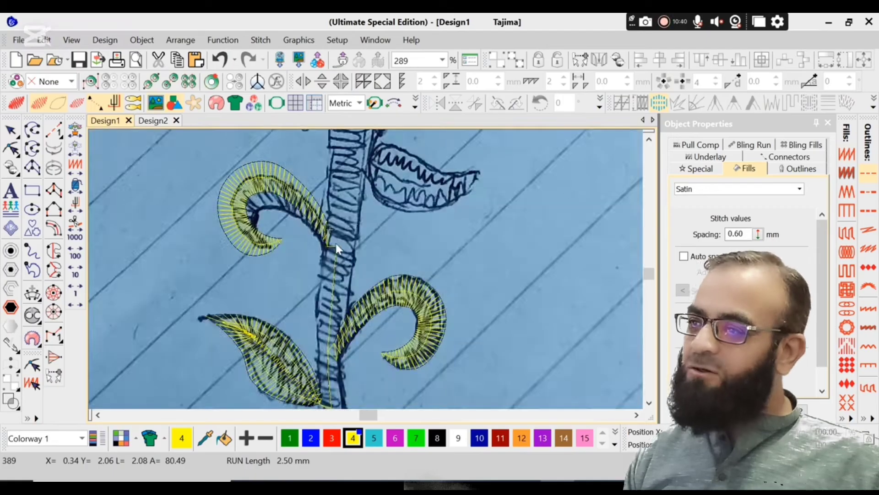
key(d)
key(d)
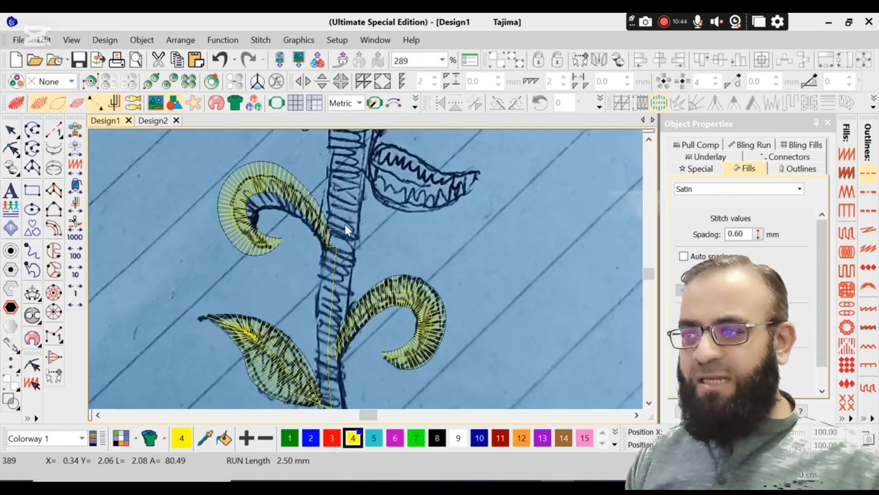
Digitize a two-point run stitch up the stem from the mirrored tendril's base to the next sketched leaf's base.
key(d)
key(space)
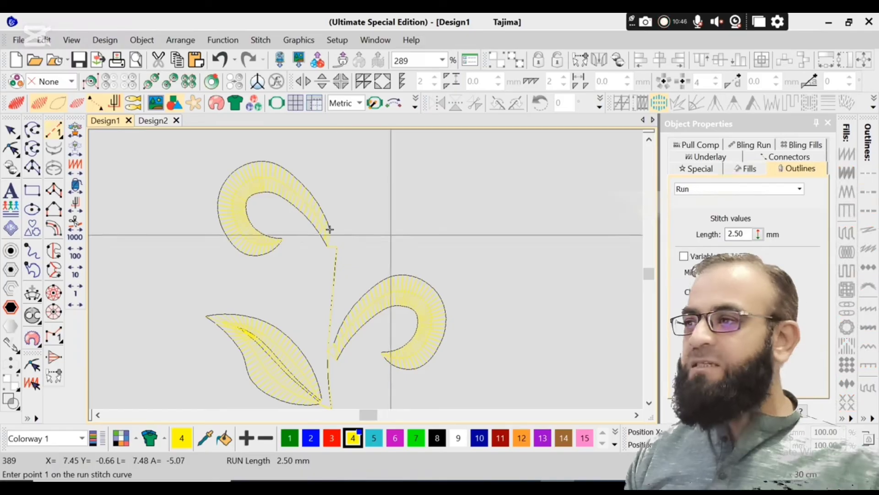
click(341, 242)
key(d)
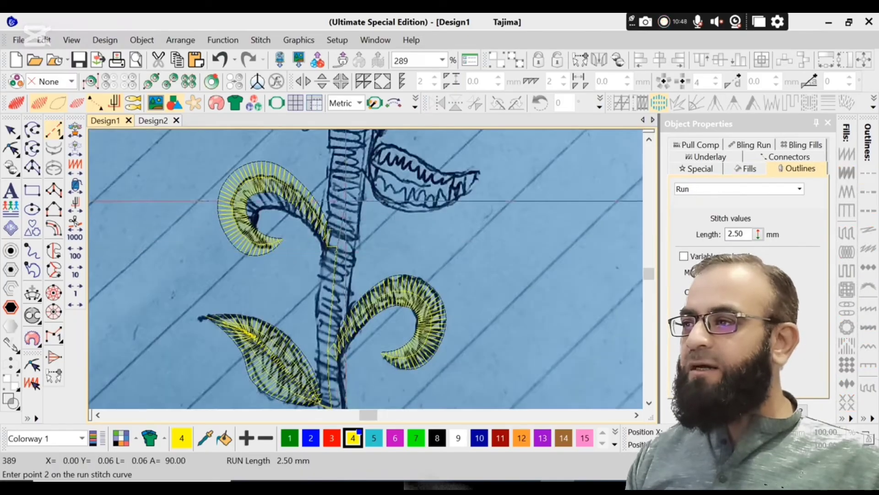
click(348, 159)
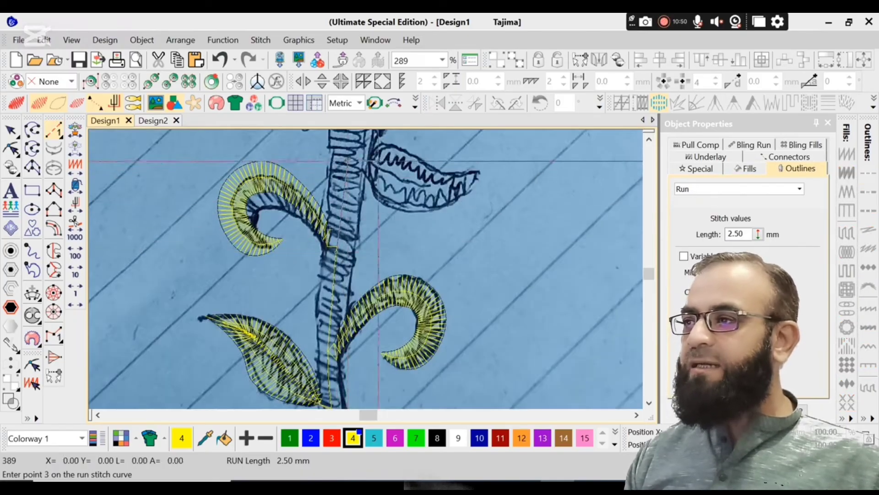
key(d)
key(Return)
Duplicate the finished leaf and move the duplicate to the opposite side of the stem beside the new run's upper end.
key(shift+z)
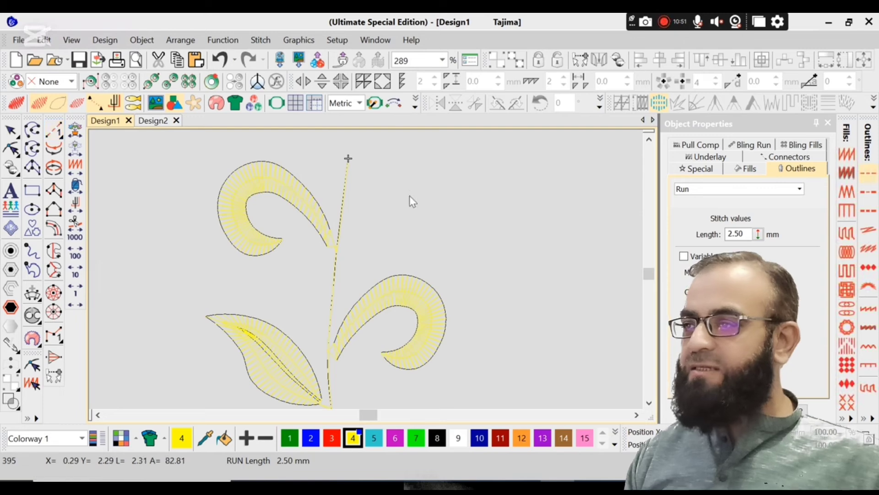
key(d)
key(d)
key(d)
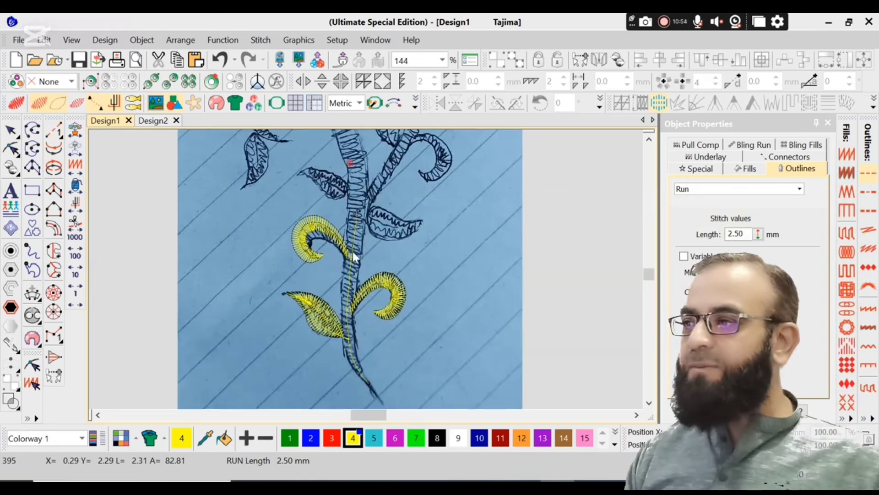
key(b)
drag(251, 182, 513, 390)
key(d)
key(d)
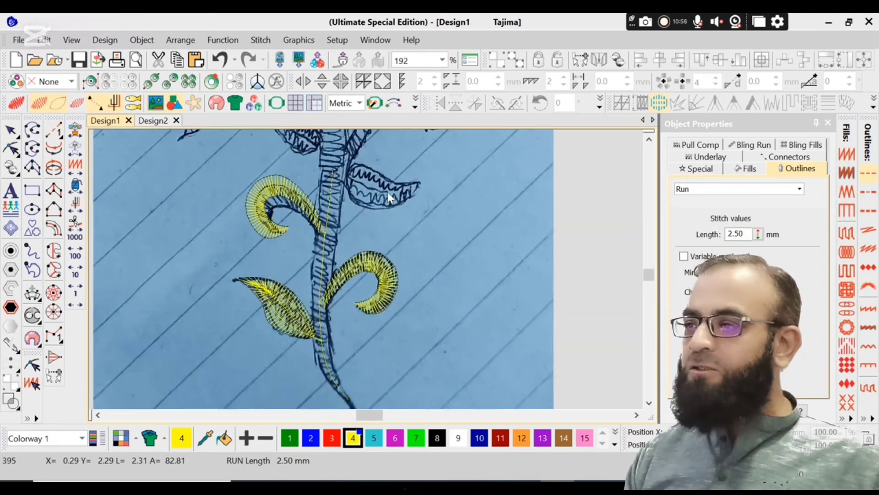
click(282, 307)
key(d)
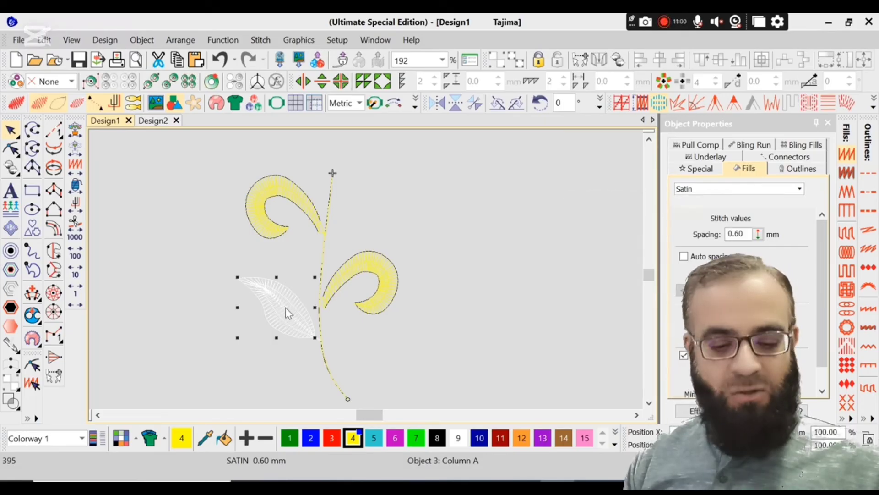
key(ctrl+d)
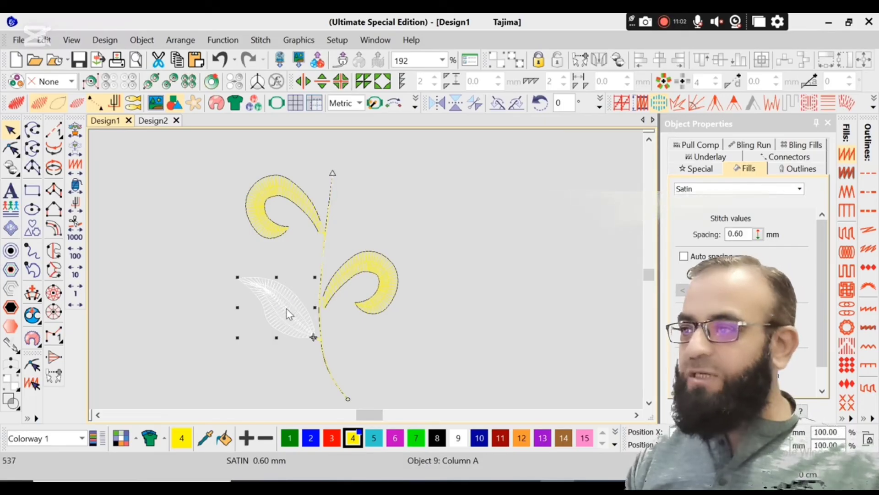
drag(309, 287, 424, 174)
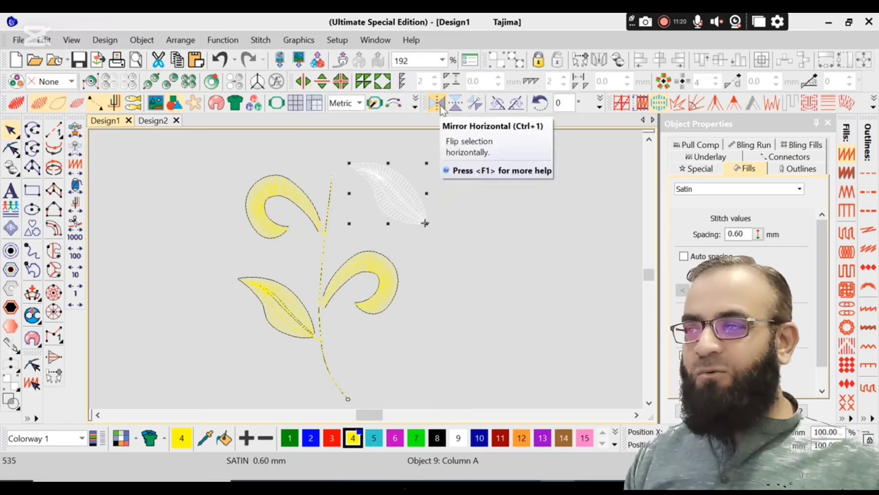
Mirror the duplicated leaf horizontally, compare it with the sketch backdrop, and move it slightly upward beside the stem.
click(438, 103)
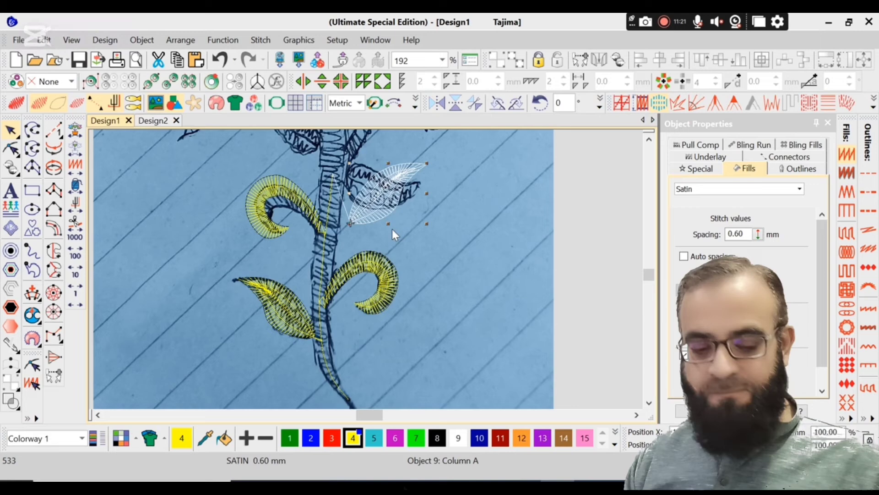
click(384, 196)
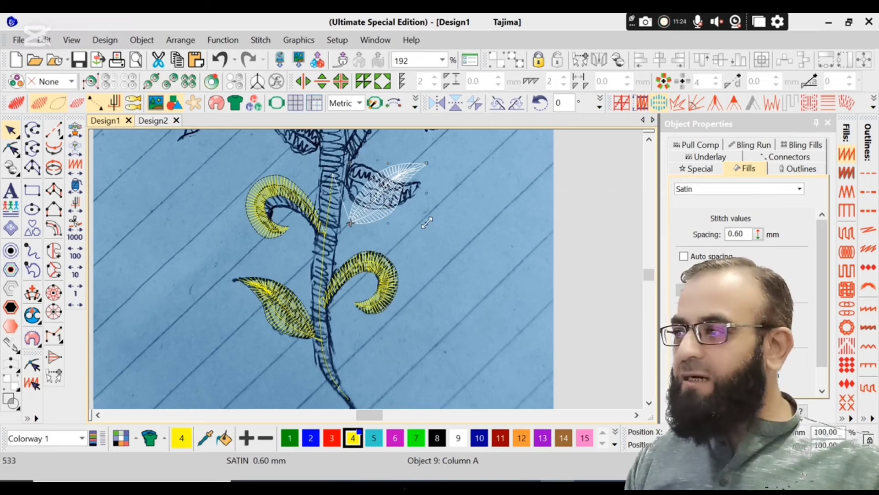
key(d)
scroll(435, 272, up, 1)
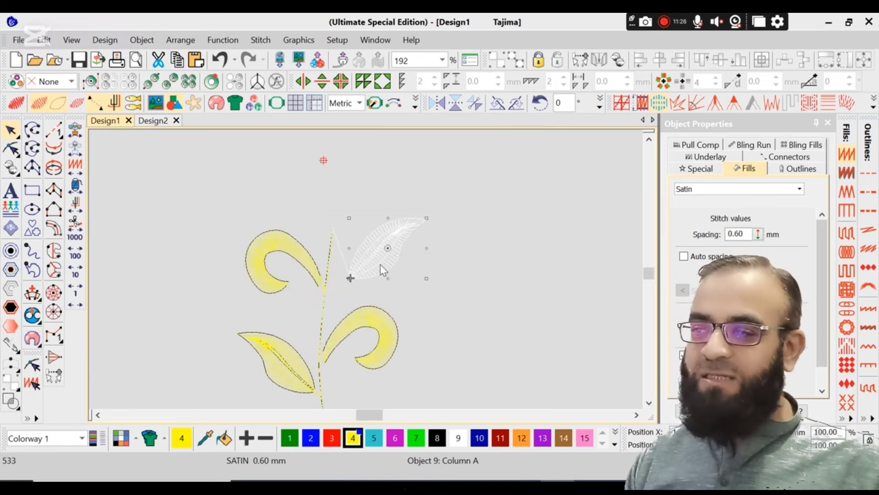
drag(381, 265, 385, 228)
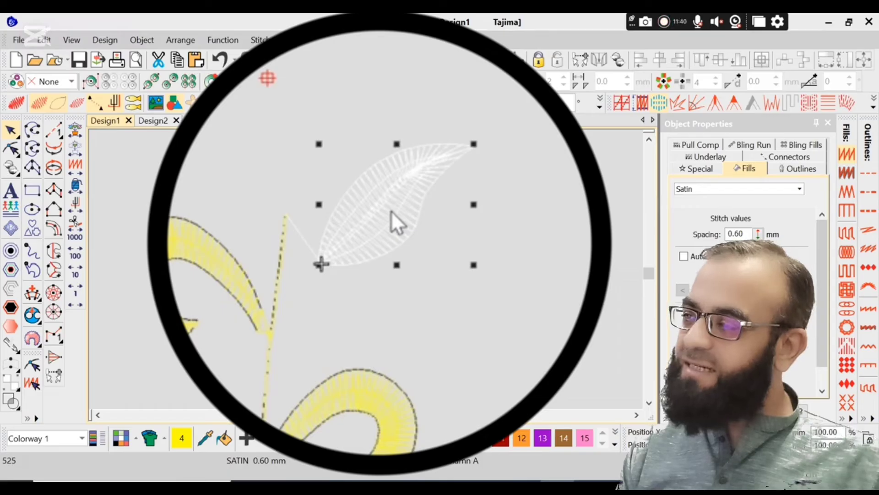
Rotate the mirrored leaf clockwise toward its sketched counterpart and place its base at the stem run's upper end.
click(389, 200)
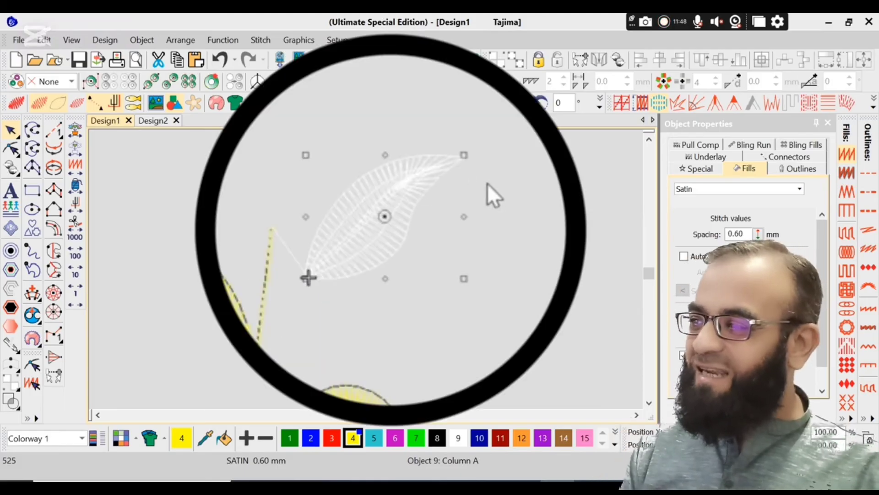
drag(461, 153, 414, 235)
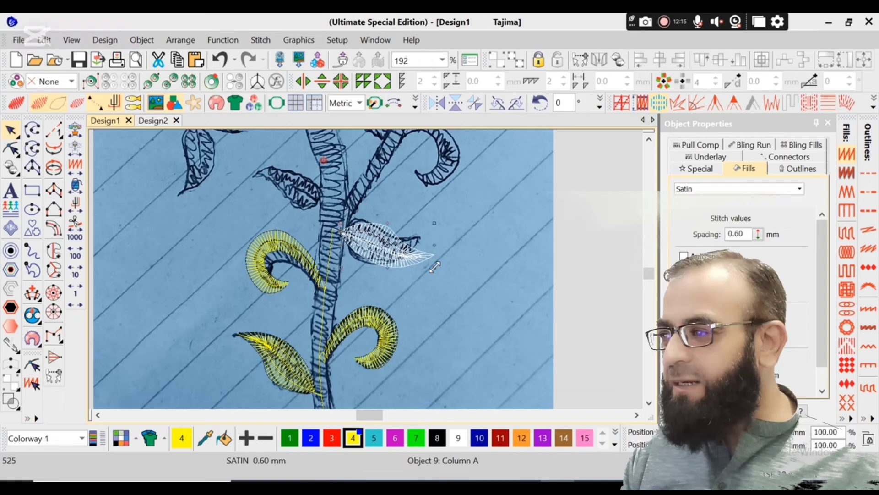
drag(435, 272, 384, 232)
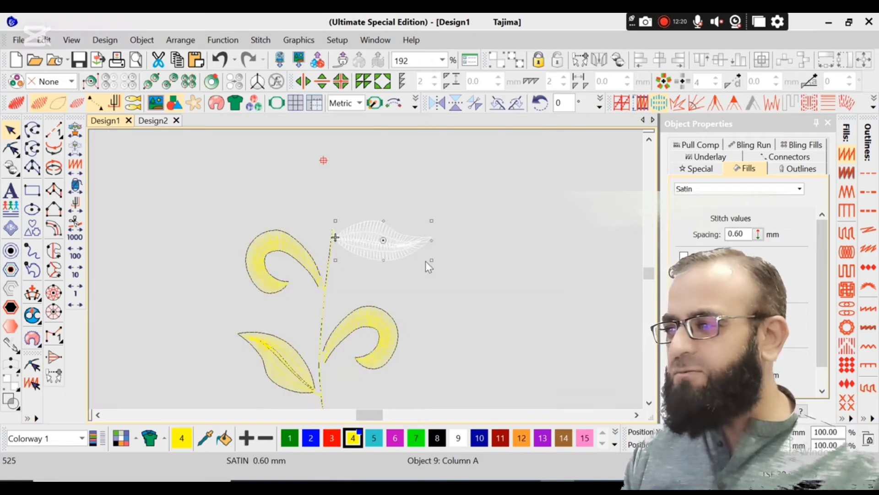
click(426, 264)
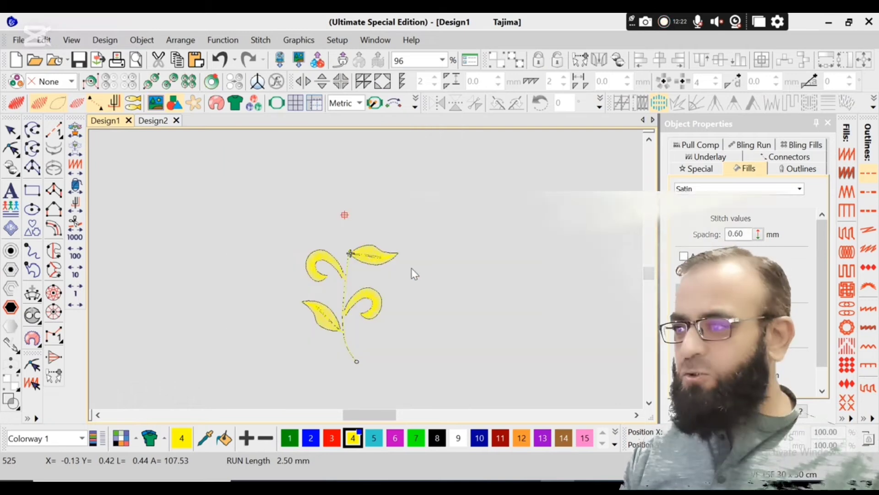
Rotate the mirrored leaf slightly further clockwise so its tip slopes down along the sketched leaf.
key(z)
drag(268, 206, 418, 285)
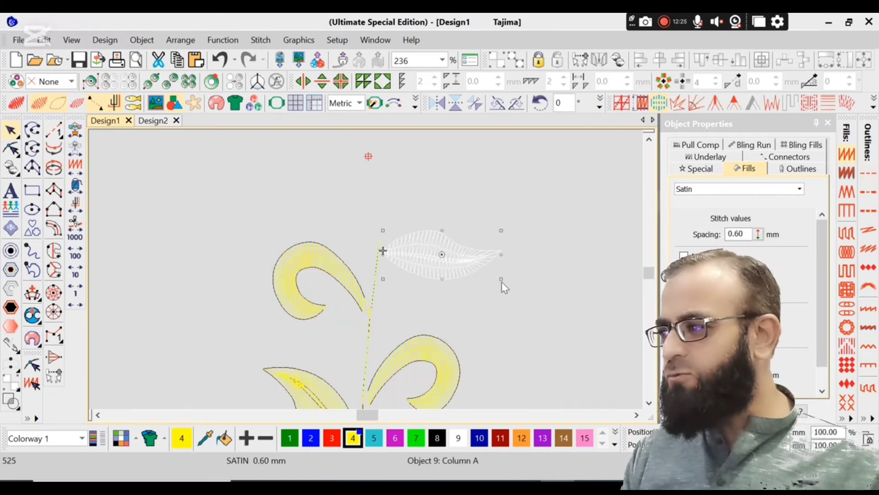
drag(501, 279, 490, 298)
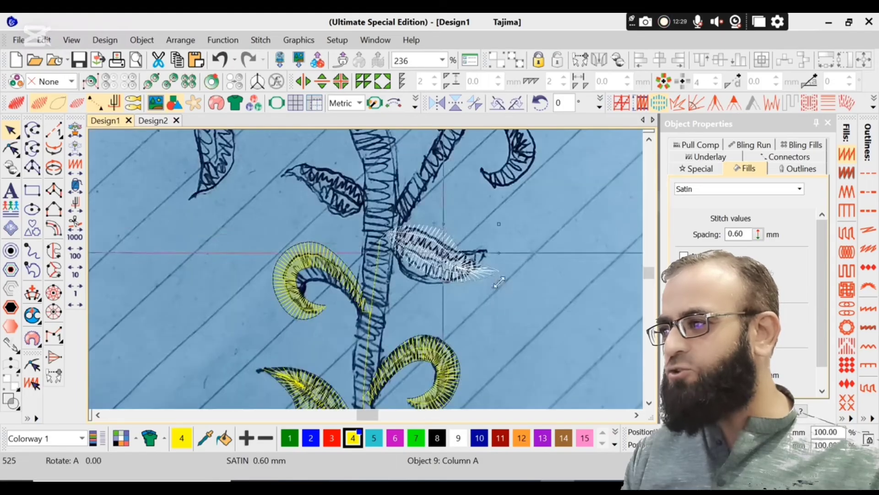
drag(500, 283, 486, 297)
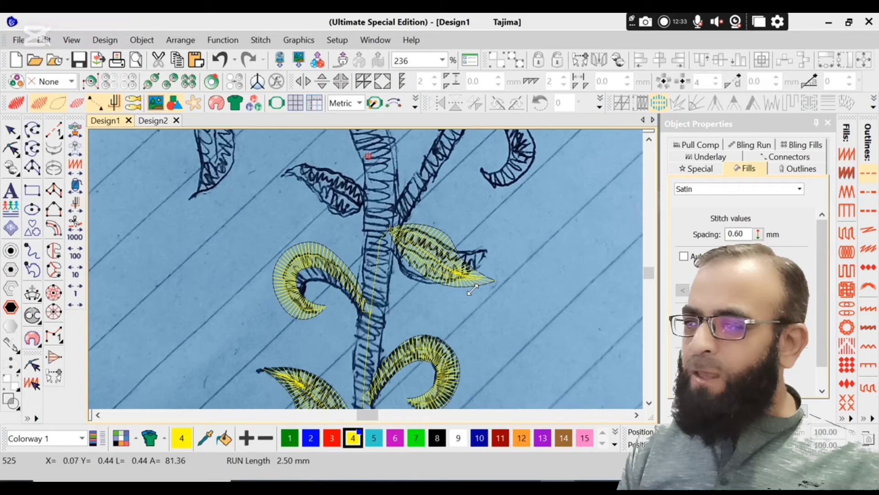
Examine the finished leaves and tendrils with and without the sketch backdrop, and review the remaining branches of the vine.
key(minus)
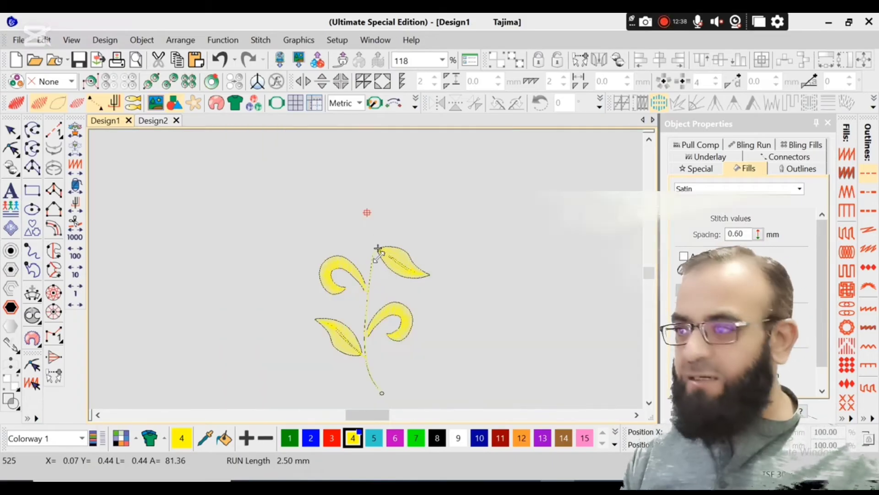
key(b)
drag(265, 192, 417, 327)
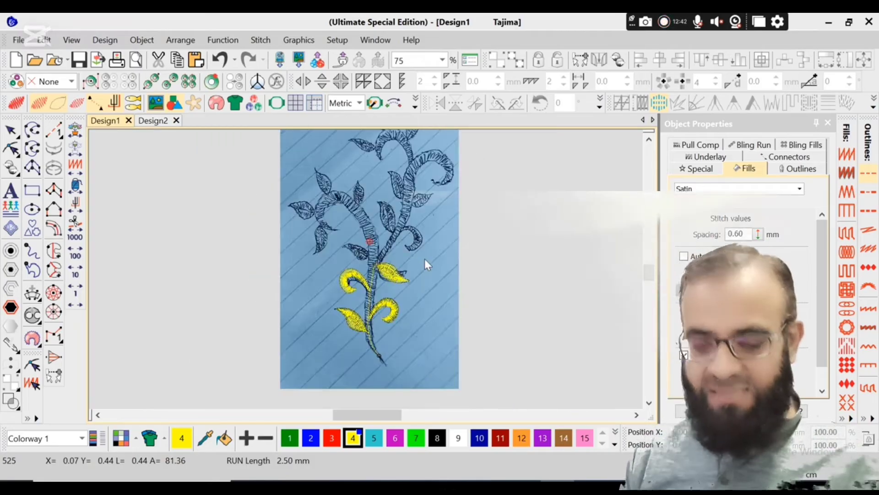
key(b)
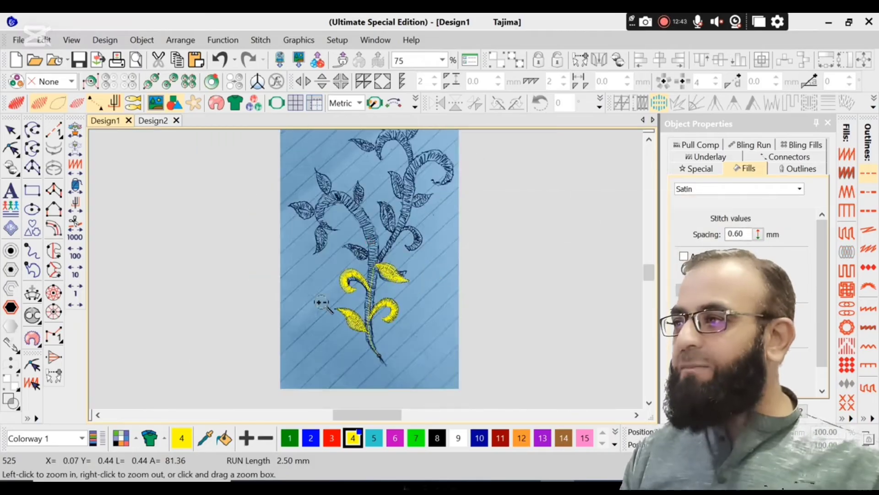
drag(214, 405, 458, 170)
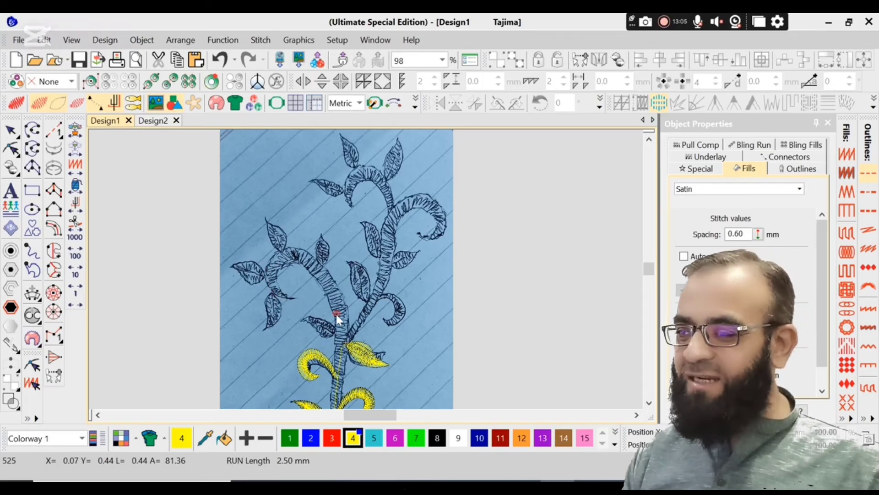
scroll(352, 364, down, 2)
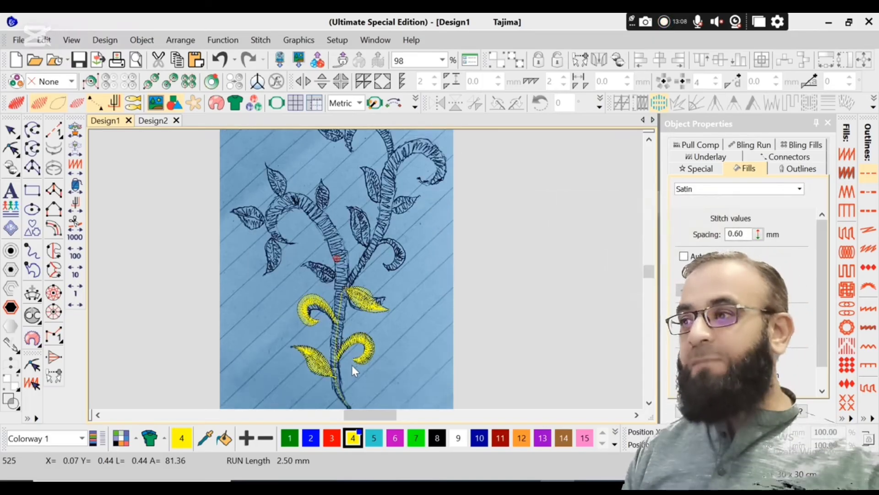
key(b)
drag(263, 271, 459, 163)
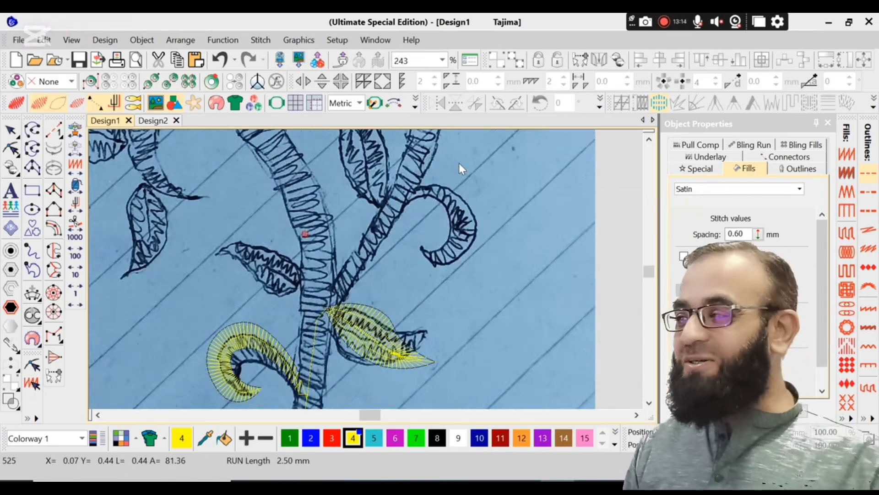
key(shift+z)
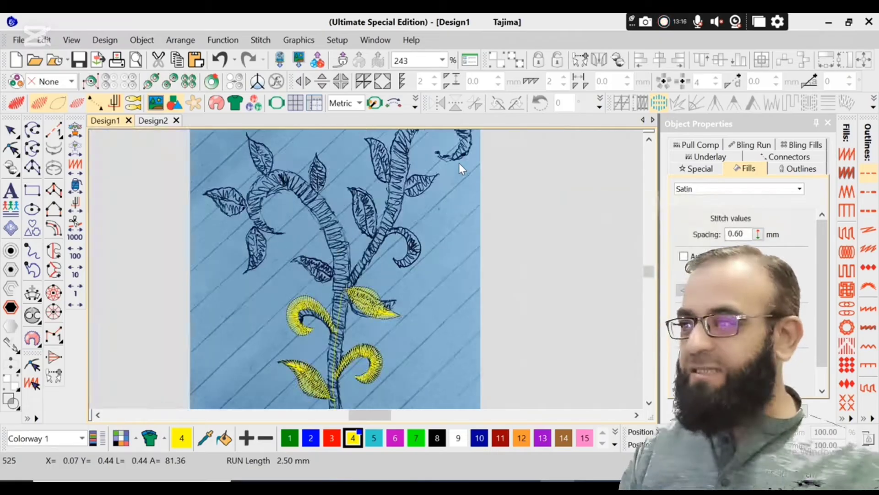
scroll(438, 212, up, 1)
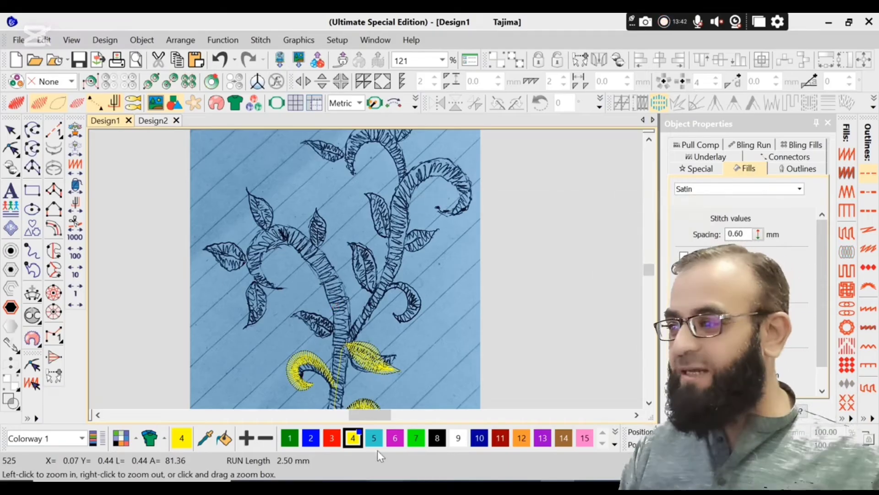
Digitize a three-point run stitch from the rotated leaf's base up the side branch to the next sketched leaf's base.
click(455, 381)
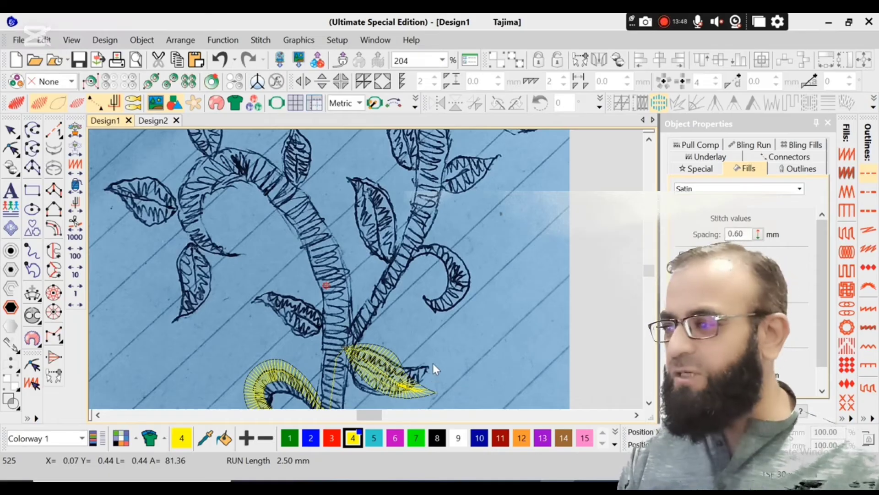
key(space)
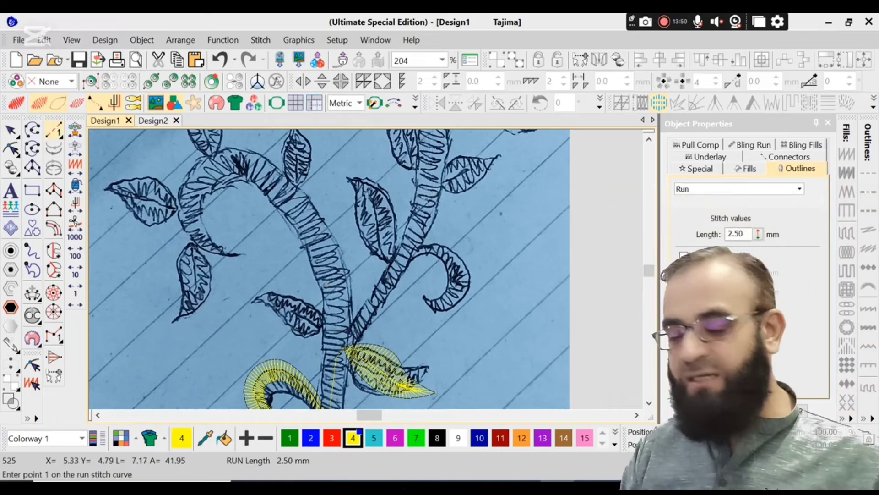
key(b)
drag(227, 245, 514, 390)
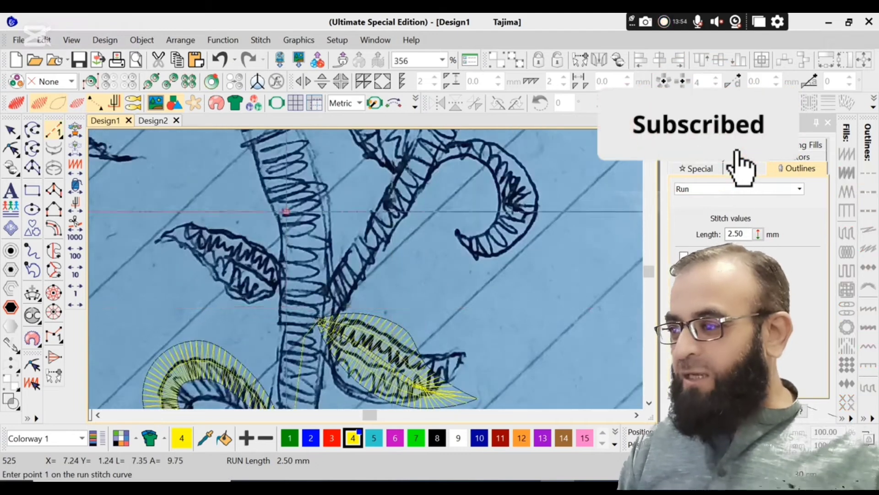
key(d)
key(d)
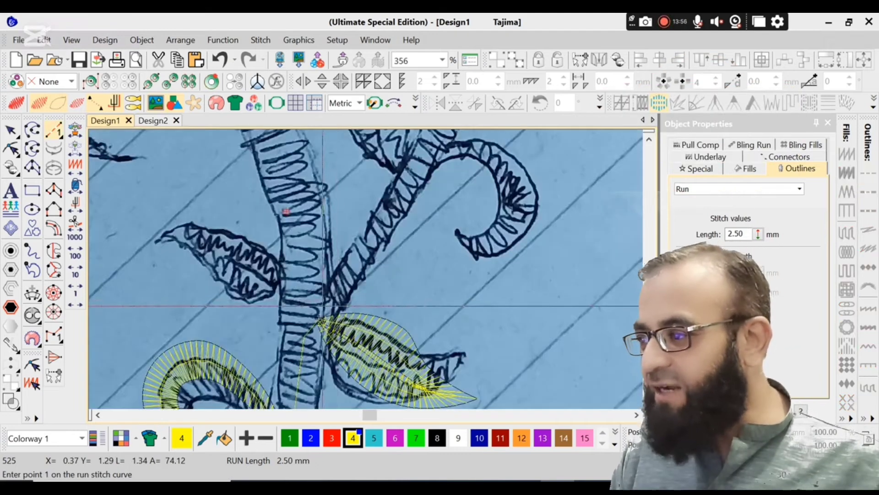
key(d)
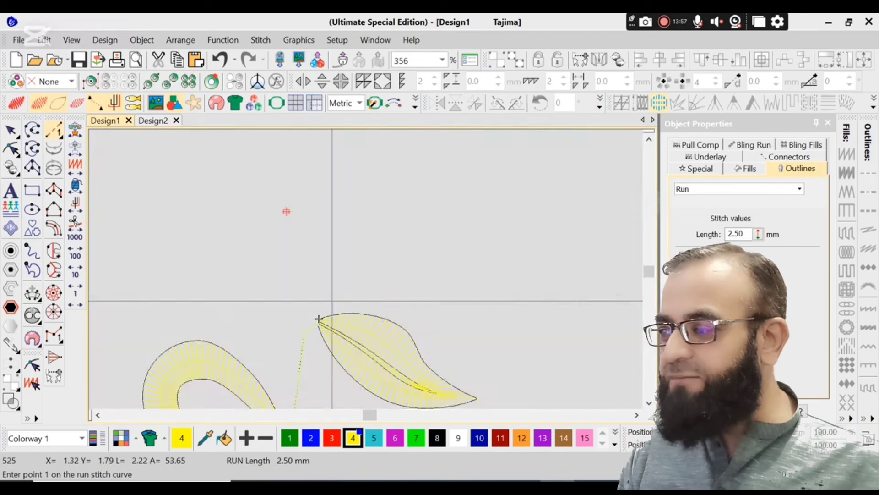
click(319, 318)
key(d)
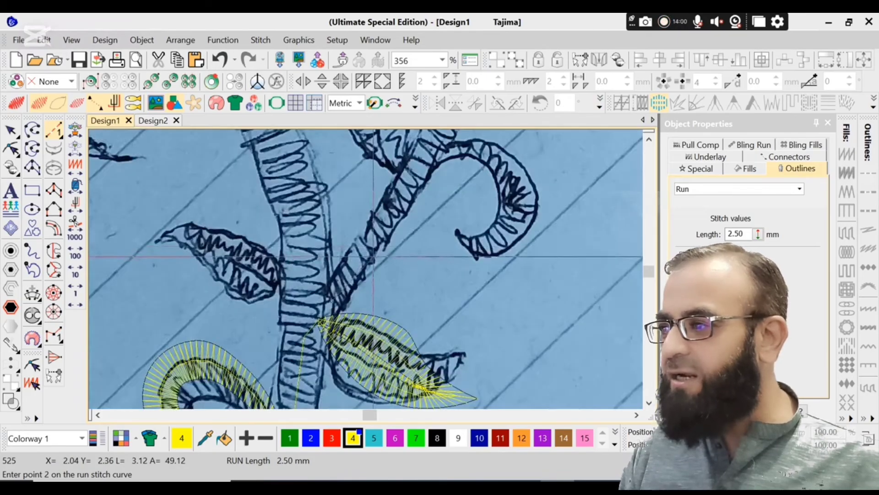
click(375, 235)
key(c)
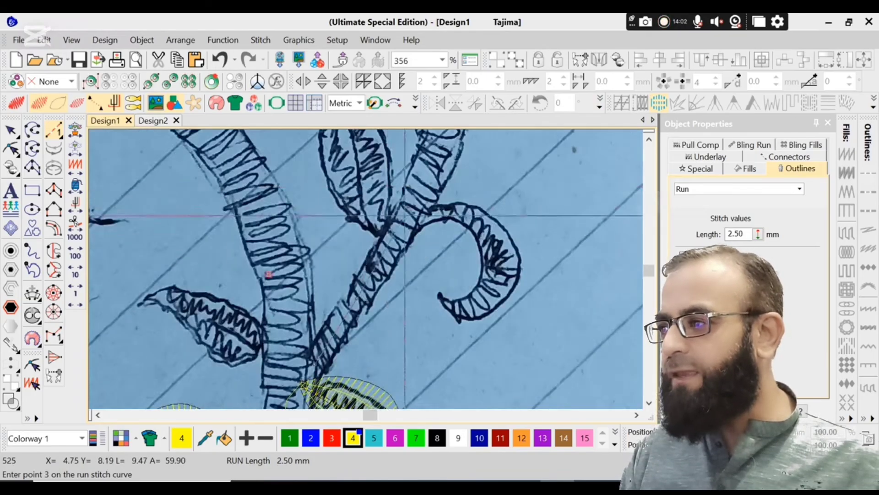
click(391, 242)
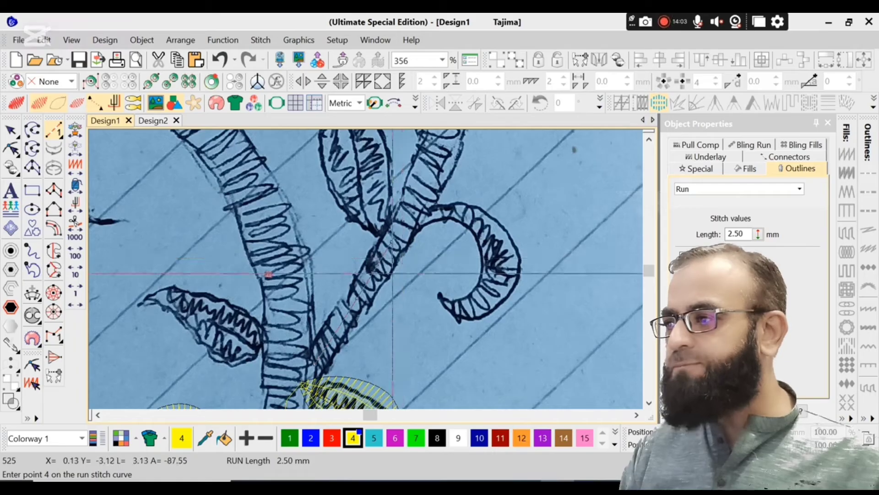
key(Return)
key(shift+z)
key(d)
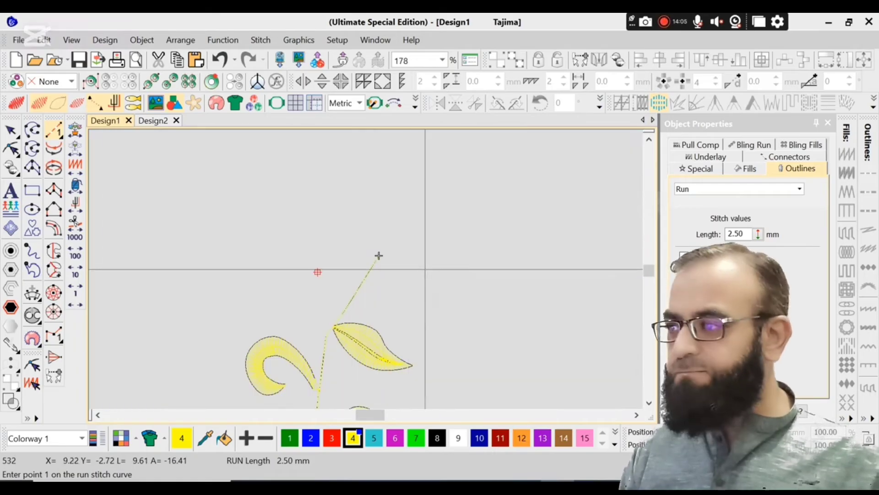
Turn on the realistic stitch view and check the new branch run with and without the sketch backdrop.
key(t)
key(d)
key(d)
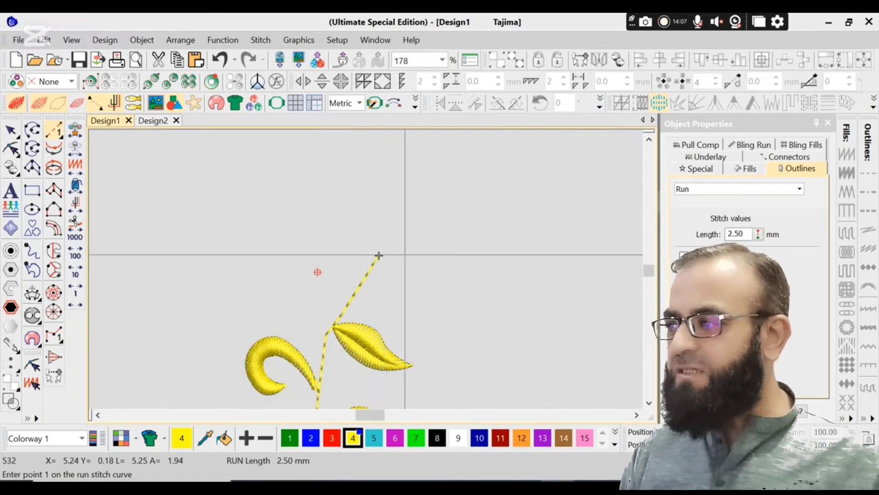
key(d)
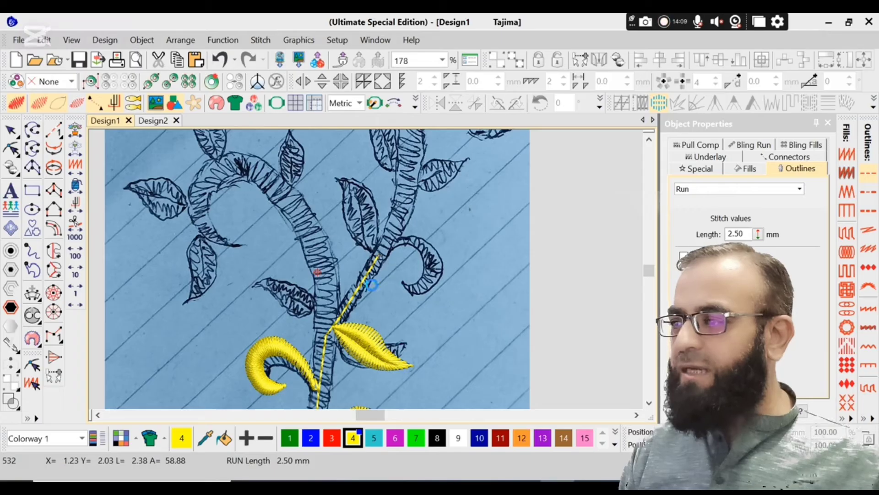
Duplicate the leaf below the branch onto the next sketched leaf and mirror the duplicate both horizontally and vertically.
click(371, 344)
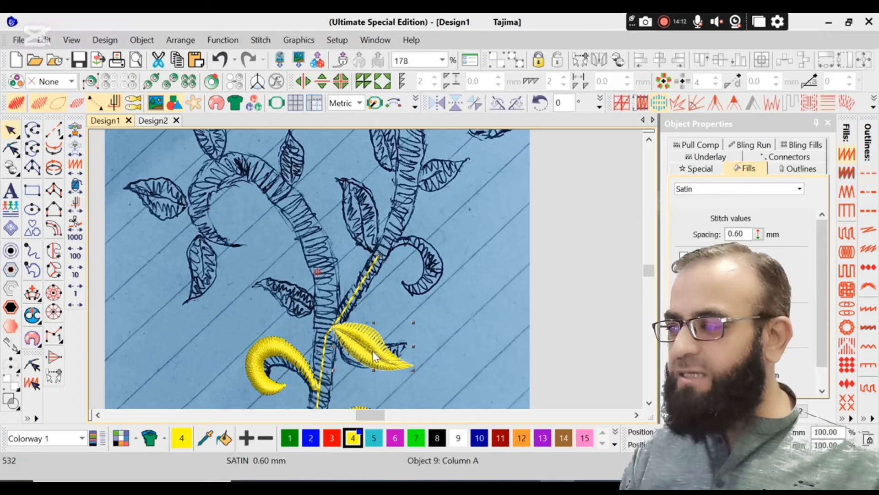
key(d)
drag(374, 347, 351, 203)
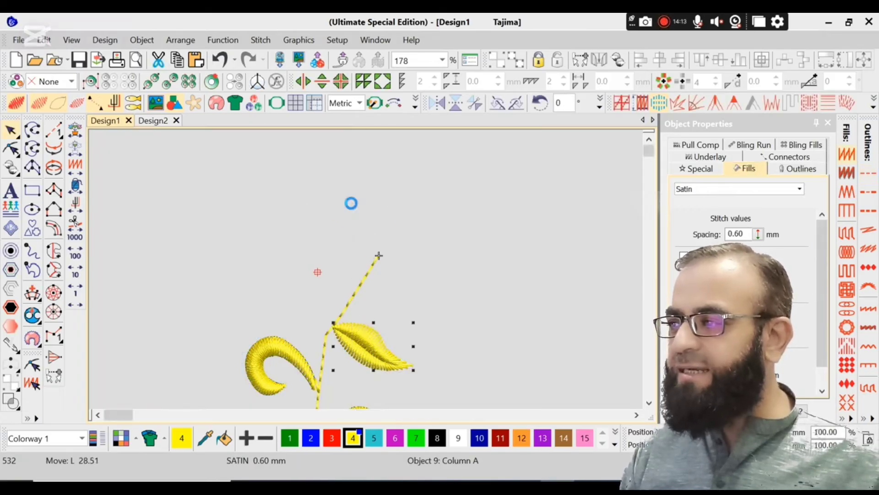
key(d)
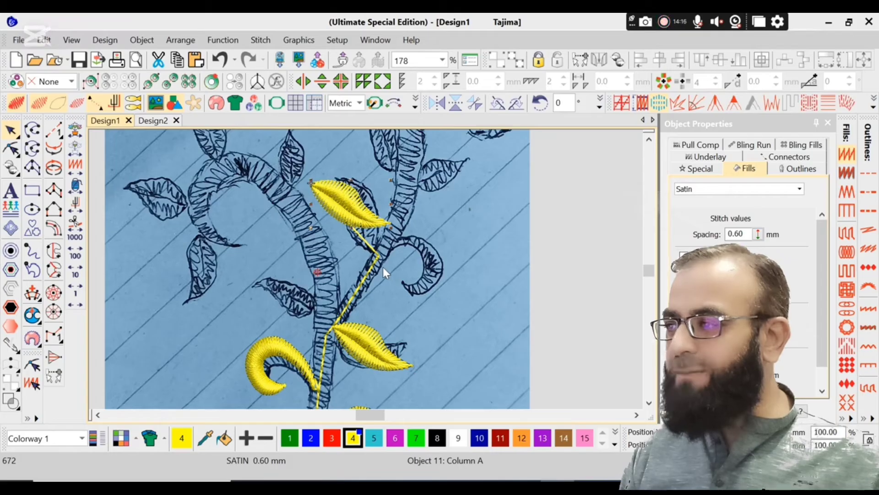
key(y)
key(x)
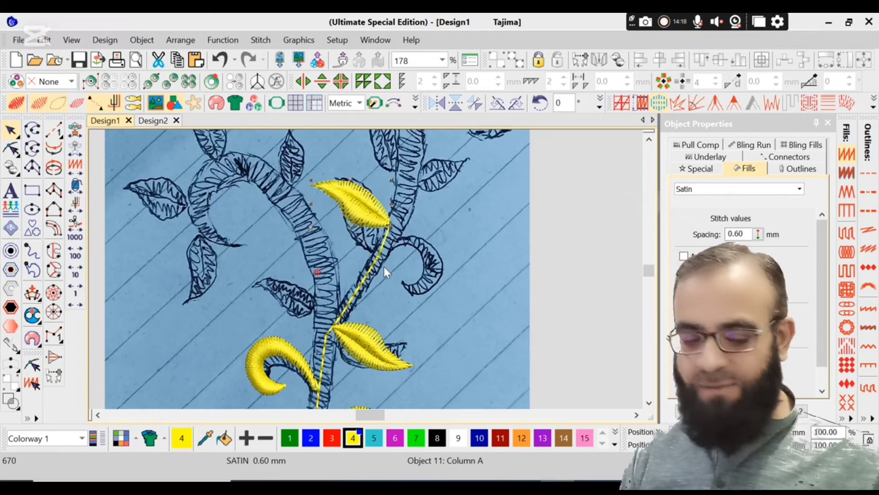
Rotate the duplicated leaf clockwise to match the sketch and set its base at the branch run's upper end.
key(b)
drag(258, 156, 481, 326)
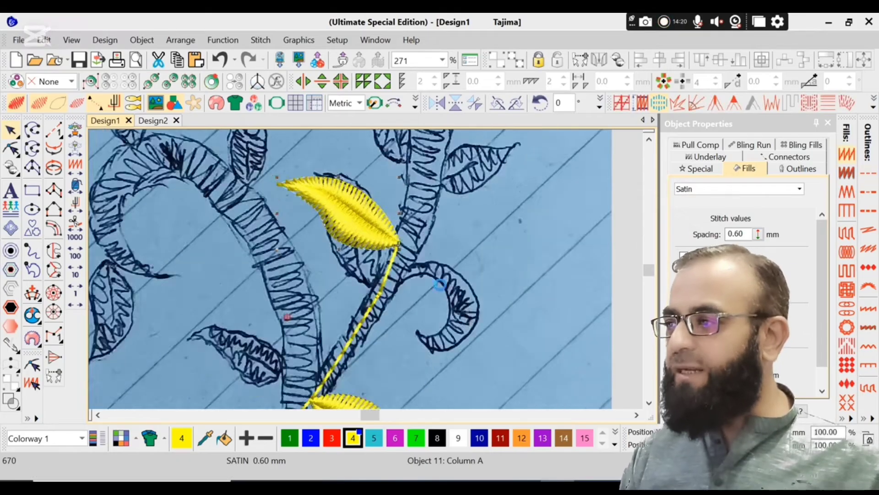
key(d)
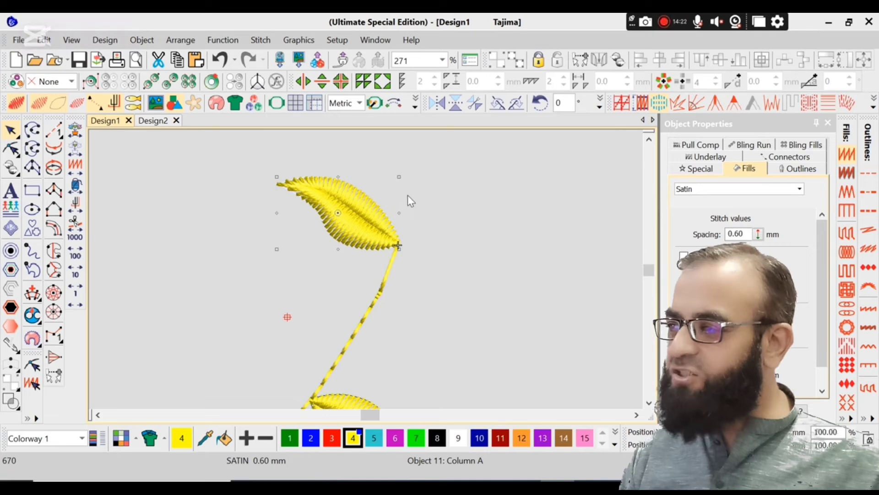
click(398, 176)
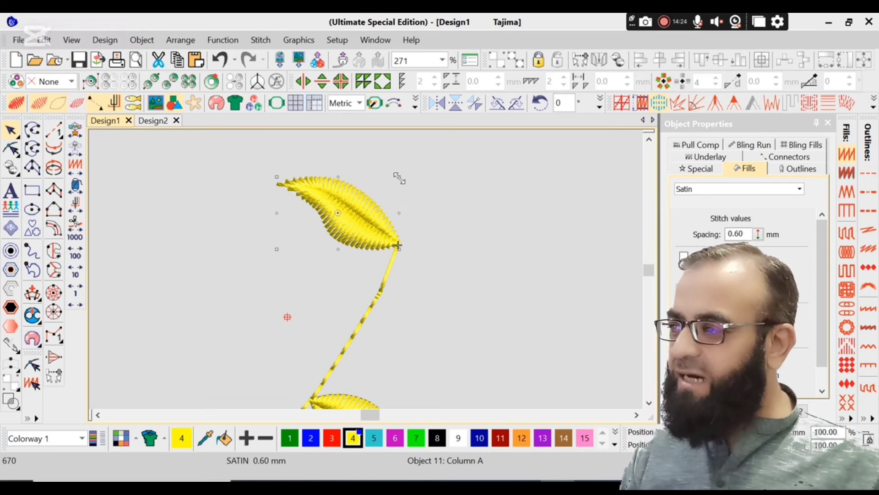
mouse_move(398, 177)
mouse_down()
mouse_move(402, 211)
mouse_move(348, 245)
mouse_move(352, 253)
mouse_up()
key(Escape)
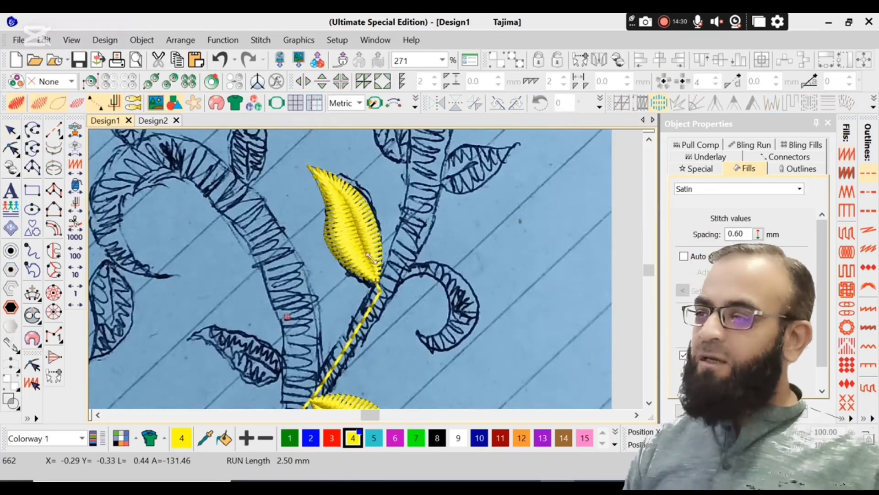
key(d)
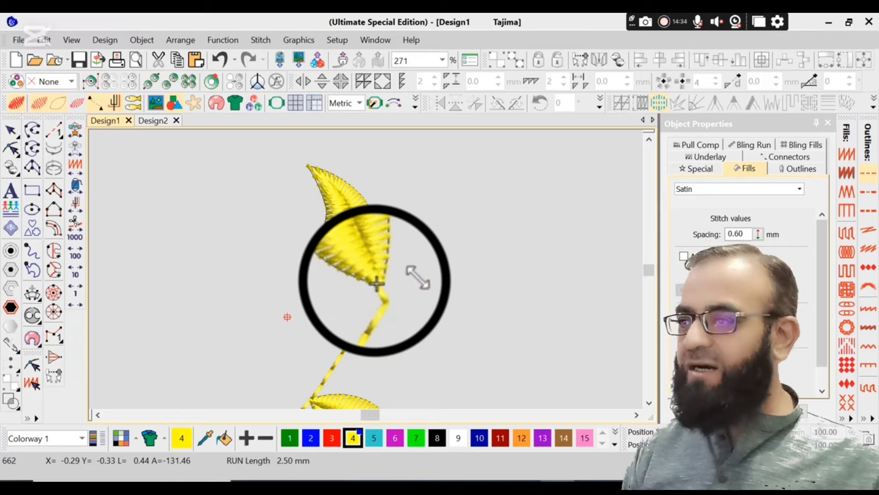
Duplicate the tendril left of the lower stem onto the sketched curl right of the side branch and mirror the duplicate horizontally.
key(d)
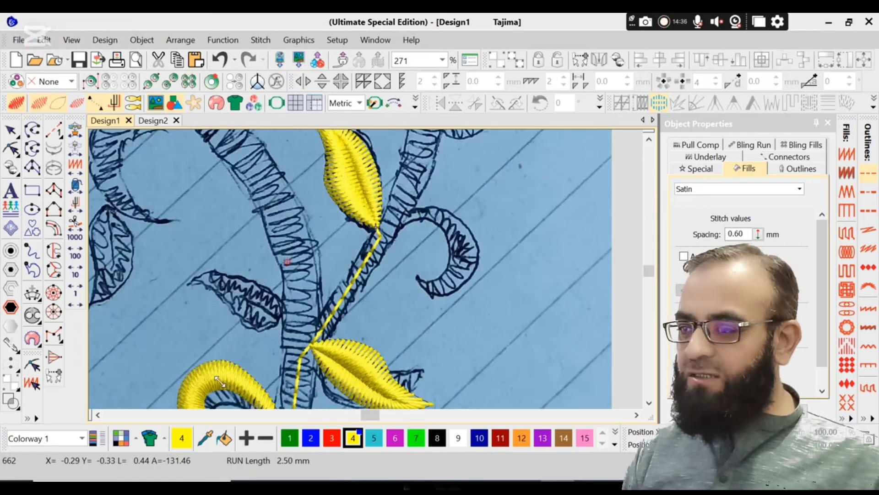
click(217, 381)
drag(225, 376, 254, 360)
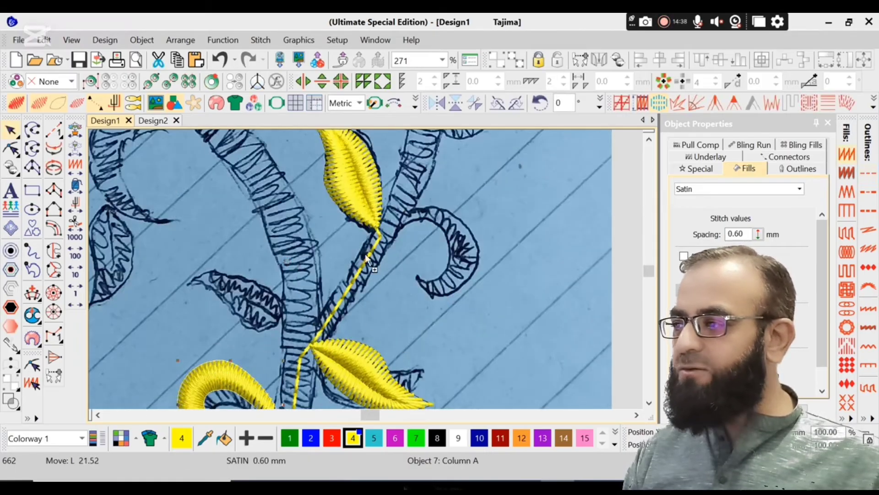
drag(365, 254, 476, 257)
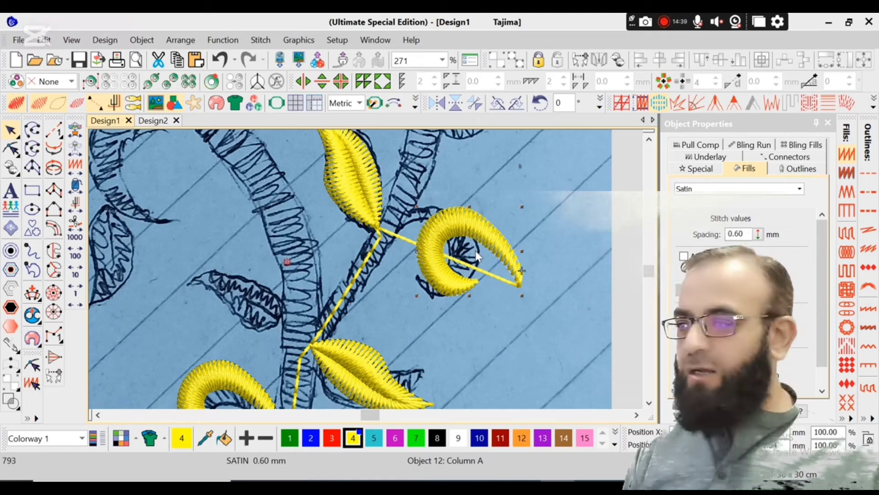
key(ctrl+1)
key(ctrl+1)
key(d)
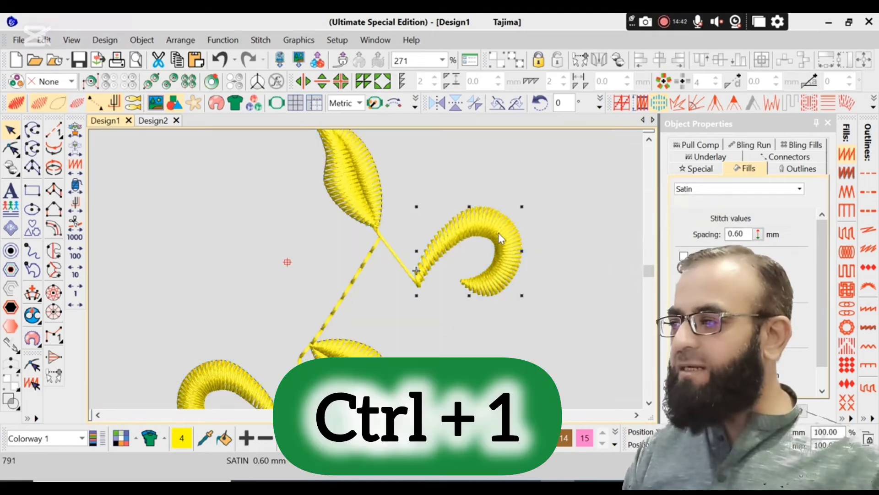
Rotate the duplicated tendril clockwise to follow the sketched curl and move it so its base meets the branch beside the leaf.
key(d)
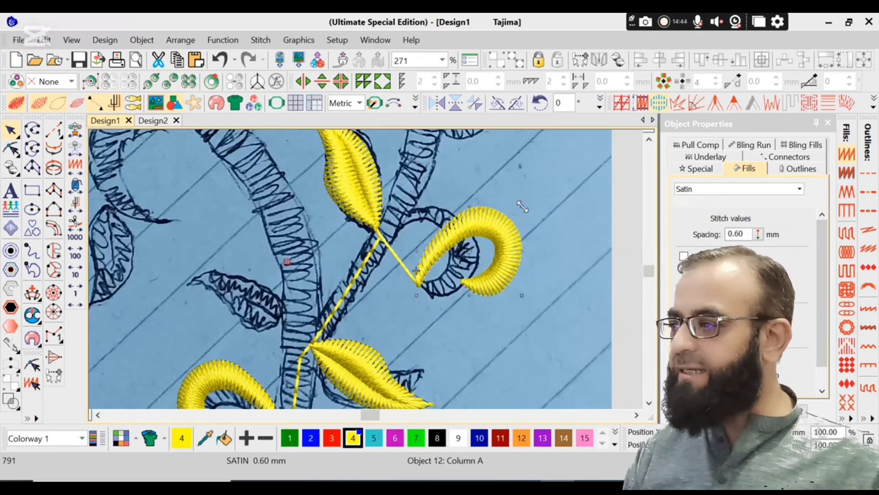
mouse_move(522, 207)
mouse_down()
mouse_move(521, 265)
mouse_move(477, 260)
mouse_up()
key(d)
key(d)
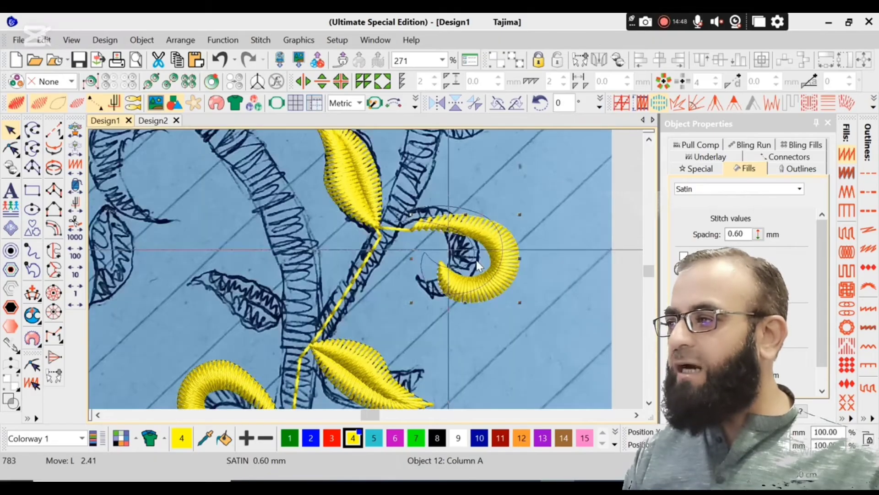
key(d)
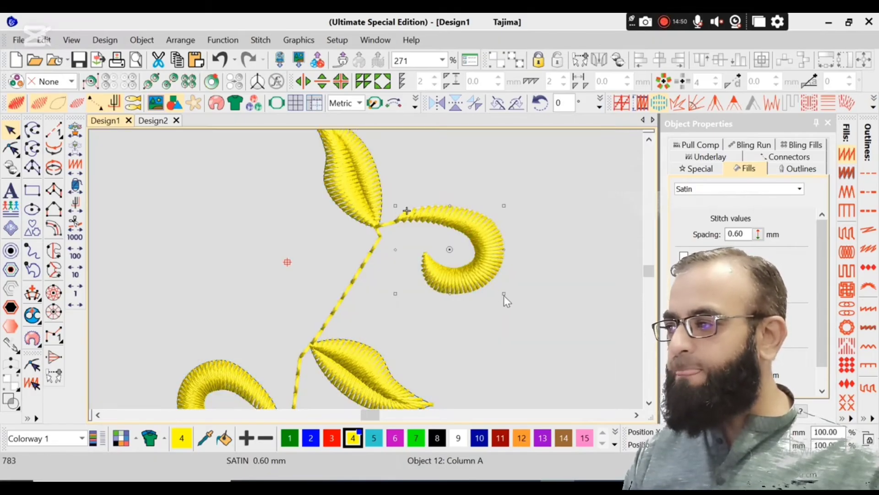
drag(504, 295, 503, 282)
key(d)
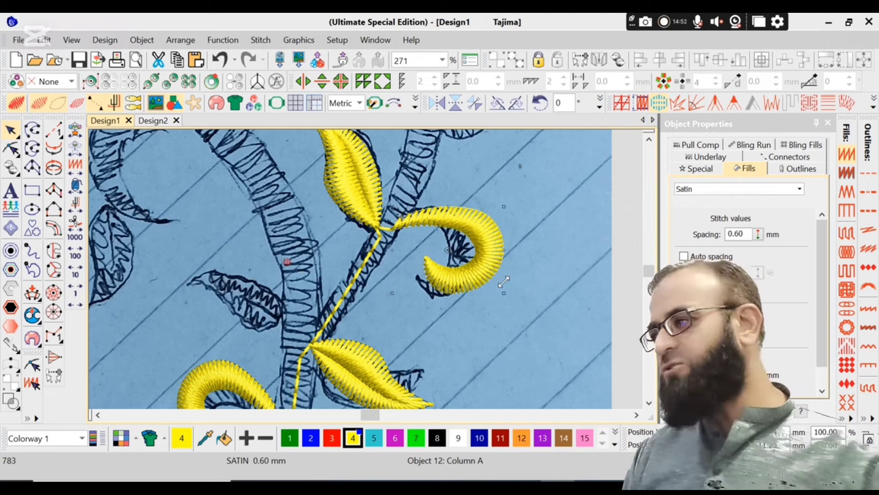
key(d)
Reshape the duplicated tendril by raising its upper point pair, shifting the lower outer point outward and the inner point inward.
key(h)
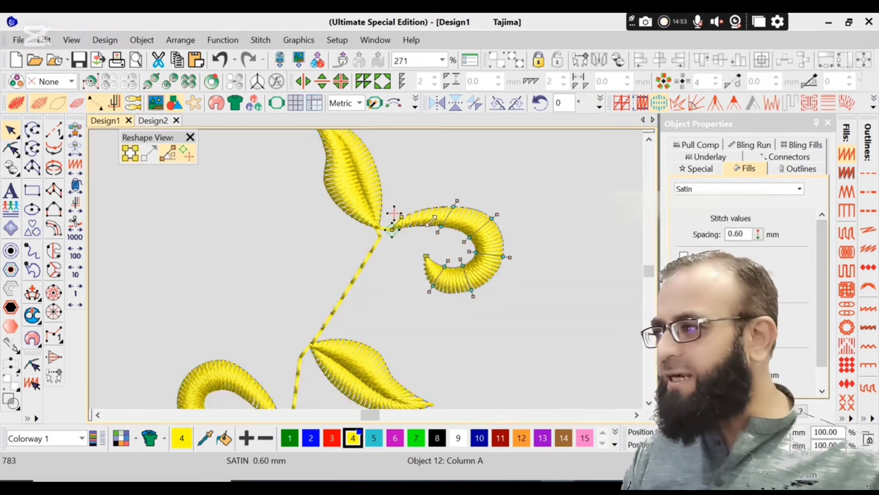
drag(421, 127, 491, 235)
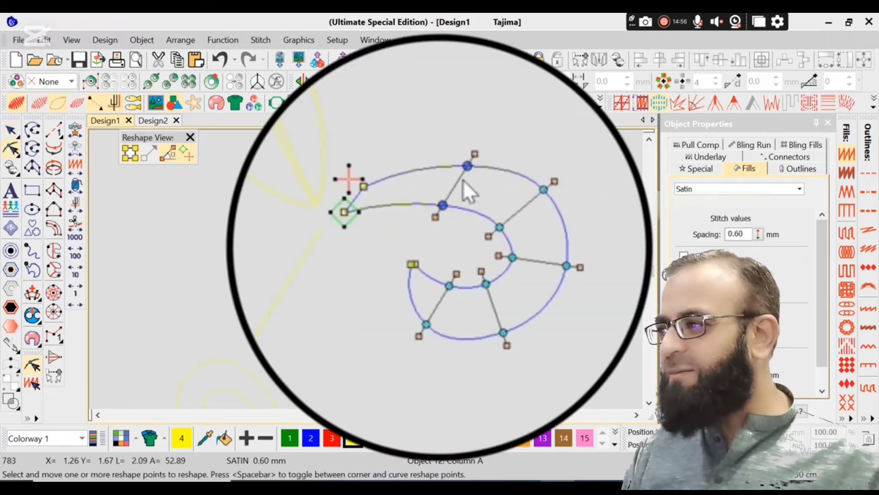
drag(464, 167, 464, 153)
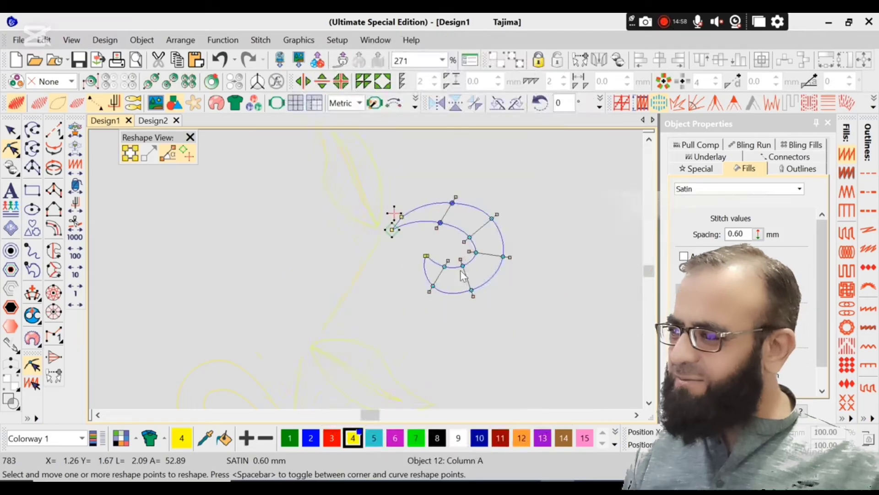
click(474, 289)
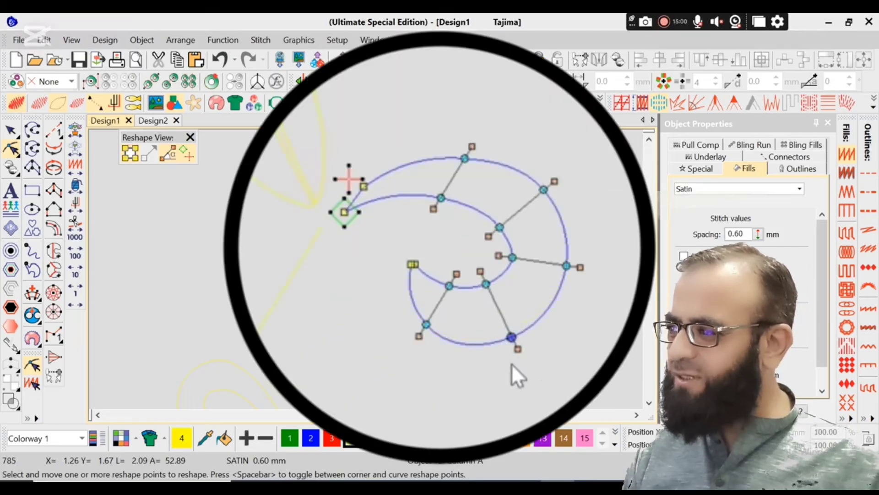
drag(509, 258, 502, 256)
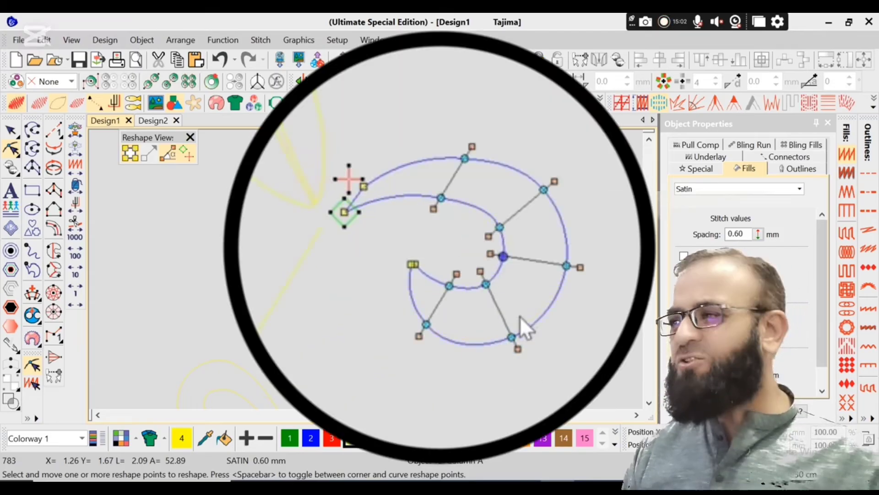
key(Escape)
Digitize a three-point run stitch with 2.50 mm length from the tendril's base up the branch toward the next sketched leaf.
key(t)
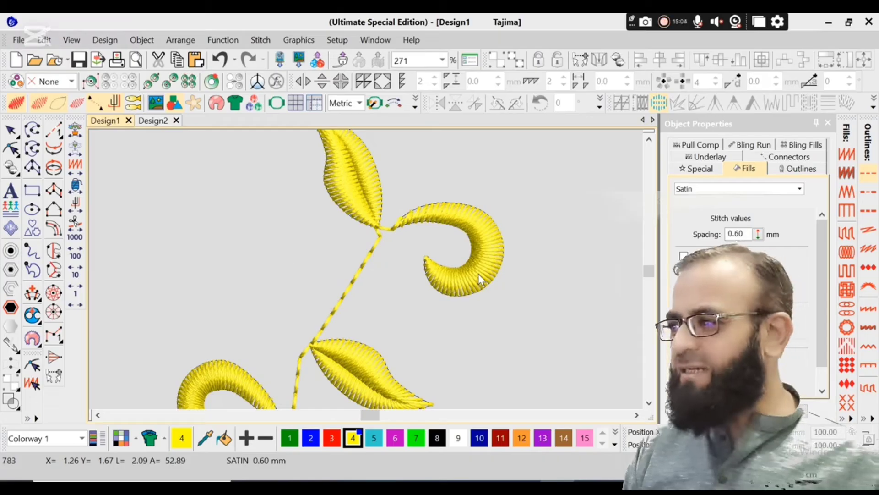
key(d)
scroll(495, 266, up, 1)
scroll(497, 275, up, 1)
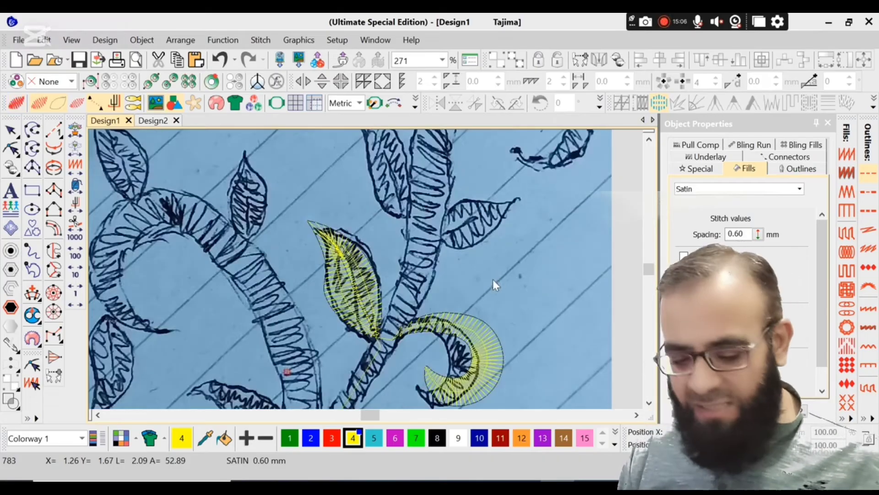
key(r)
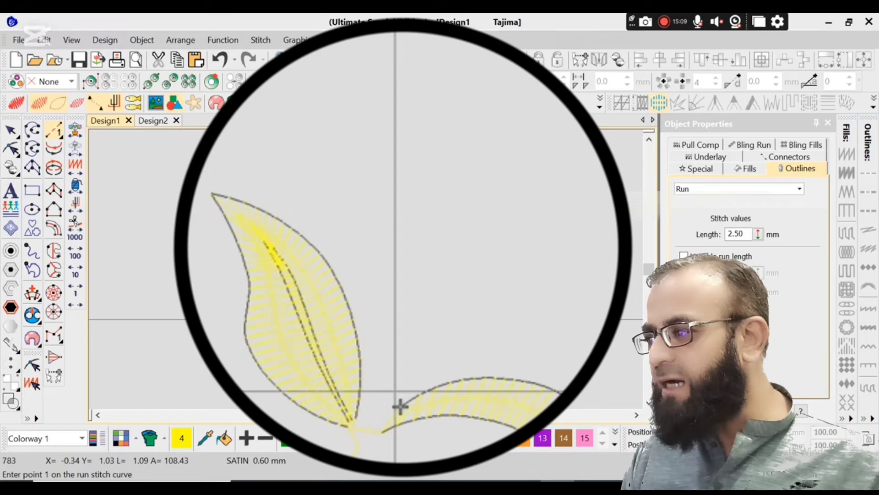
click(402, 326)
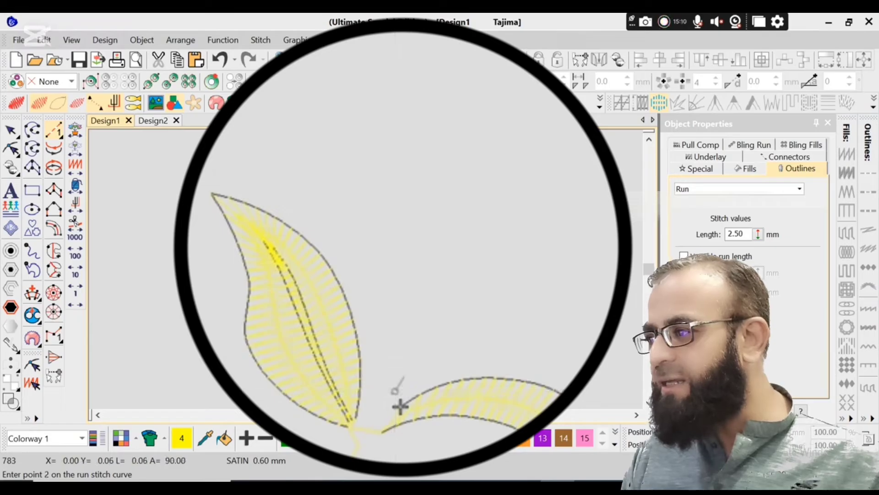
right_click(425, 308)
click(443, 216)
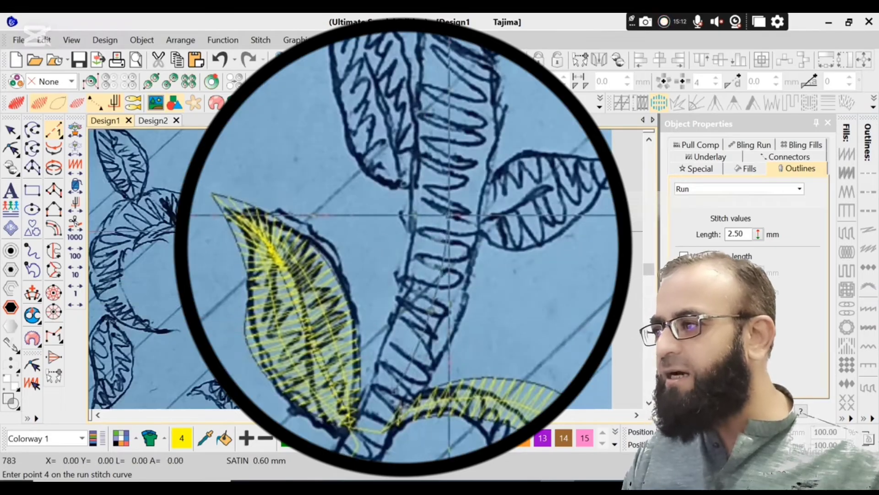
key(d)
key(Return)
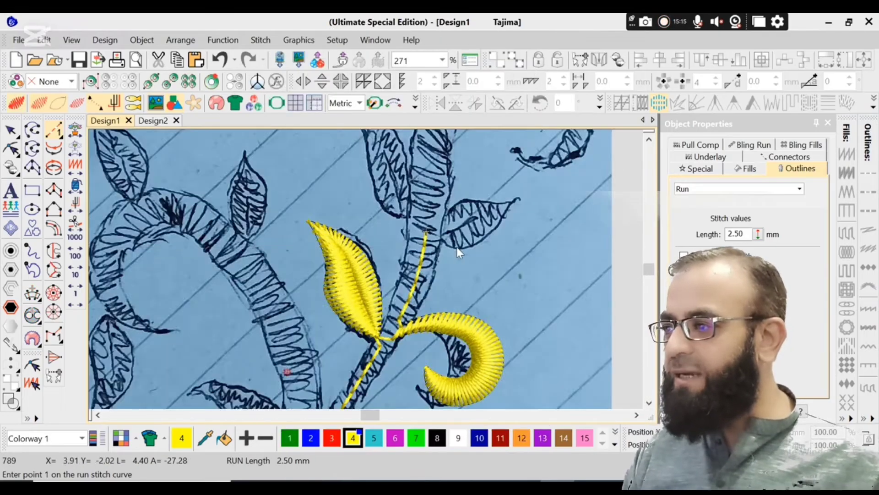
Duplicate the upper leaf onto the sketched leaf right of the branch, mirror it horizontally and rotate it clockwise.
key(Escape)
click(356, 277)
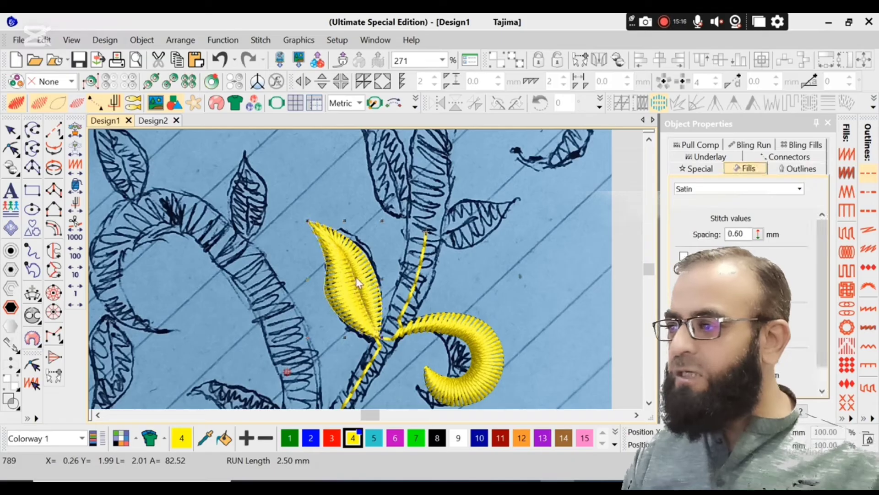
drag(396, 278, 503, 248)
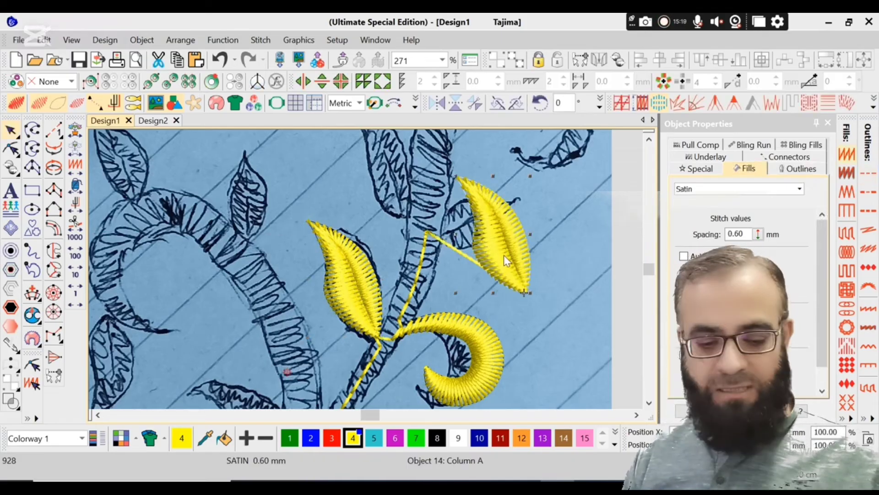
key(x)
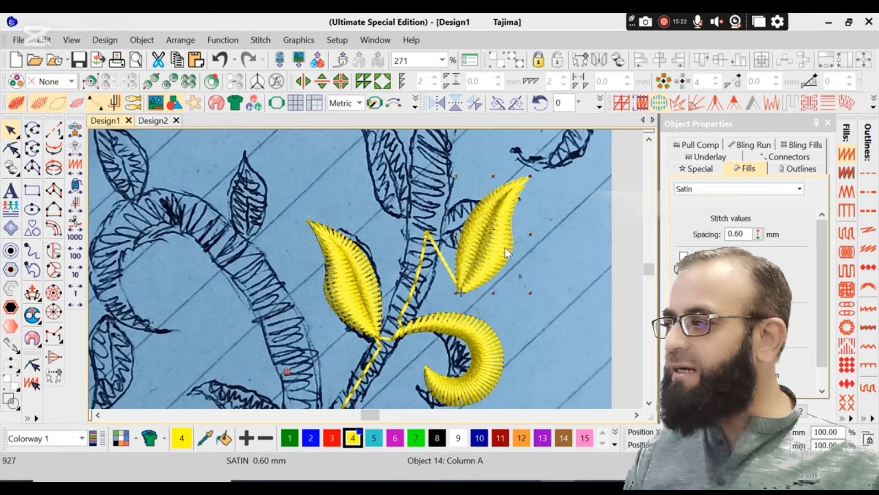
click(505, 247)
drag(530, 176, 542, 214)
drag(610, 200, 588, 250)
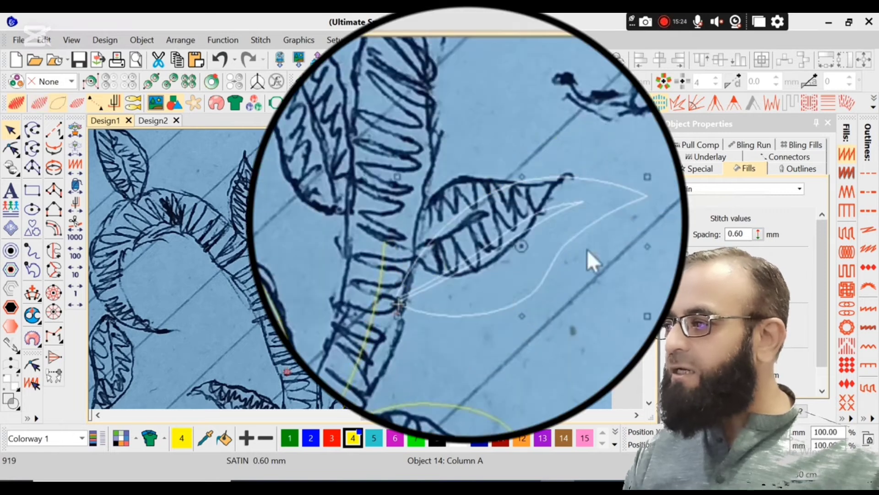
drag(493, 288, 512, 260)
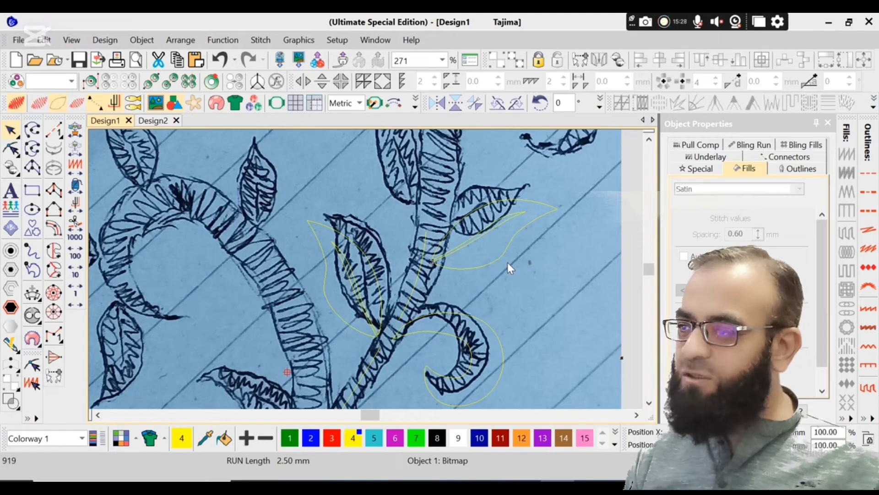
key(minus)
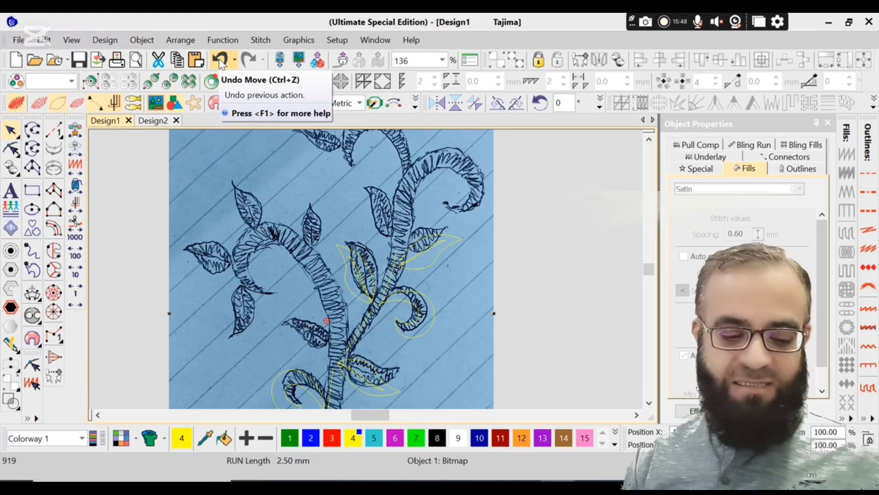
key(ctrl+z)
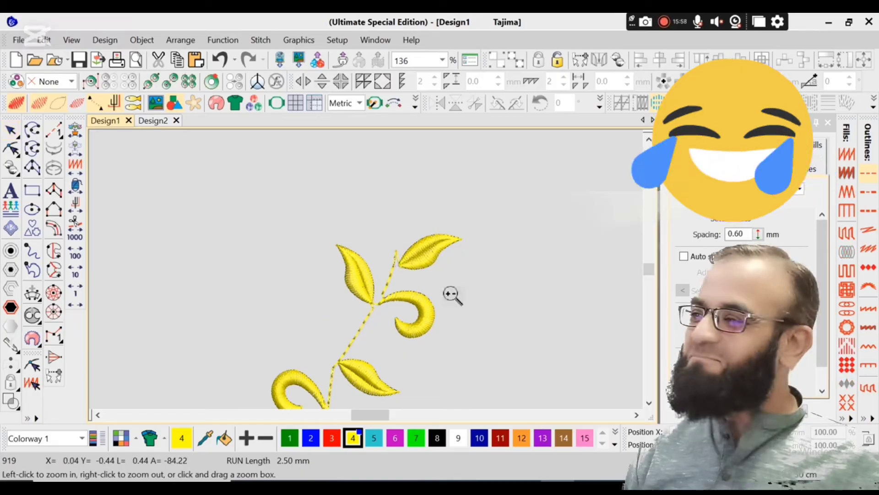
Reshape the newest branch run by moving its upper end point down beside the duplicated leaf's base.
drag(300, 202, 466, 313)
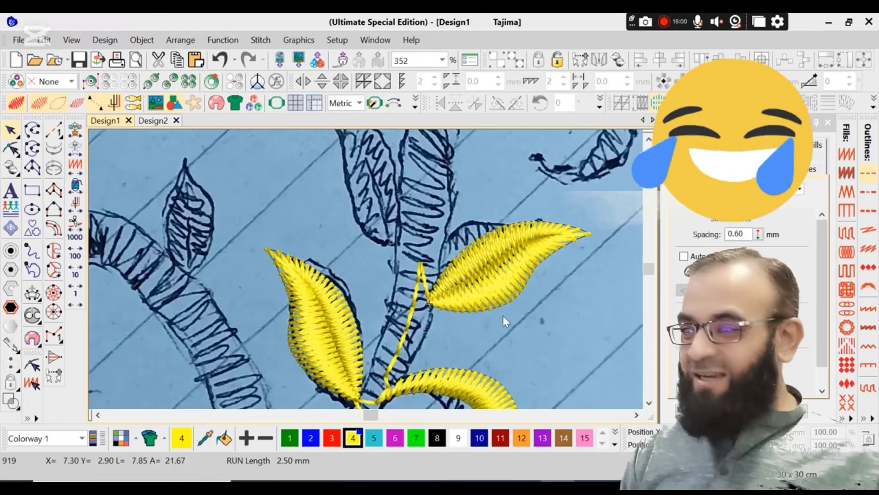
key(h)
click(421, 297)
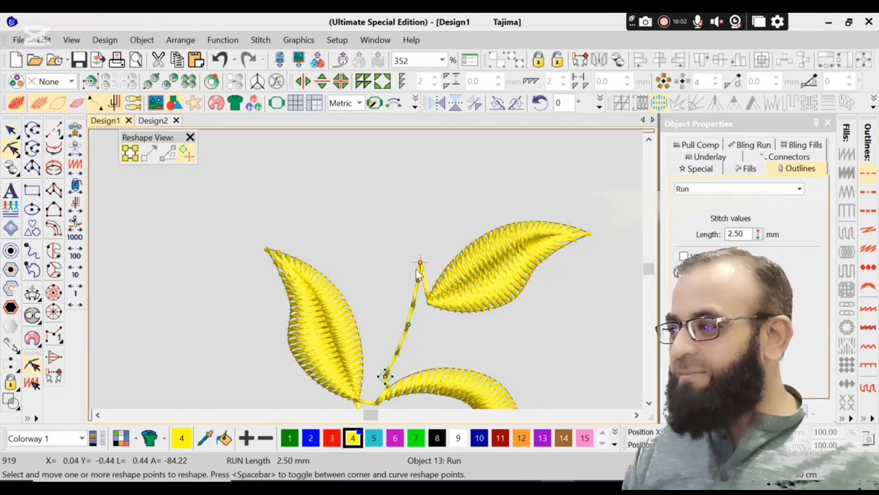
drag(410, 291, 417, 300)
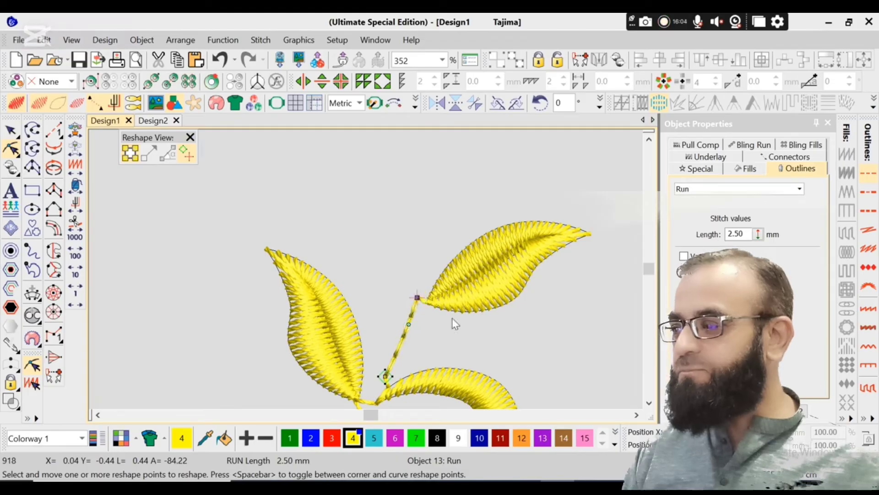
key(Escape)
key(shift+z)
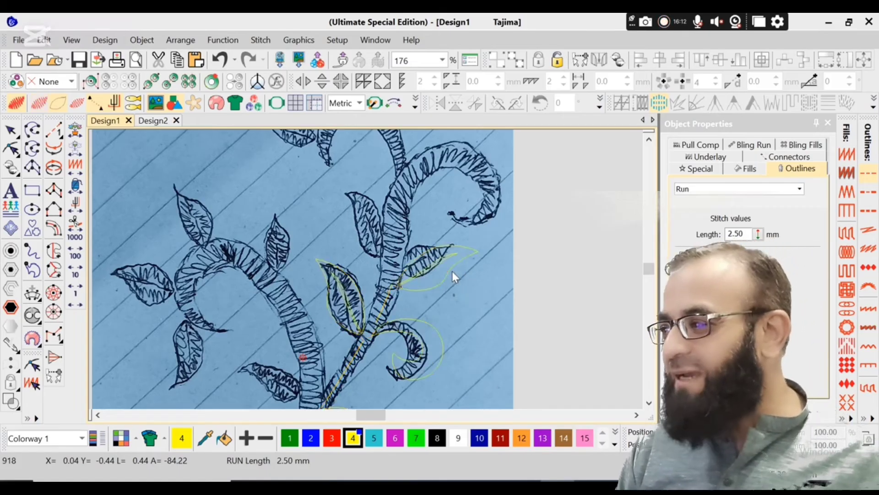
Scale the duplicated leaf down to about 87% and move it up over the sketched leaf, with its base on the branch.
click(434, 266)
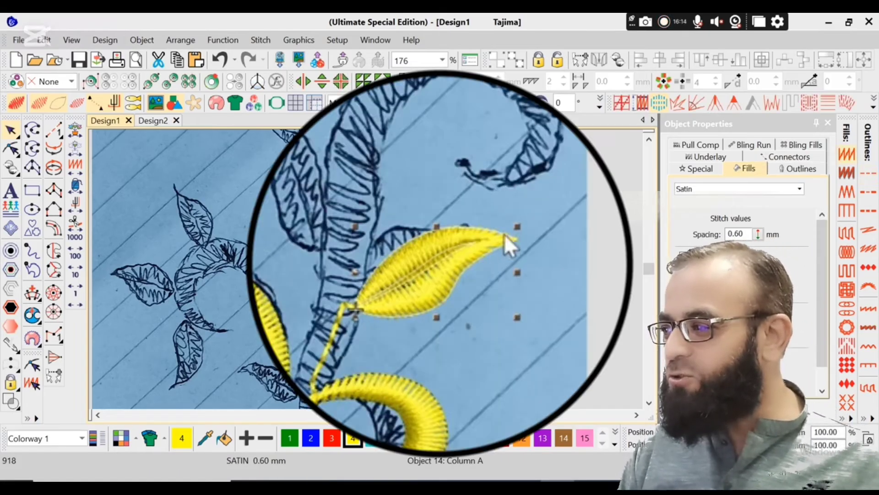
drag(478, 245, 501, 239)
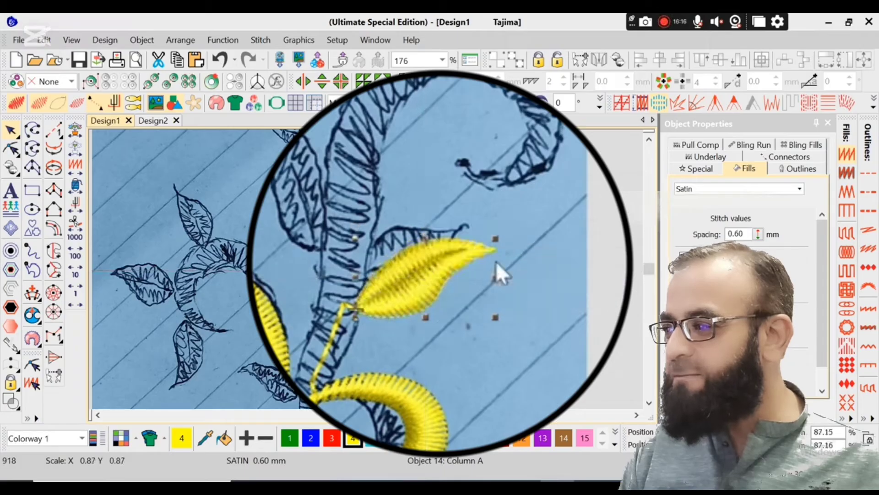
drag(408, 306, 396, 277)
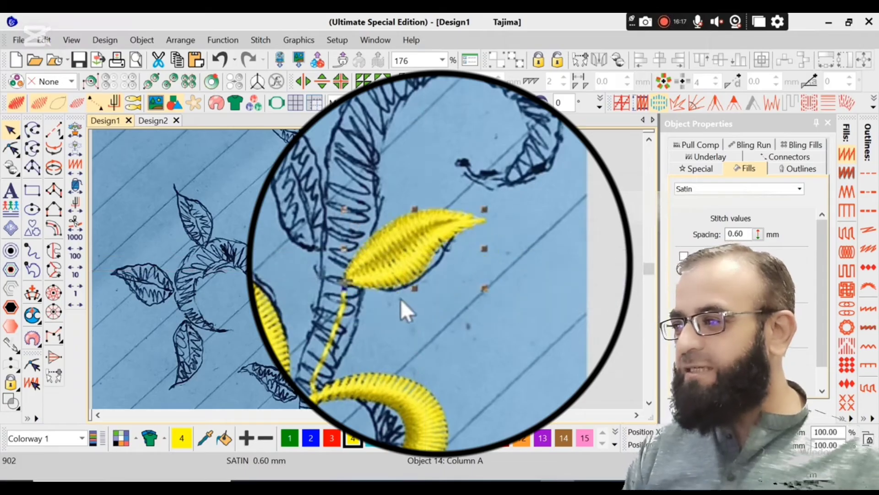
click(433, 288)
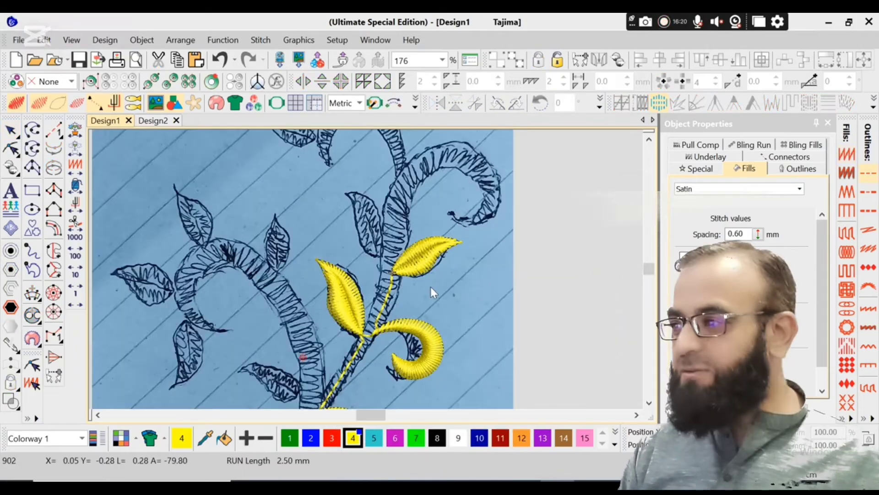
key(b)
drag(265, 340, 518, 151)
key(d)
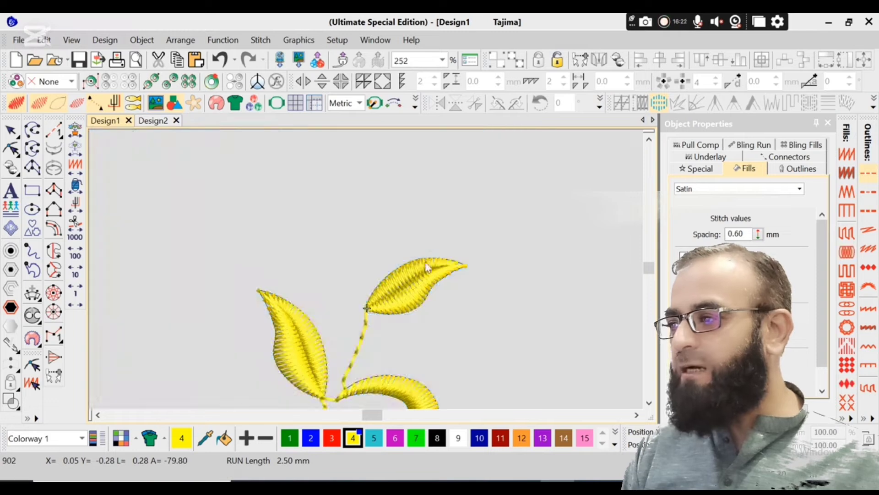
Measure the distance from the right-hand leaf's base to the base of the sketched leaf across the branch.
key(d)
key(d)
key(t)
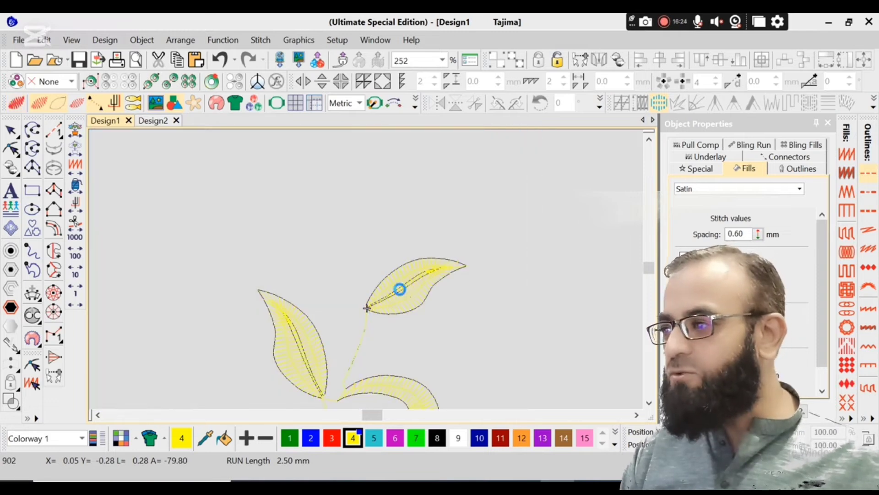
key(d)
key(m)
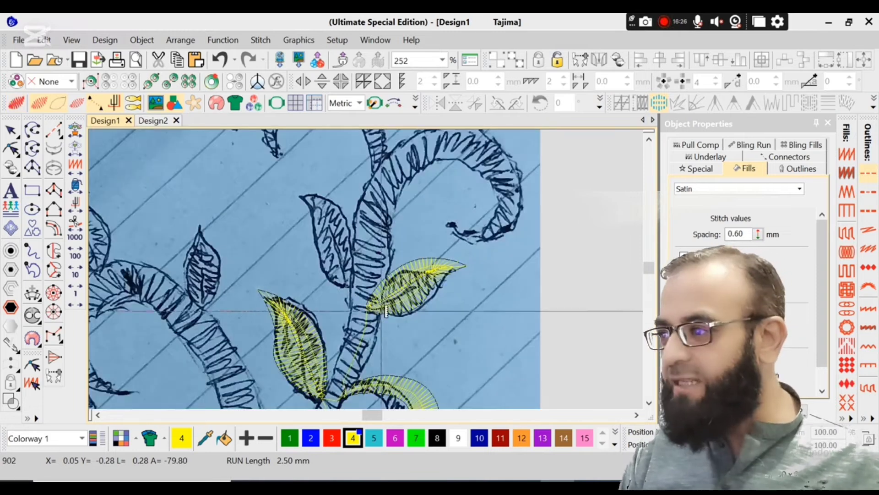
click(369, 305)
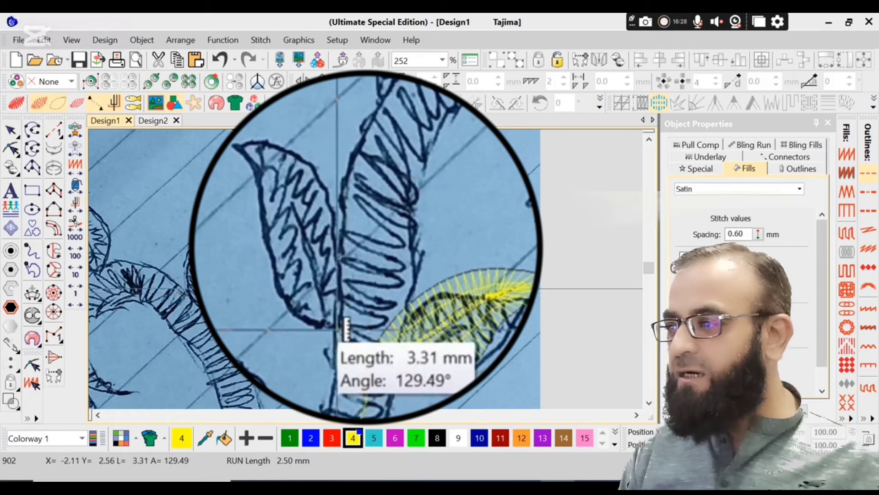
key(Escape)
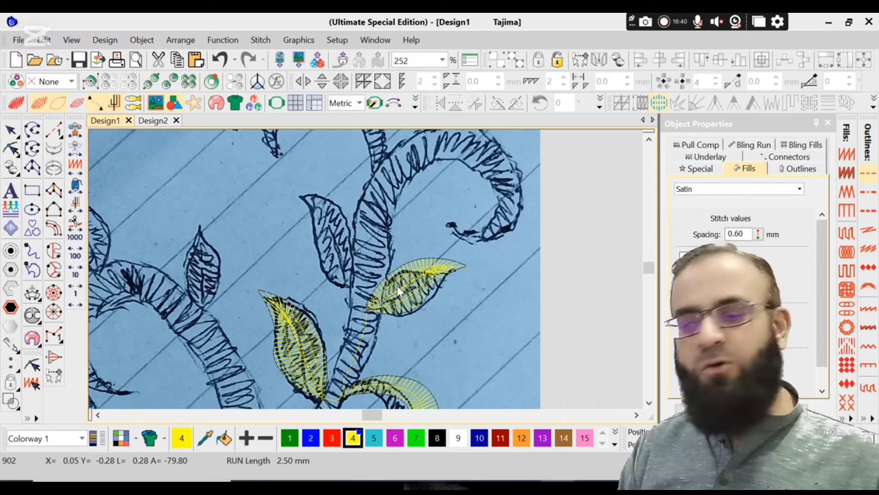
Duplicate the newest satin leaf onto the sketched leaf across the branch and mirror the copy horizontally.
click(417, 290)
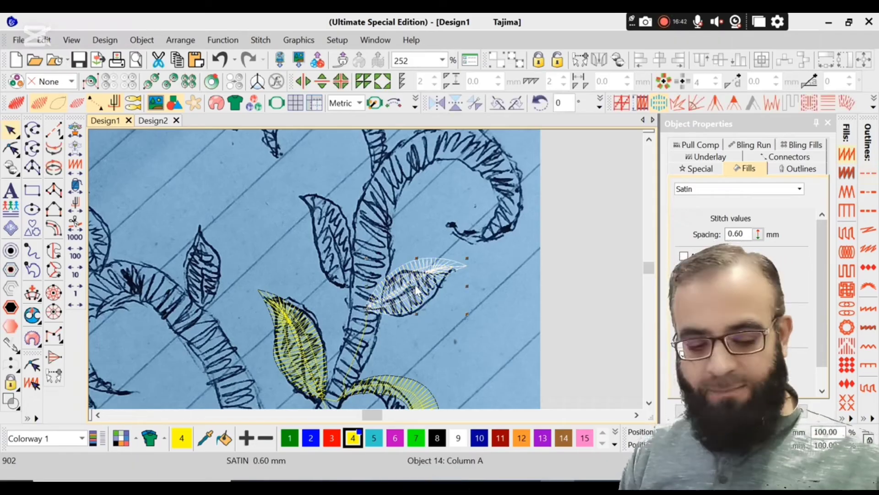
key(d)
drag(402, 276, 320, 225)
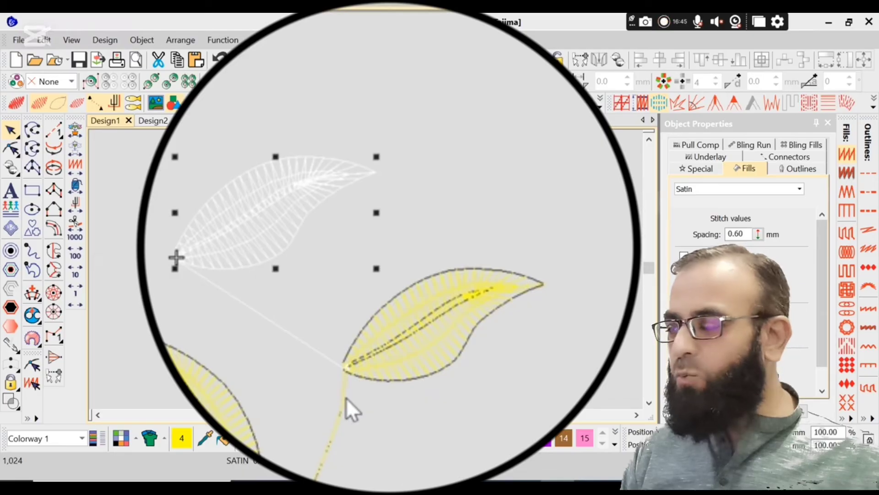
key(x)
key(d)
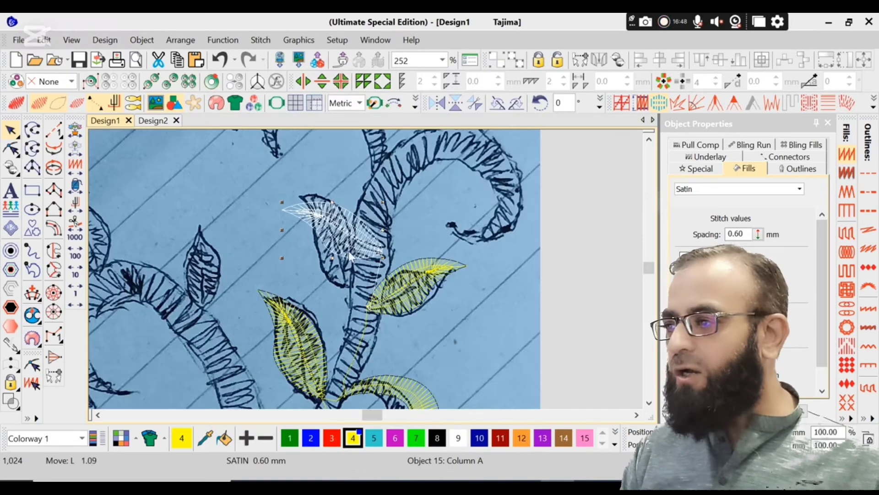
Rotate the mirrored leaf about 31° clockwise and fit it over the sketched leaf, with its base beside the branch.
drag(348, 251, 345, 298)
key(d)
key(d)
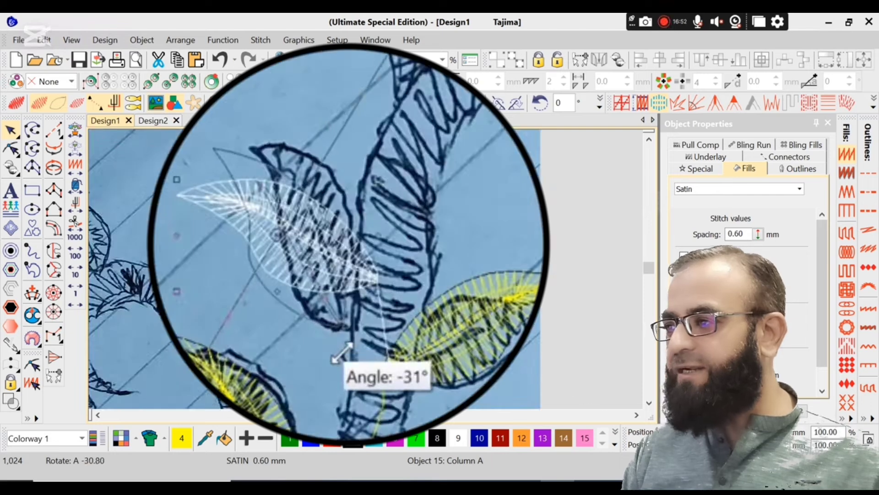
drag(342, 353, 338, 355)
drag(324, 307, 342, 311)
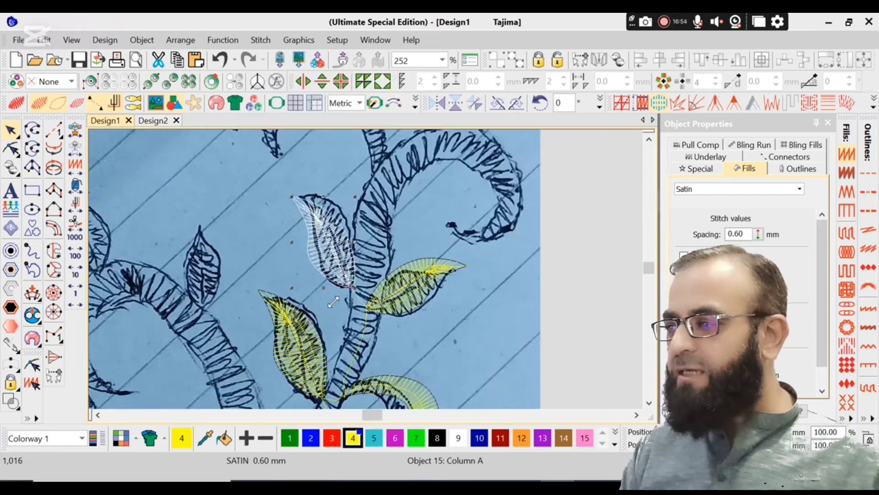
Inspect the connection between the two upper leaves in the stitch view and measure the gap between their bases.
key(Escape)
key(d)
key(t)
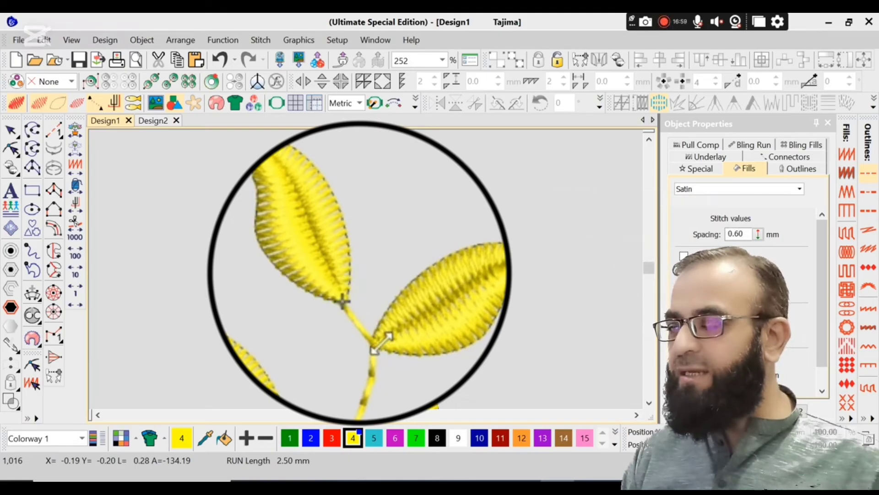
key(m)
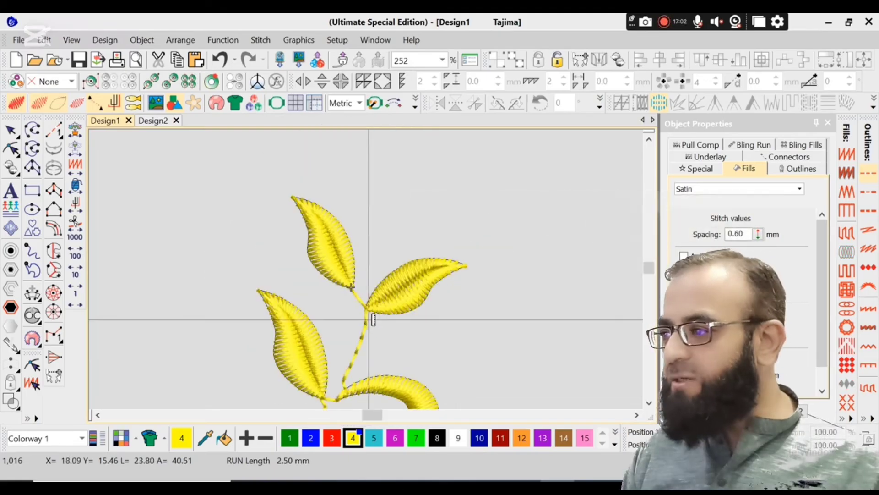
click(369, 307)
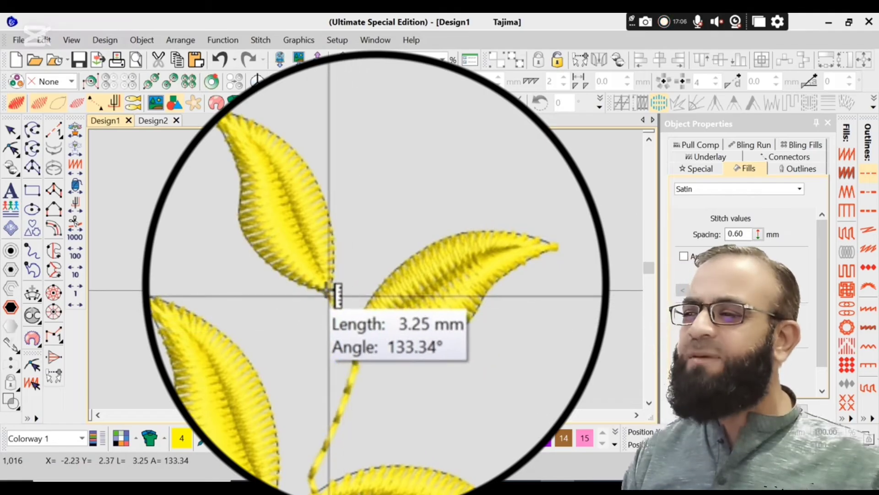
key(Escape)
Digitize a curved run stitch with 2.50 mm length from between the two leaf bases up the branch toward the large tendril's fork.
key(d)
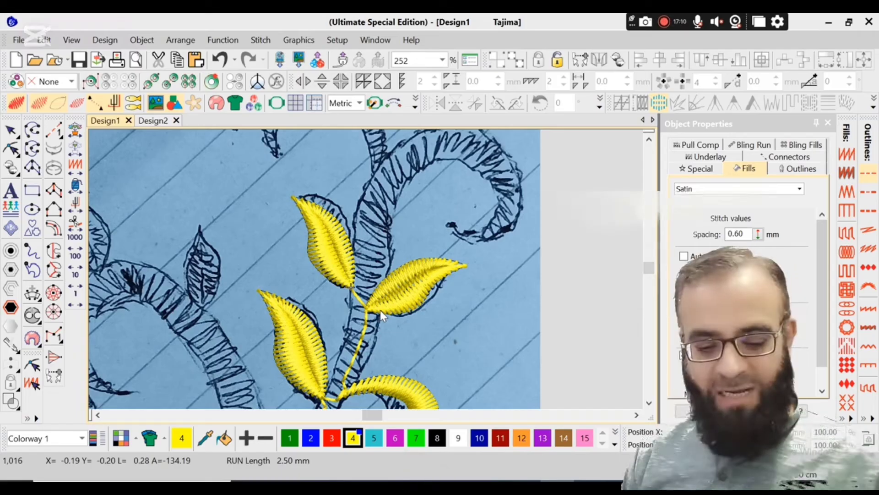
key(t)
scroll(435, 293, up, 1)
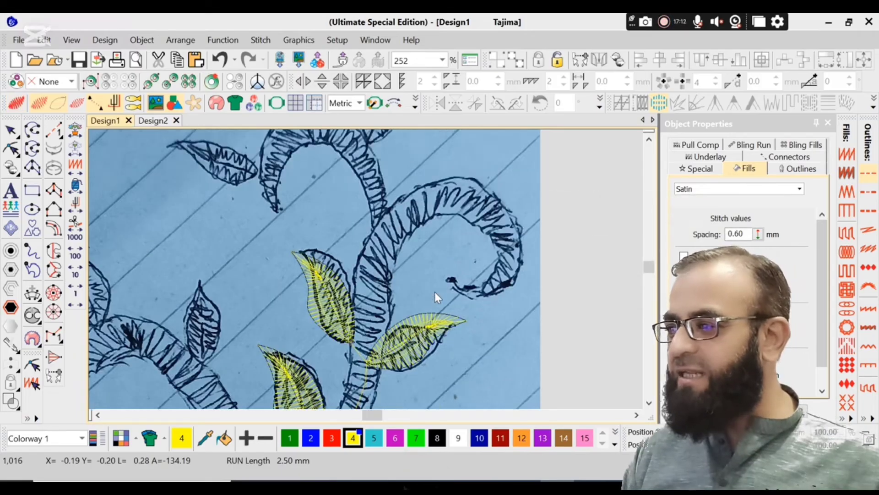
key(shift+z)
key(b)
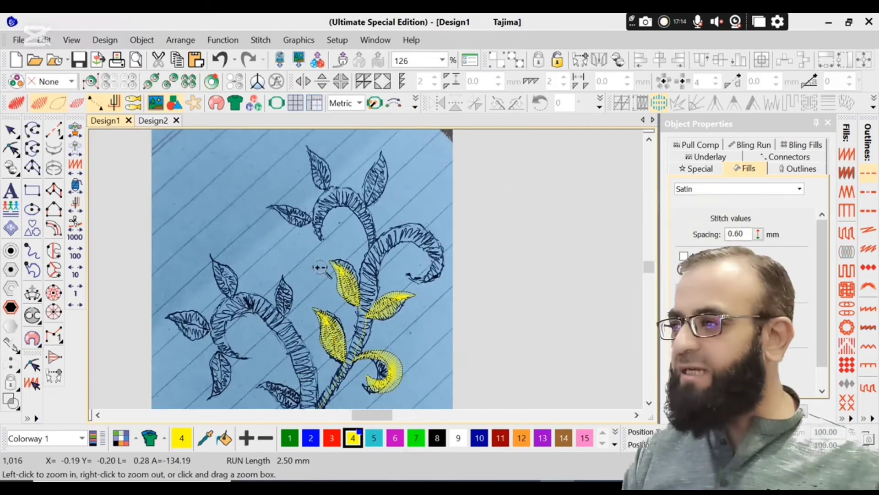
drag(410, 313, 428, 330)
key(d)
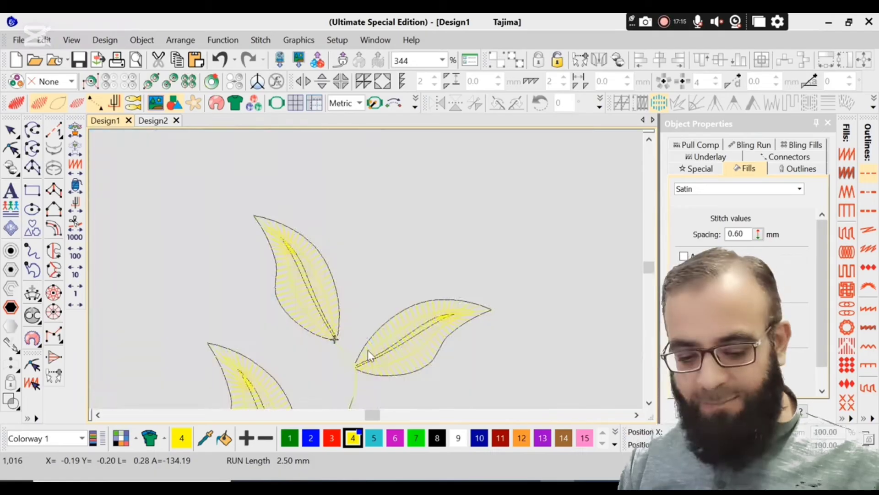
key(space)
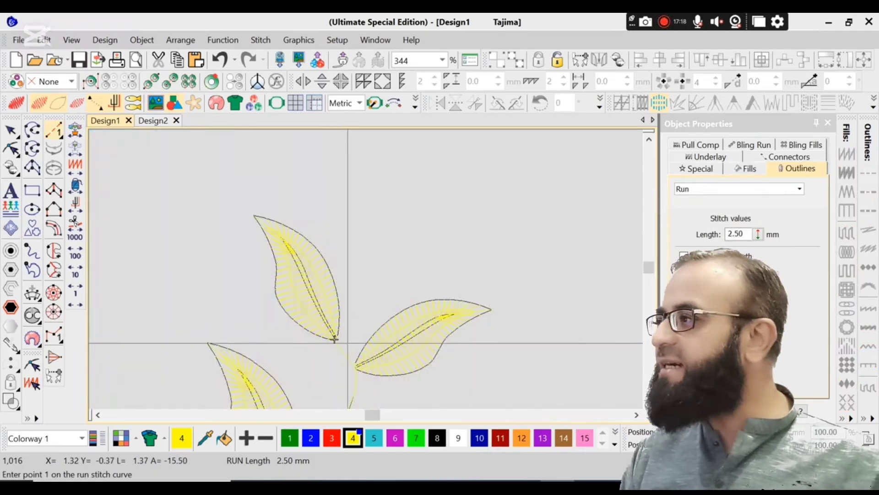
key(d)
click(357, 348)
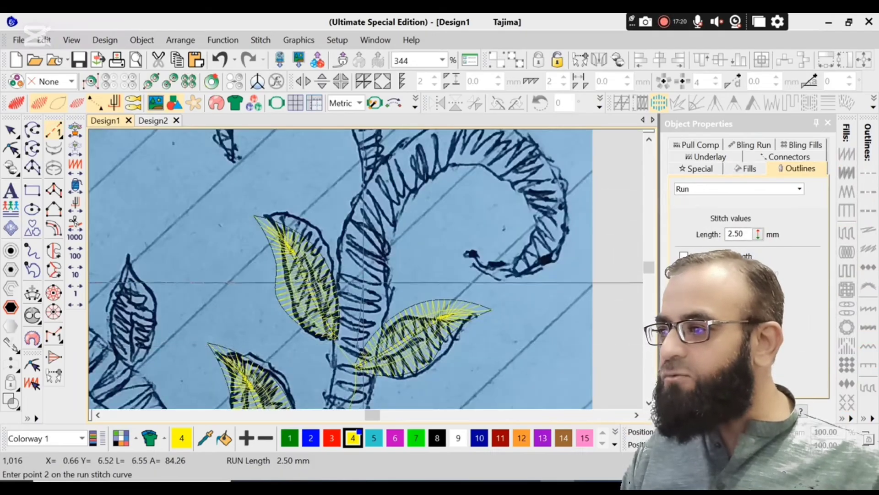
right_click(363, 270)
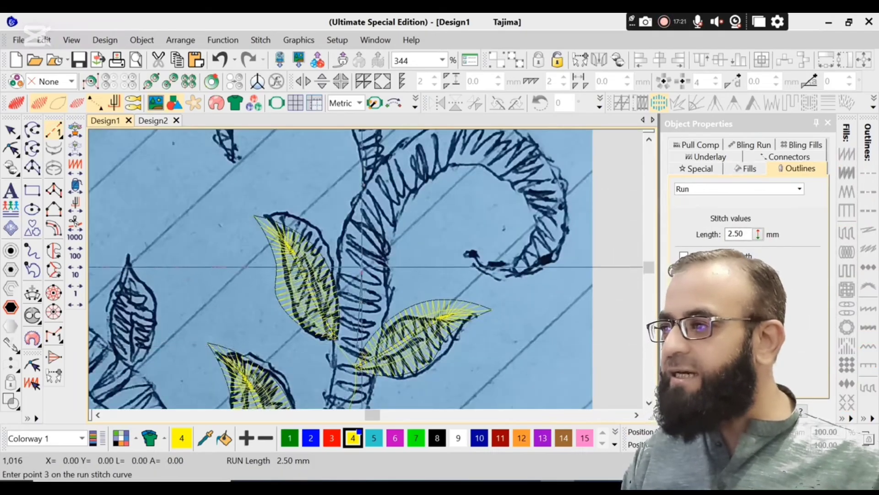
right_click(379, 200)
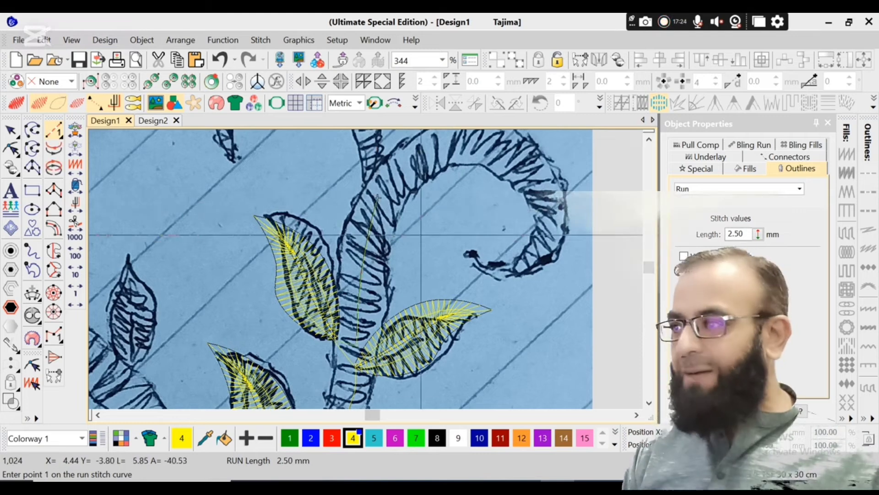
key(Return)
key(shift+z)
key(Escape)
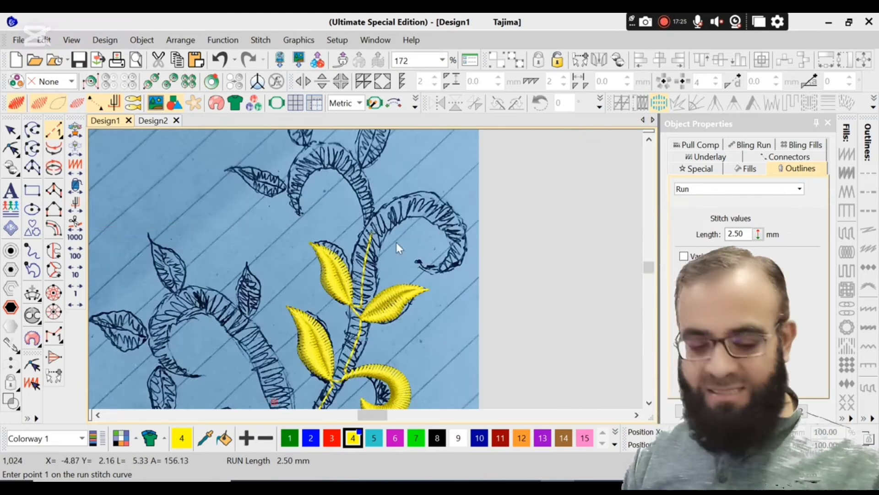
Digitize a three-point run stitch with 2.50 mm length from the fork up the thin branch to the next sketched leaf's base.
key(b)
drag(252, 273, 433, 181)
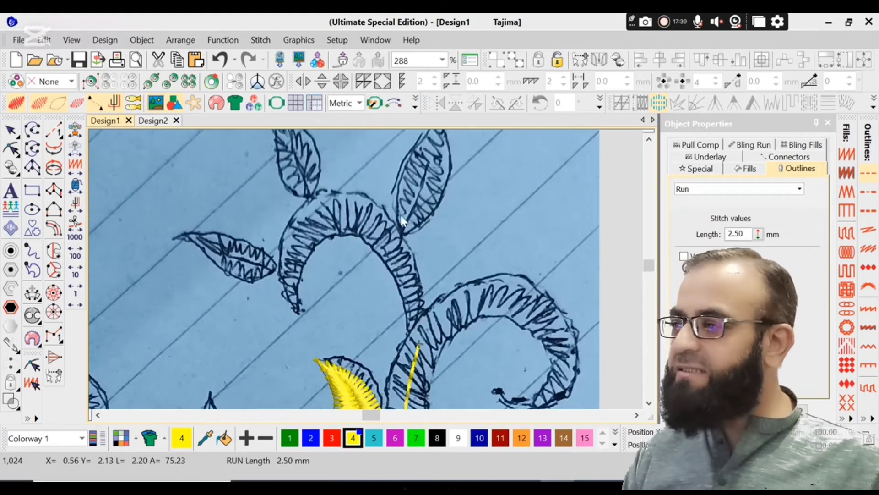
key(space)
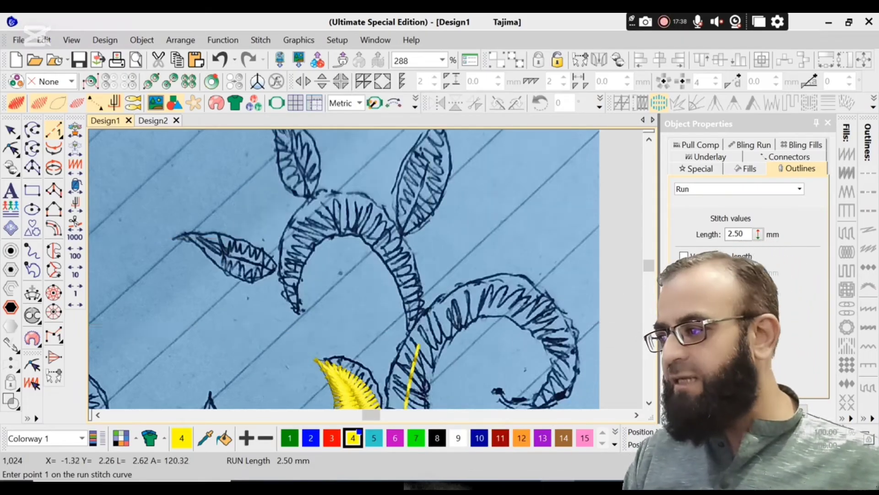
click(415, 326)
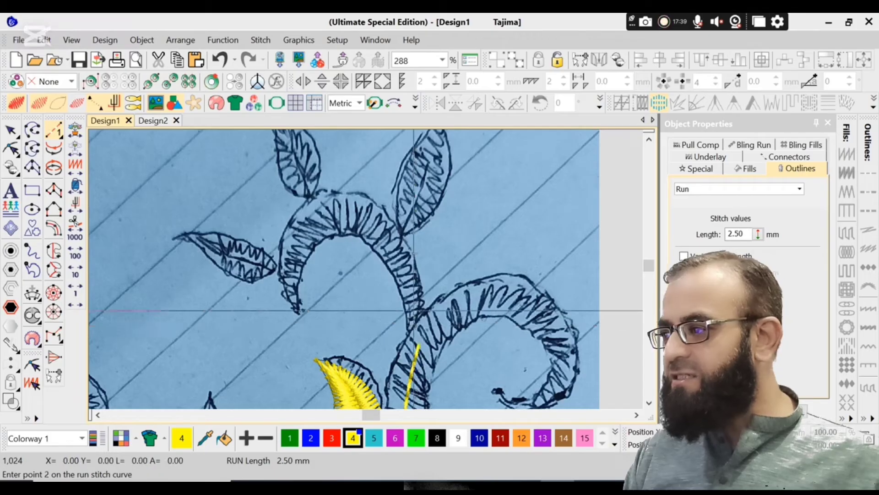
click(406, 280)
click(381, 251)
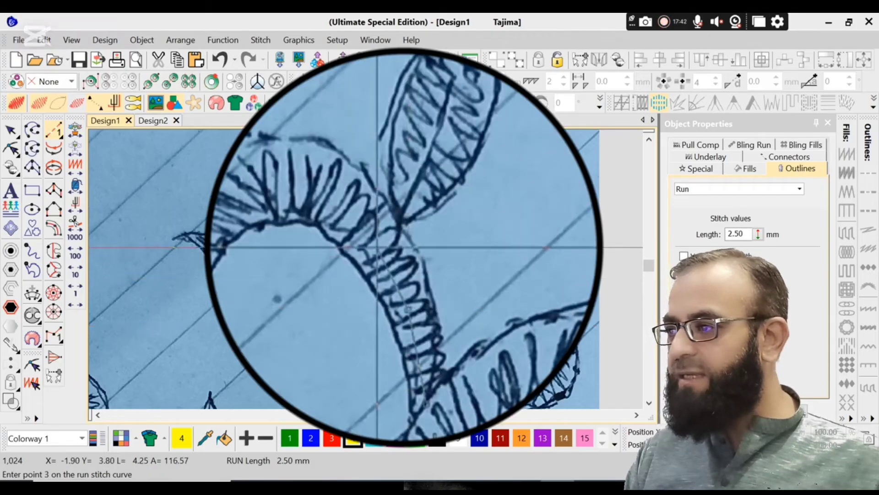
key(Return)
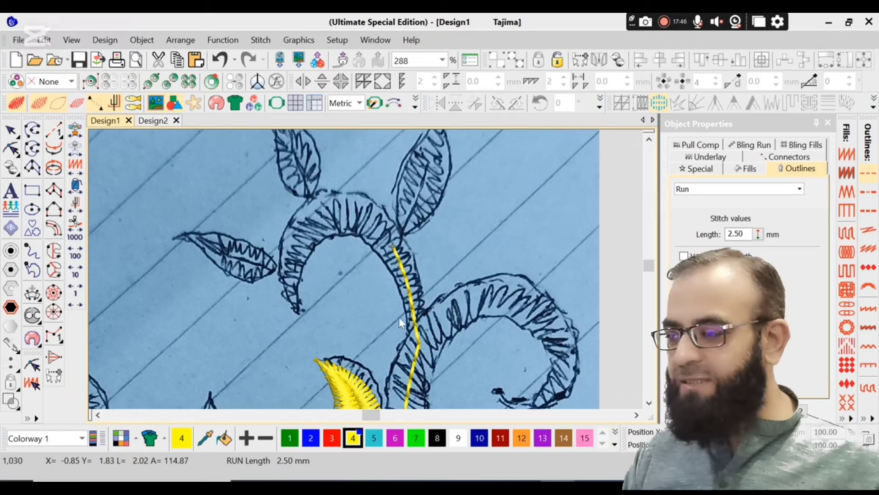
Duplicate the satin leaf left of the branch onto the sketched leaf right of the topmost arch.
scroll(379, 348, down, 1)
click(367, 331)
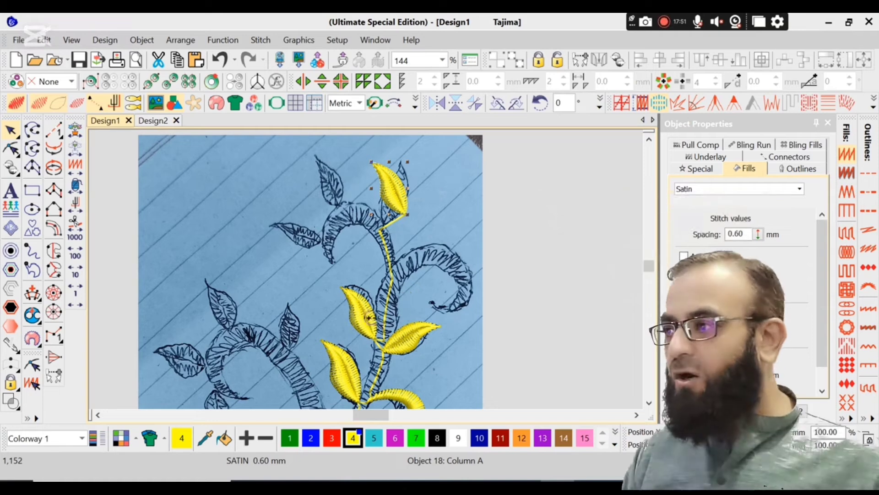
key(b)
drag(361, 321, 438, 130)
key(t)
key(d)
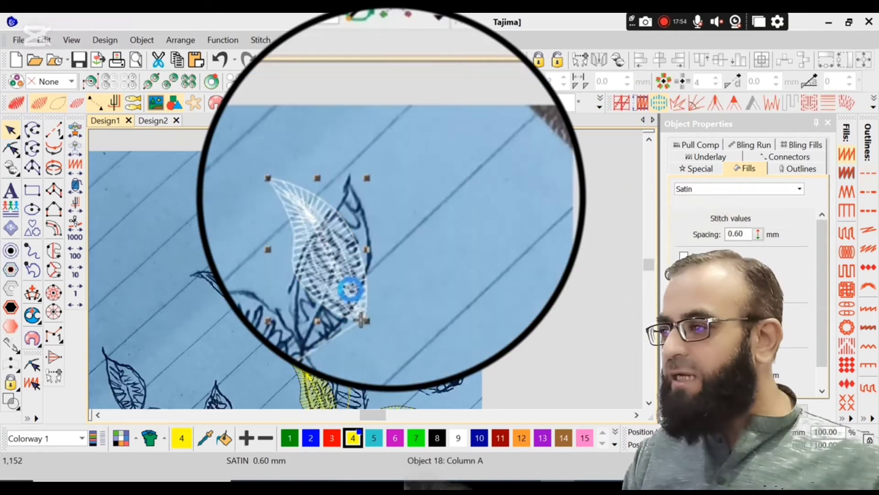
Rotate the copied leaf clockwise to match the upright sketched leaf and place its base on the branch.
click(332, 249)
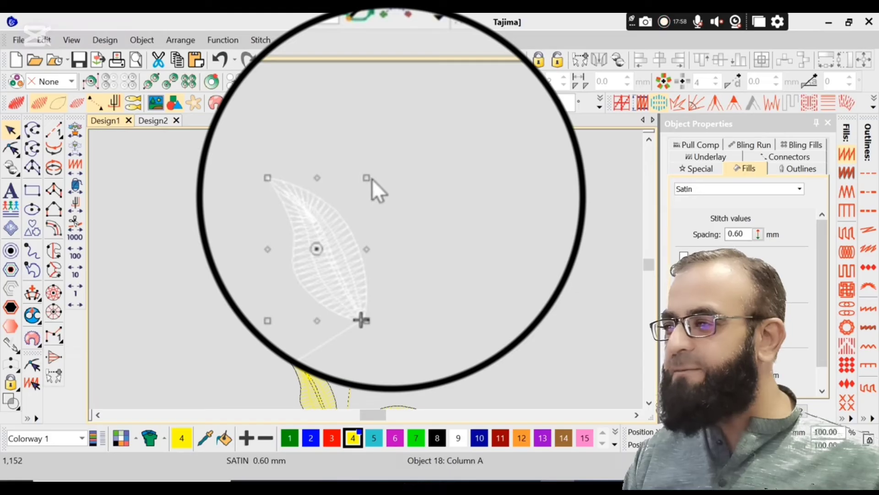
drag(366, 178, 406, 234)
drag(356, 222, 358, 232)
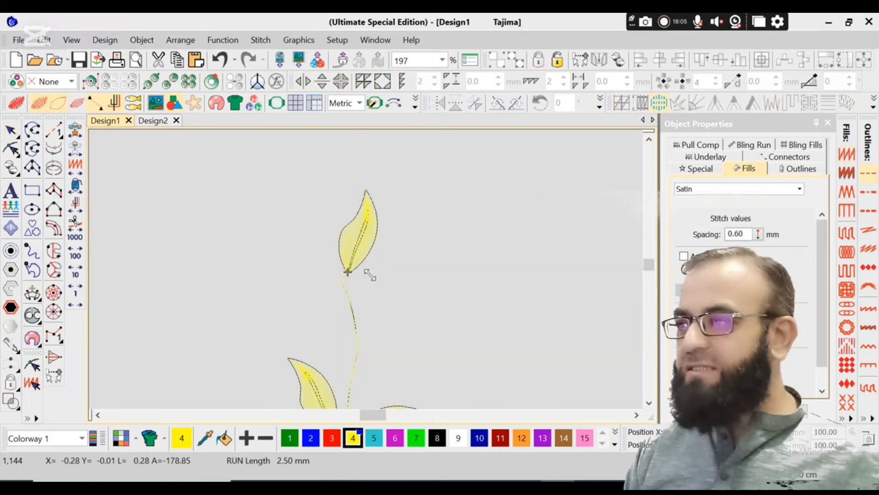
Digitize a curved run stitch with 2.50 mm length from below the newest leaf's base over the arch toward the next sketched leaf.
key(b)
drag(452, 330, 452, 330)
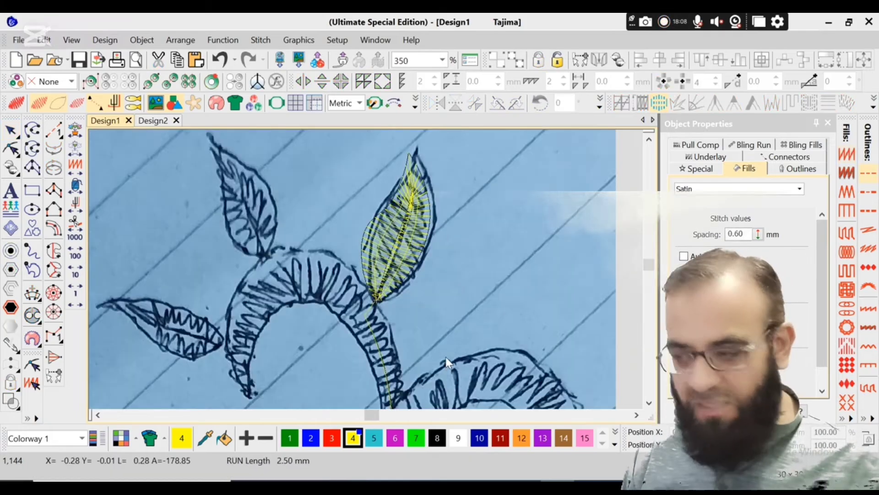
key(space)
key(d)
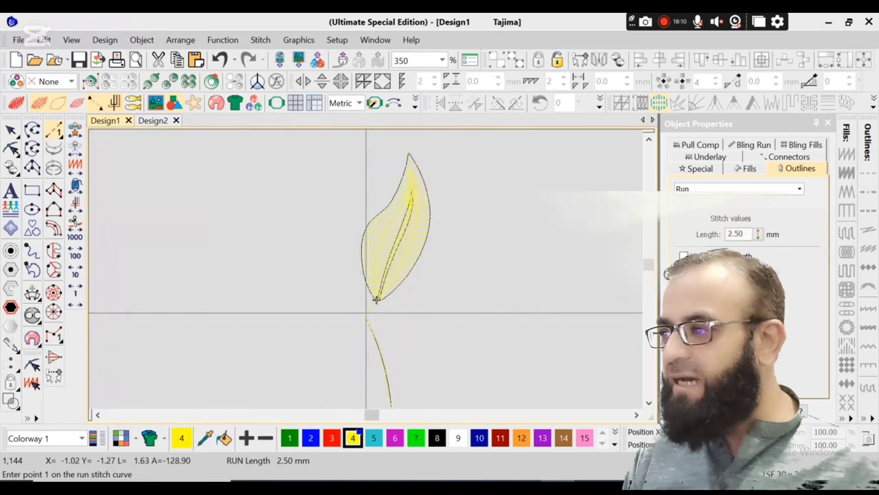
right_click(365, 313)
key(d)
right_click(346, 285)
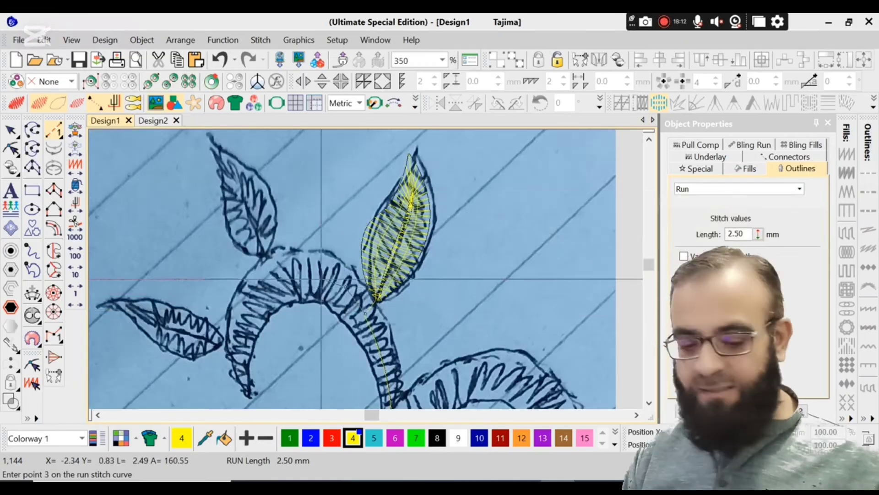
key(t)
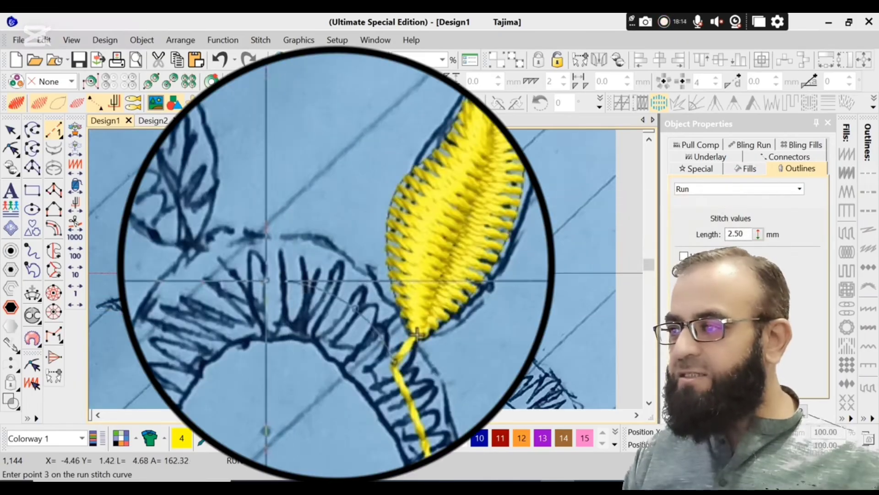
right_click(265, 280)
right_click(281, 280)
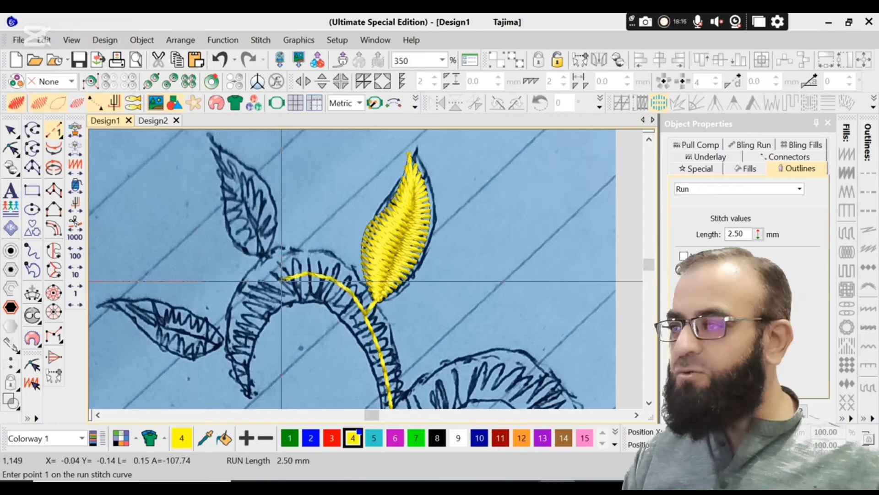
Duplicate the satin leaf onto the sketched leaf left of the topmost arch, rotate it counterclockwise to match, and place its base at the run stitch.
key(Escape)
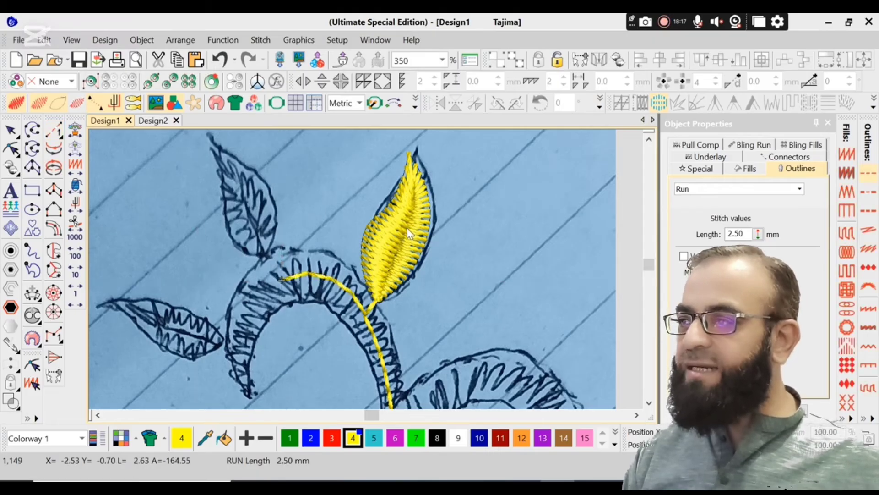
click(405, 228)
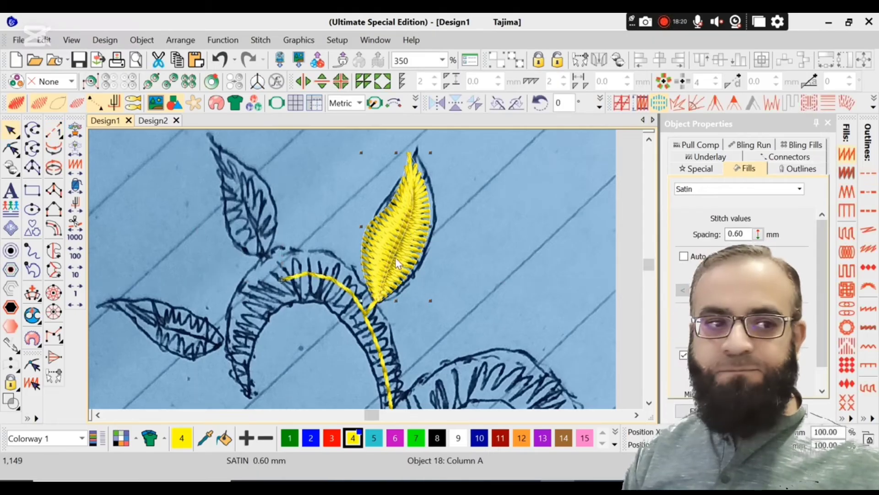
drag(400, 238, 236, 197)
key(d)
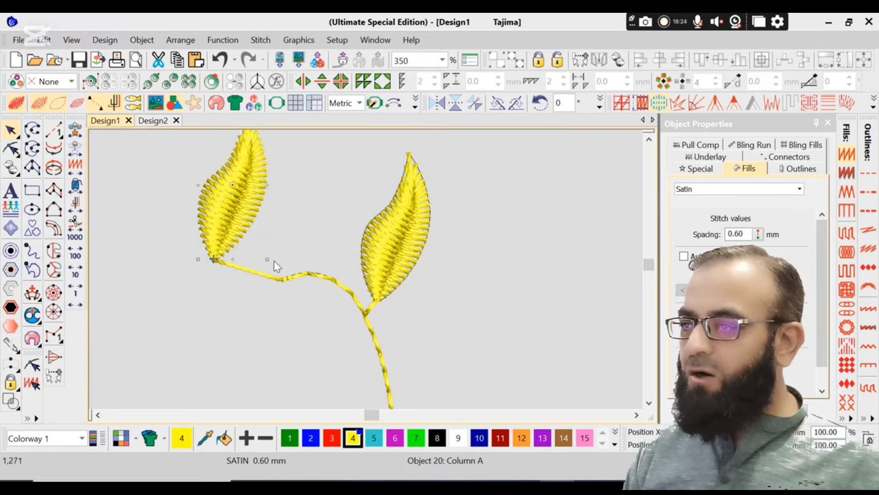
drag(267, 259, 326, 232)
key(d)
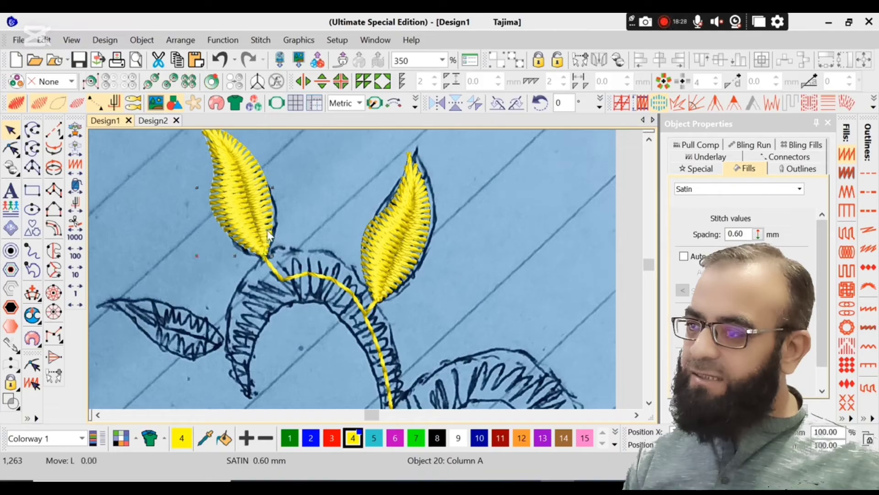
key(Escape)
Digitize a curved three-point run stitch with 2.50 mm length from the newest leaf's branch down the arch's outer end to the last sketched leaf's base.
key(shift+z)
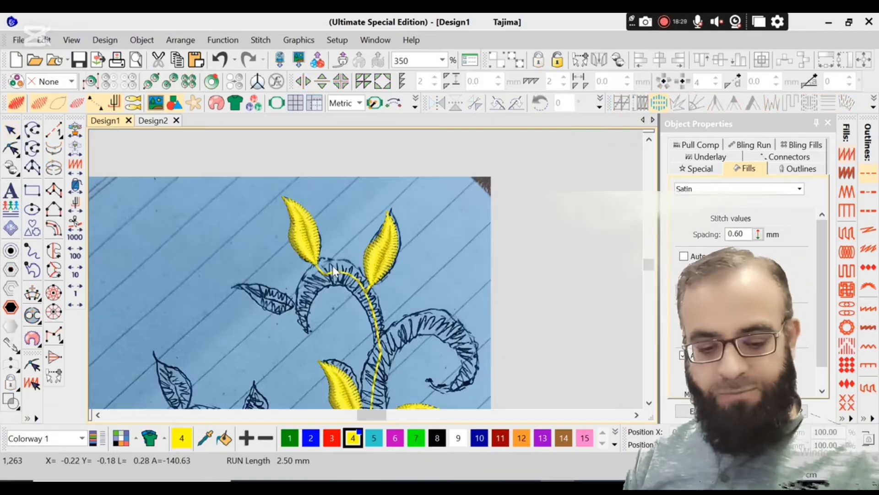
key(z)
drag(219, 228, 429, 346)
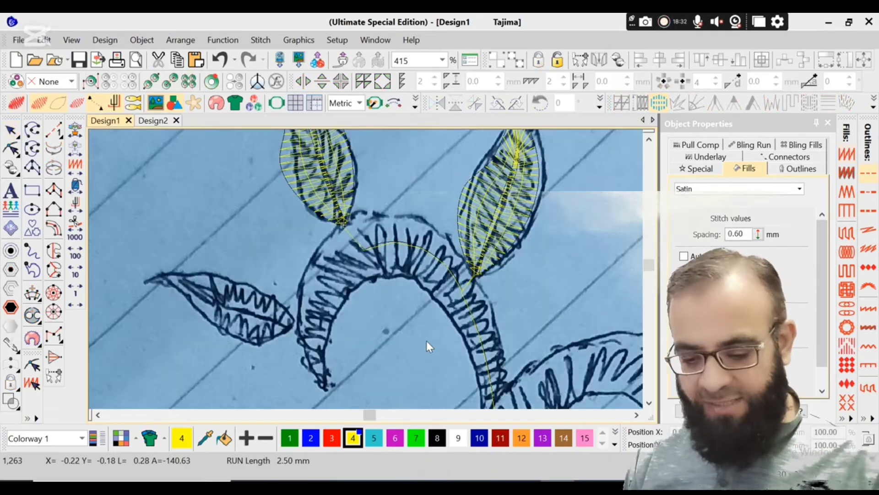
key(Return)
key(d)
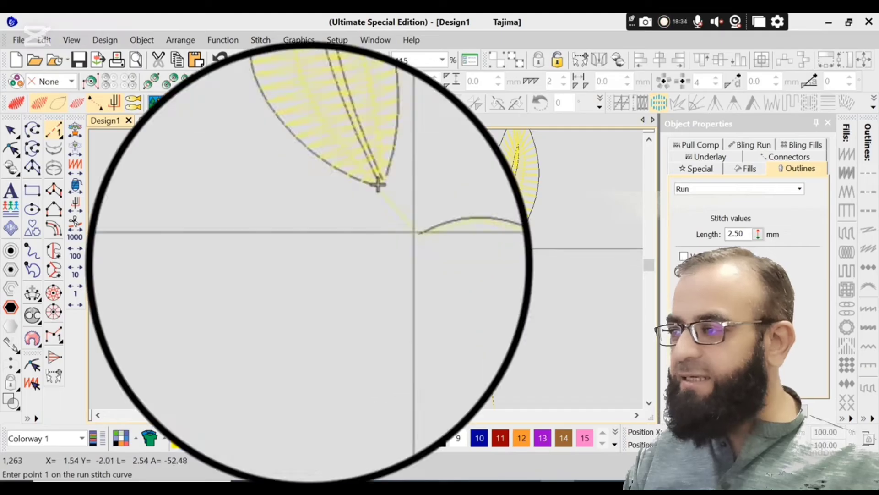
click(421, 228)
key(d)
right_click(358, 278)
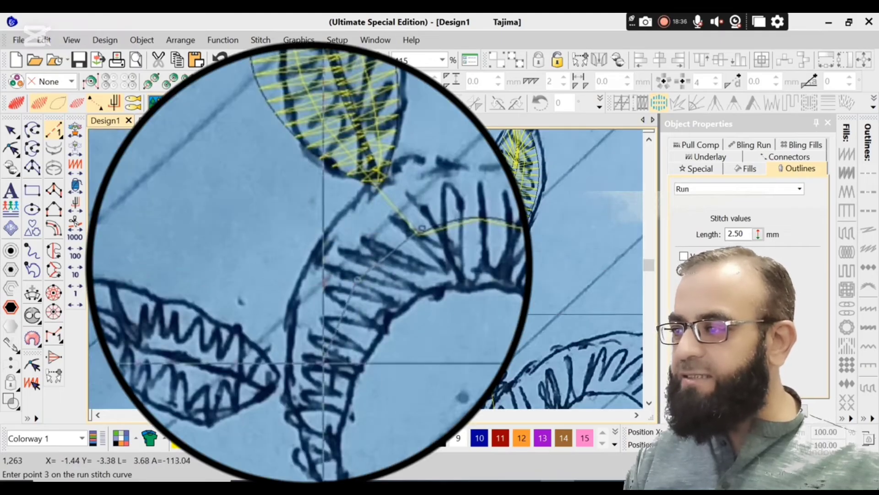
right_click(325, 384)
key(d)
key(Return)
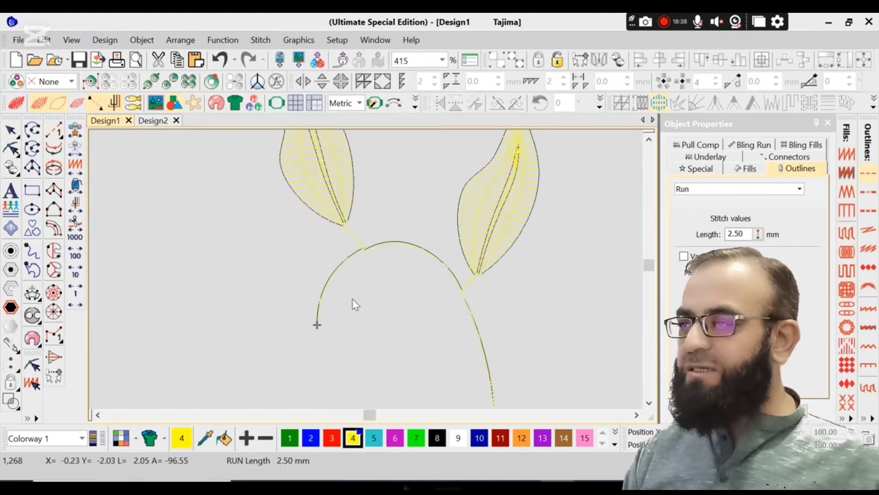
Duplicate the newest satin leaf onto the leftmost sketched leaf beside the arch and rotate it counterclockwise so its base meets the stem.
key(d)
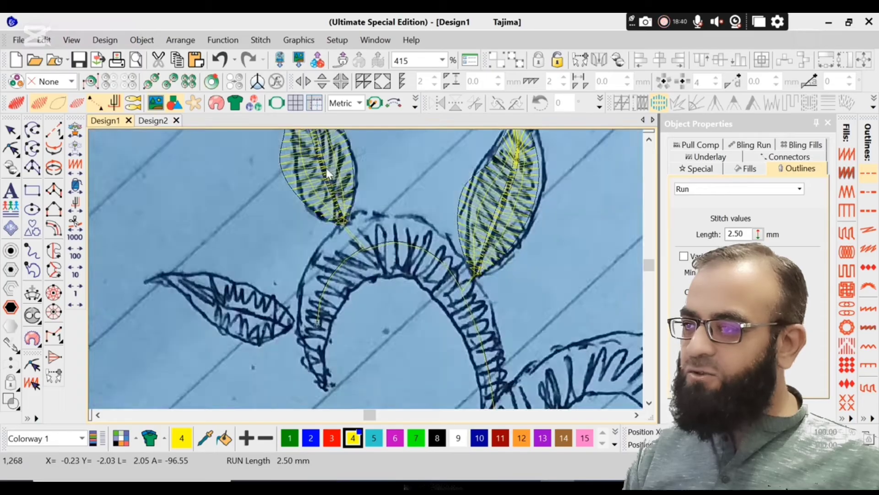
key(d)
drag(326, 170, 227, 330)
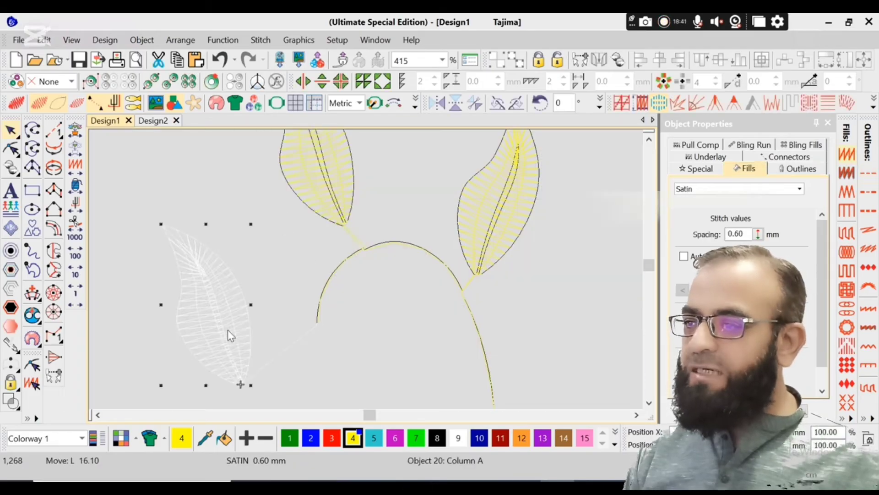
key(d)
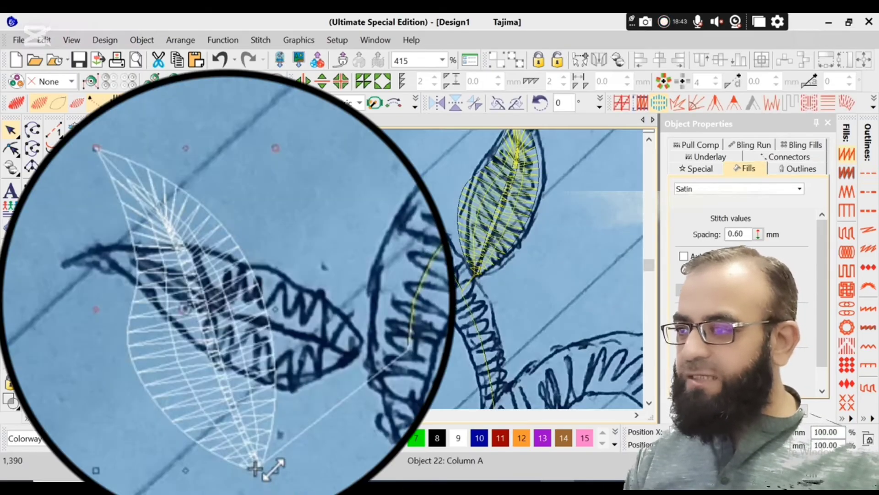
drag(255, 467, 301, 353)
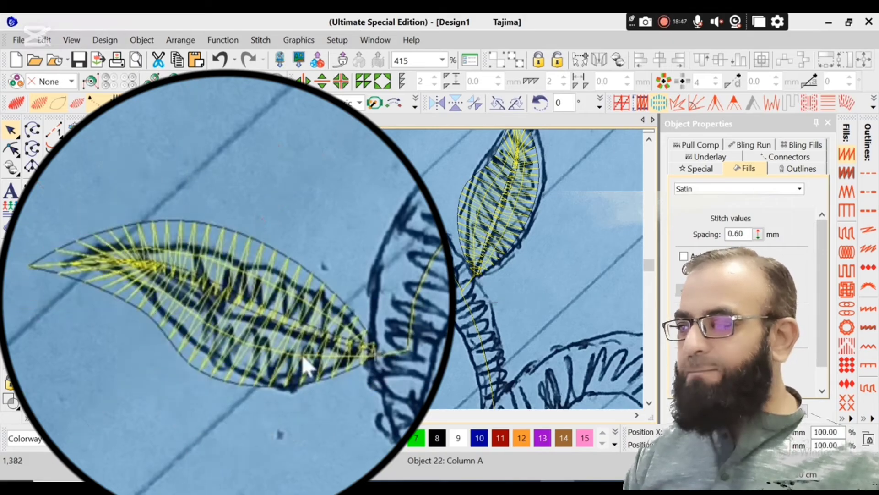
Step through the stitching sequence from the start of the design to its end to review the sewing order.
key(shift+z)
key(d)
key(shift+z)
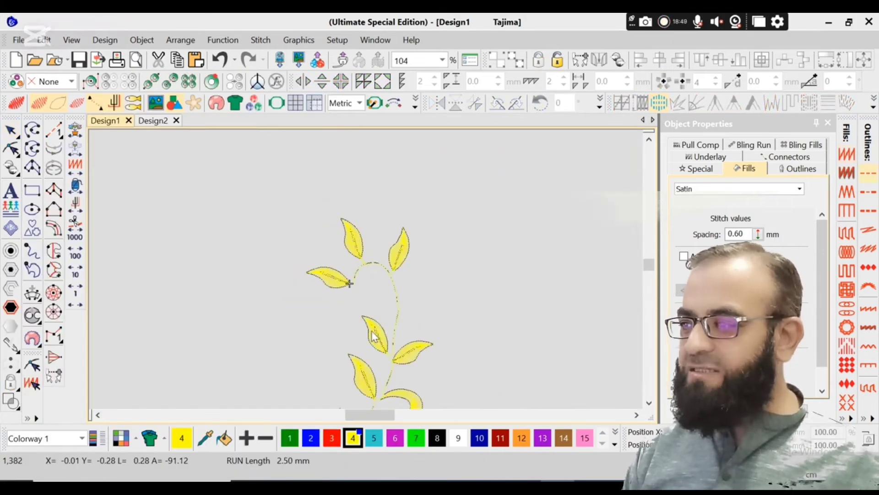
scroll(379, 332, down, 2)
key(0)
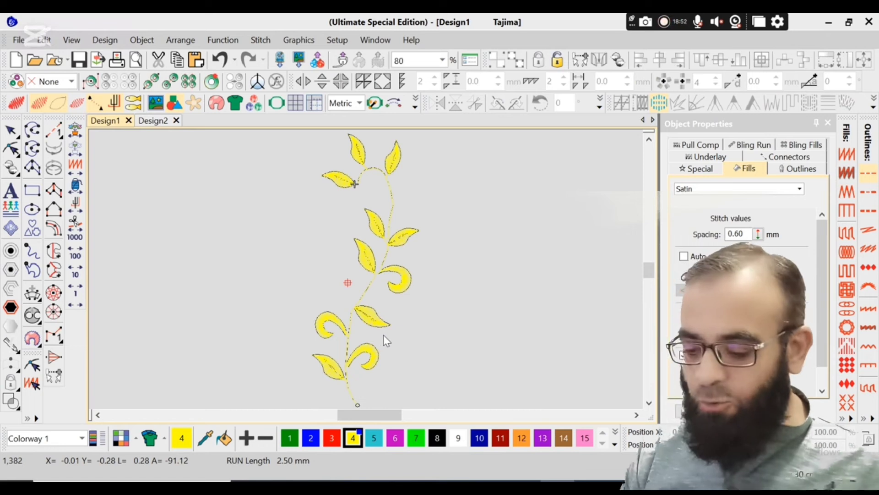
key(Home)
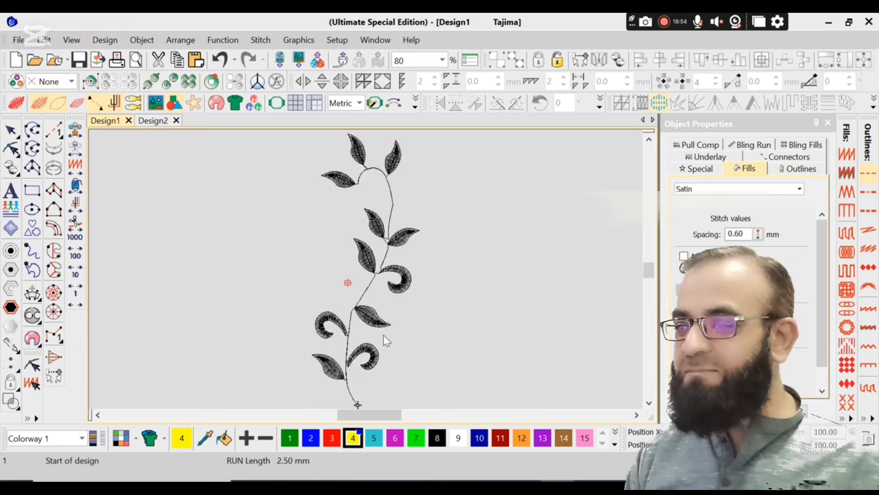
key(Right)
key(Right)
key(Right)
key(Right)
key(Right)
key(Right)
key(Right)
key(Right)
key(Right)
key(Right)
key(Right)
key(Right)
key(Right)
key(Right)
key(Right)
key(Right)
key(Right)
key(Right)
key(Right)
key(Right)
key(Right)
key(Right)
key(Right)
key(Right)
key(Down)
key(Down)
key(Down)
key(Down)
key(Down)
key(Down)
key(Down)
key(Down)
key(Down)
key(Down)
key(Down)
key(Down)
key(Down)
key(Down)
key(Down)
key(Down)
key(Down)
key(Down)
key(Down)
key(Down)
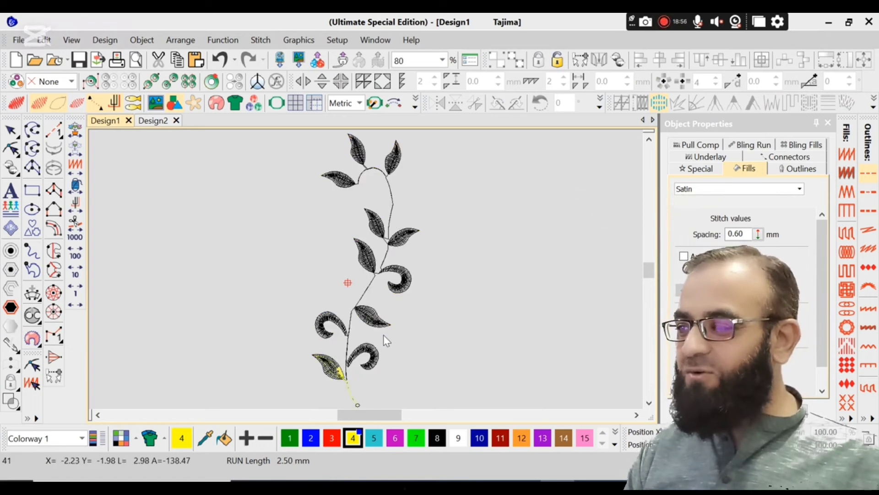
key(Down)
key(Down)
key(Down)
key(Down)
key(Down)
key(Down)
key(Down)
key(Down)
key(Down)
key(Down)
key(Down)
key(Down)
key(Down)
key(Down)
key(Down)
key(Down)
key(Down)
key(Down)
key(Down)
key(Down)
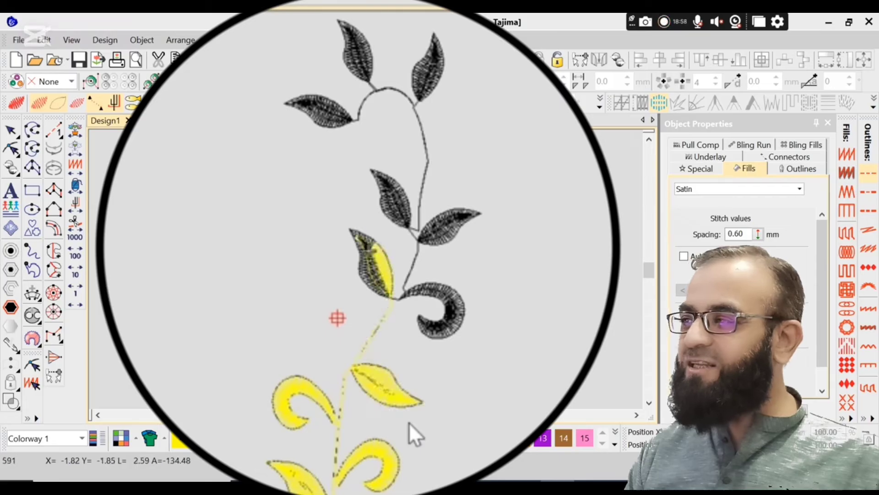
key(Down)
key(Down)
key(Down)
key(Down)
key(Down)
key(Down)
key(Down)
key(Down)
key(Down)
key(Down)
key(Down)
key(Down)
key(Down)
key(Down)
key(Down)
key(Down)
key(Down)
key(Down)
key(Down)
key(Down)
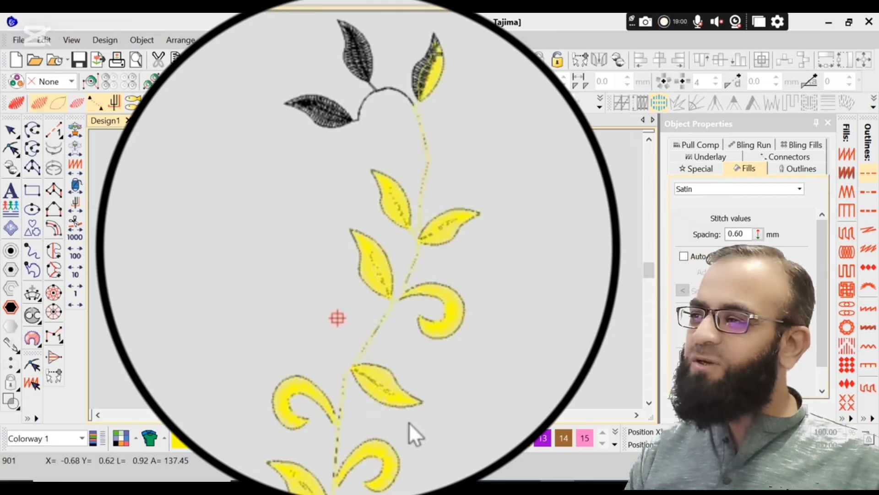
key(Down)
key(Down)
key(Down)
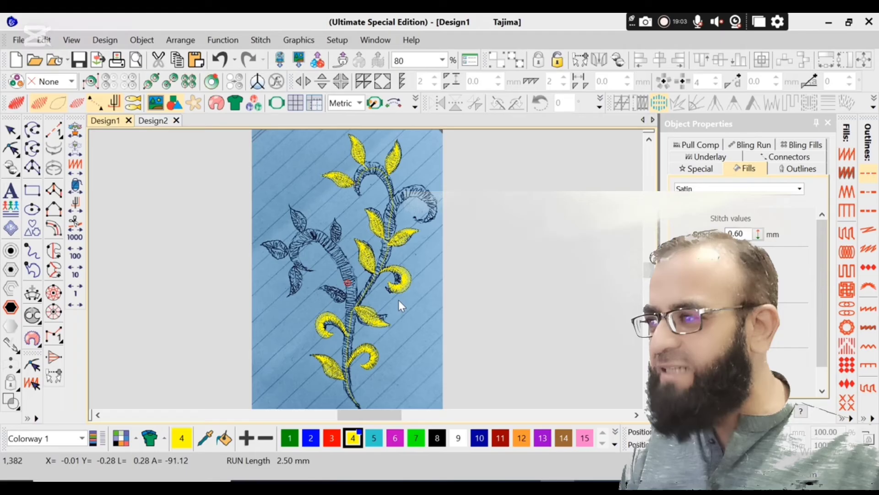
Examine the topmost arch and its free tip with and without the background sketch displayed.
key(z)
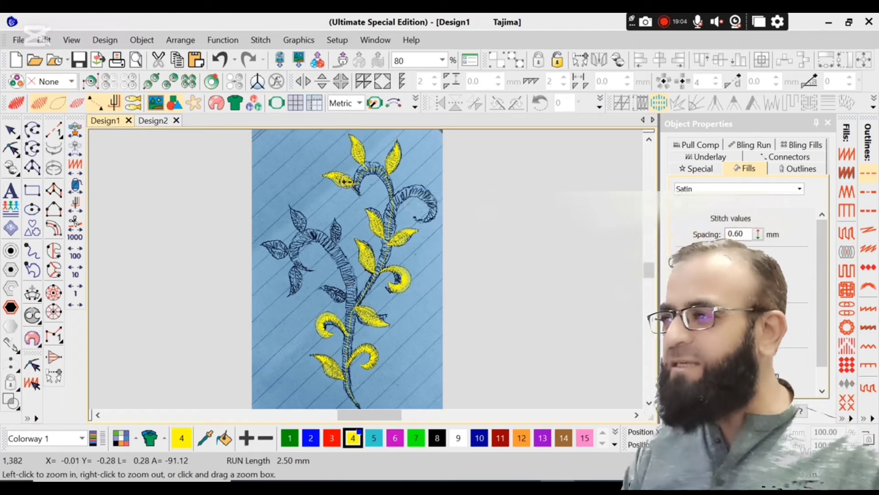
drag(318, 152, 433, 220)
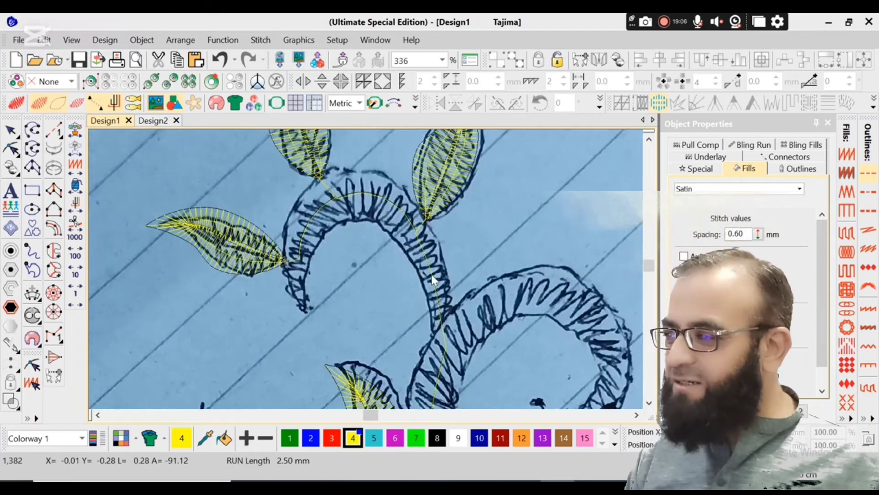
key(d)
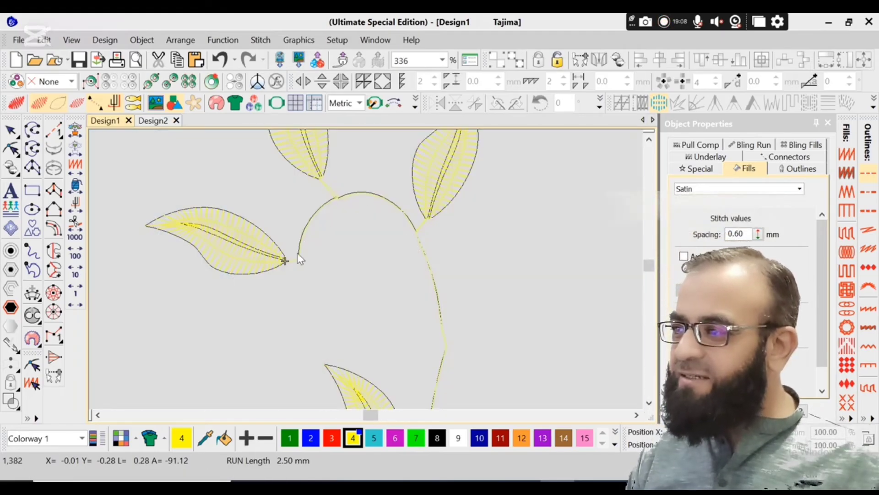
key(d)
key(d)
key(d)
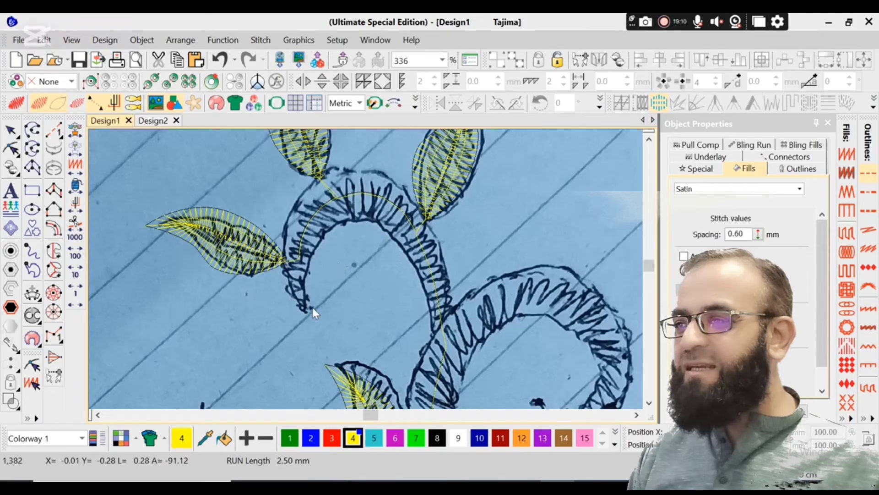
key(d)
key(d)
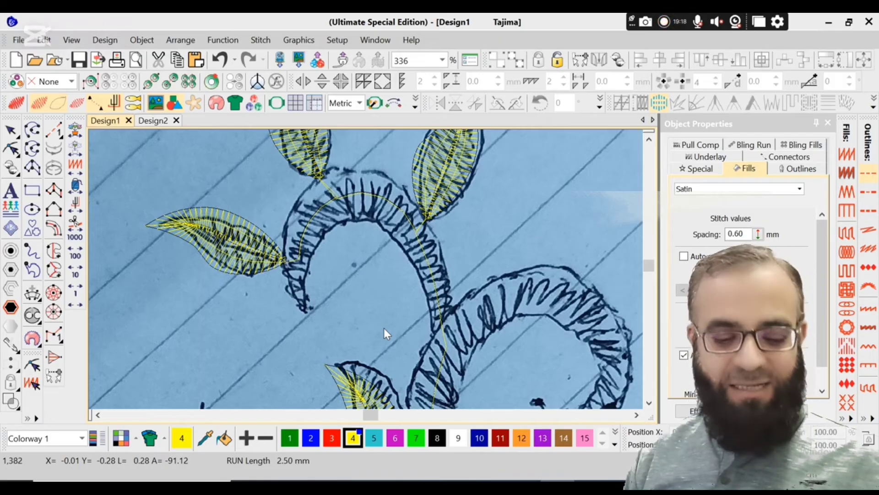
Start a satin column with 0.60 mm spacing at the topmost arch's free tip, placing curved point pairs along both edges to the crown.
key(i)
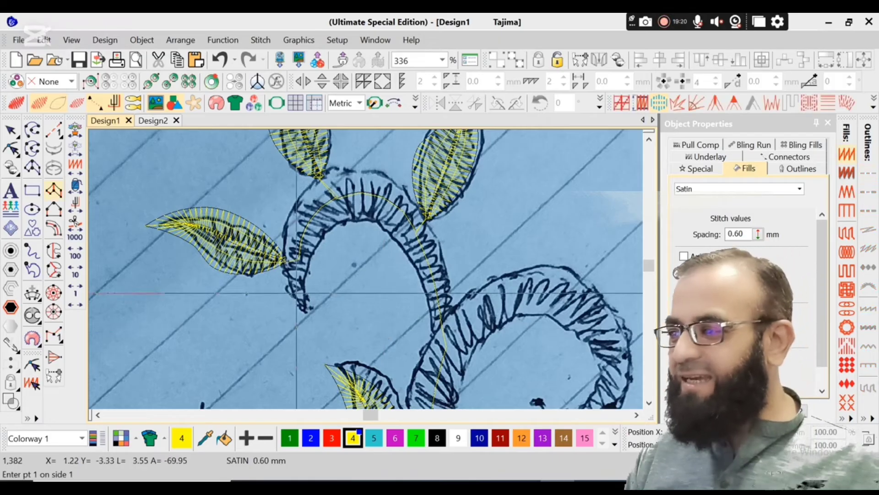
click(306, 312)
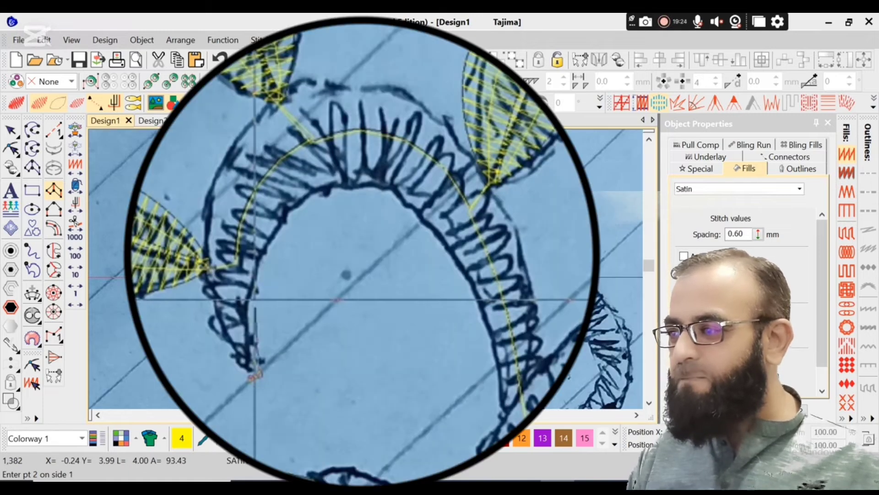
click(255, 294)
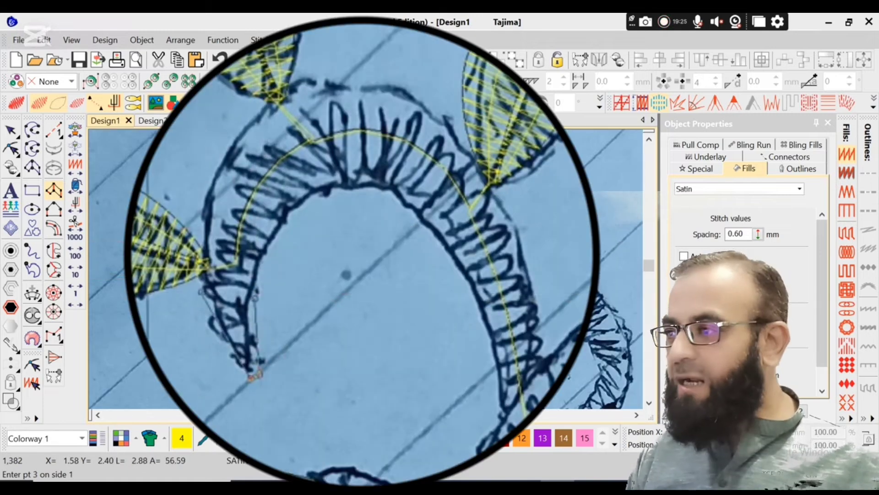
click(277, 224)
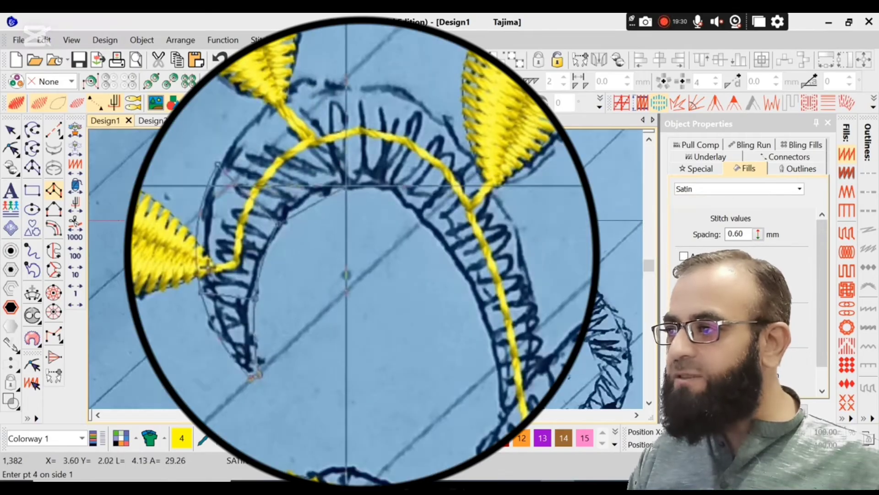
click(347, 185)
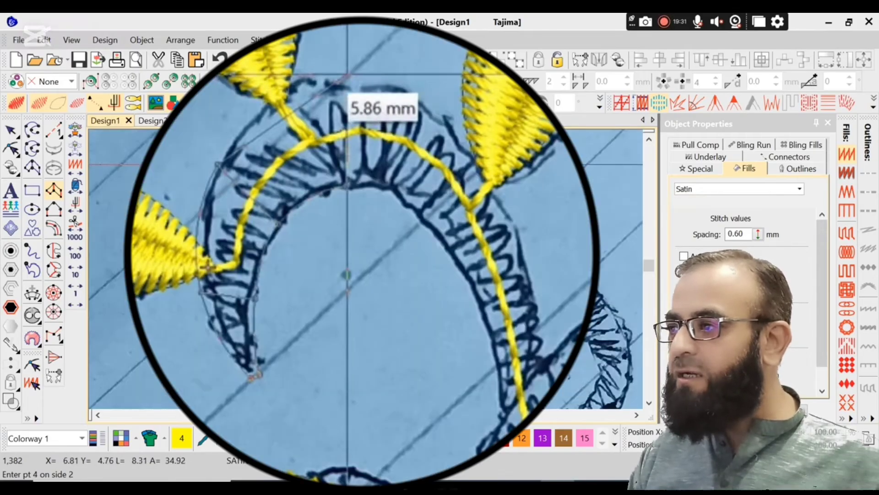
click(348, 75)
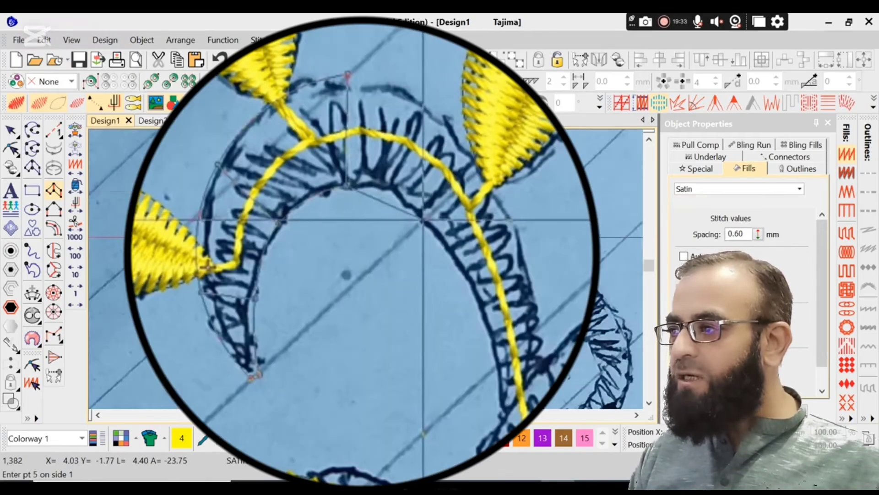
Continue the column's point pairs from the crown down the arch's outer leg to the stem junction and complete the satin.
click(422, 220)
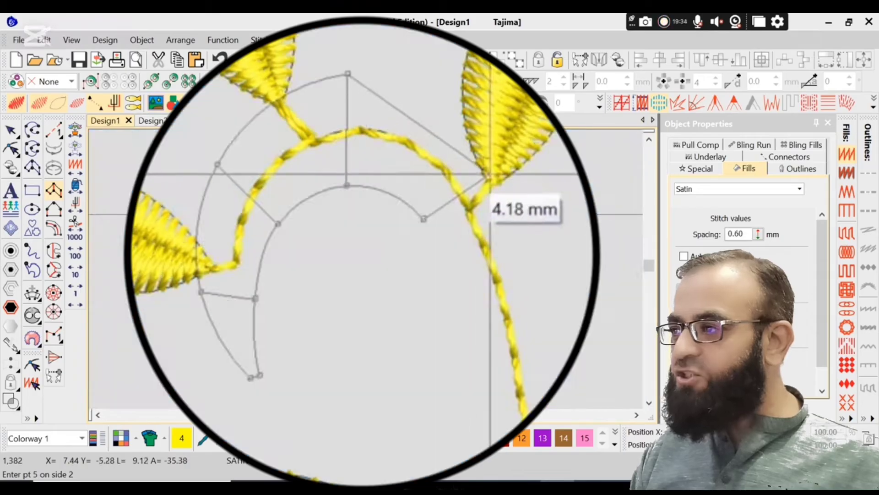
click(476, 190)
key(d)
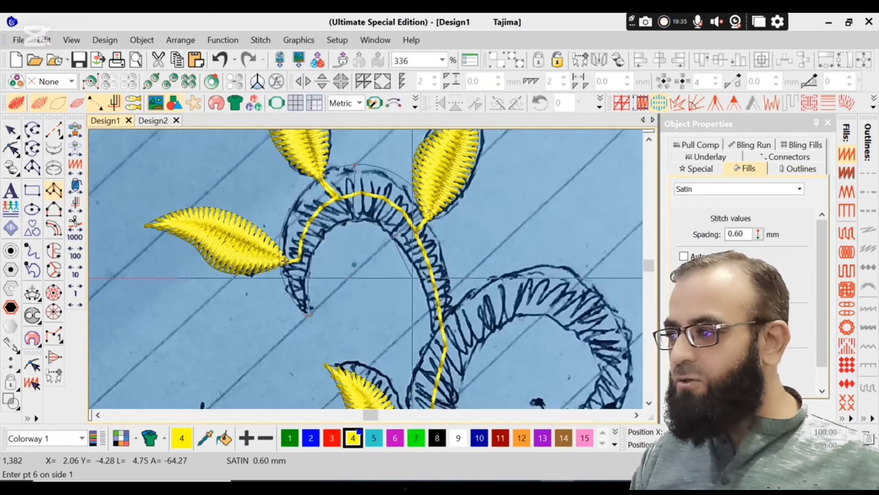
click(417, 281)
key(d)
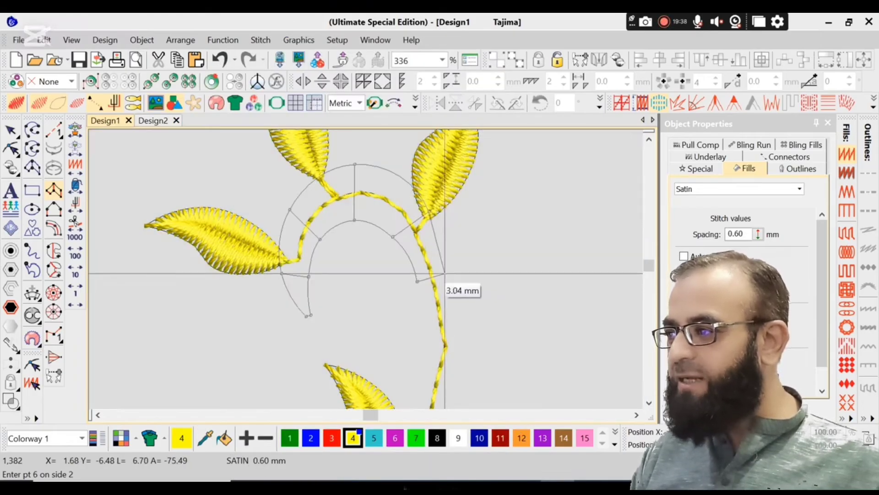
click(448, 274)
key(d)
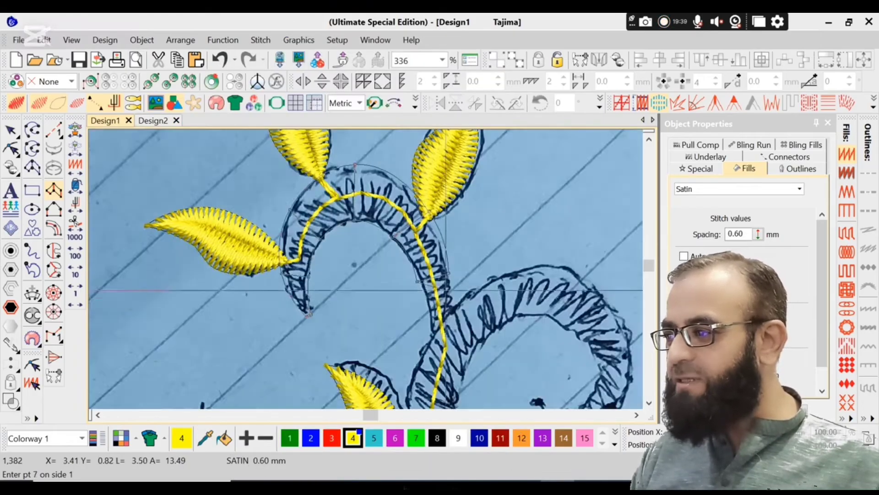
click(437, 342)
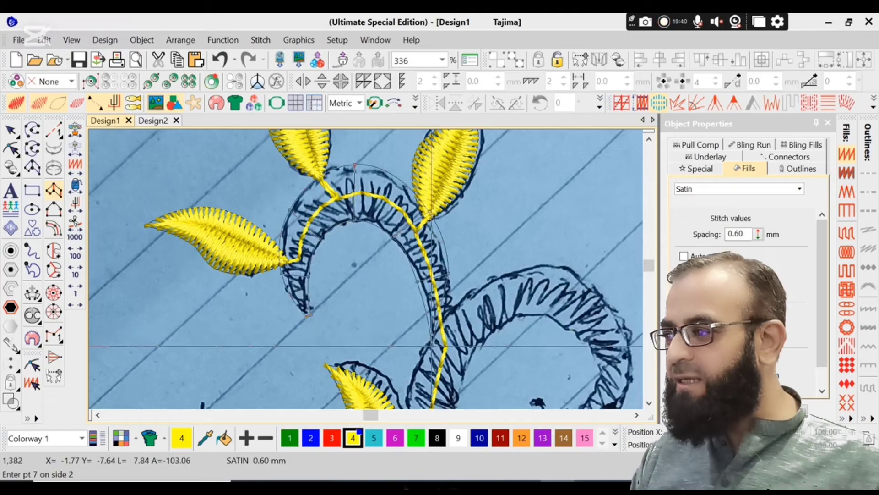
click(451, 316)
key(d)
key(Return)
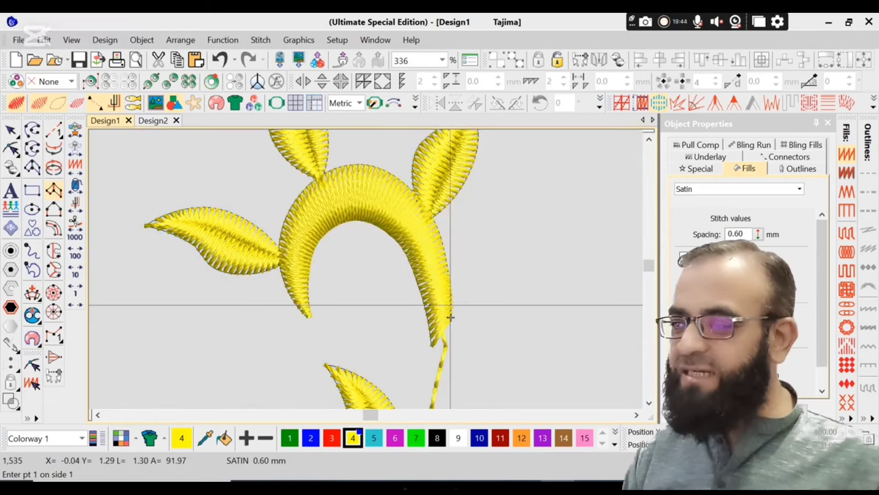
Move the arch column's stitch entry point from the free tip to the base of the leftmost leaf.
key(t)
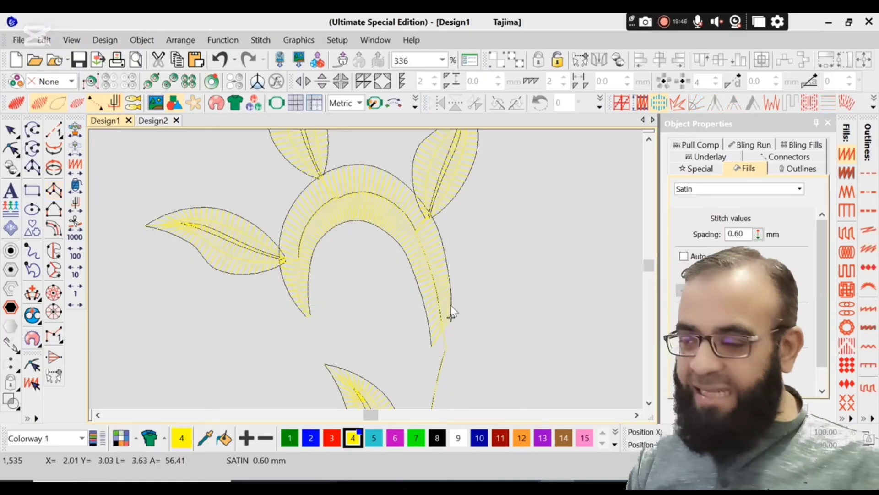
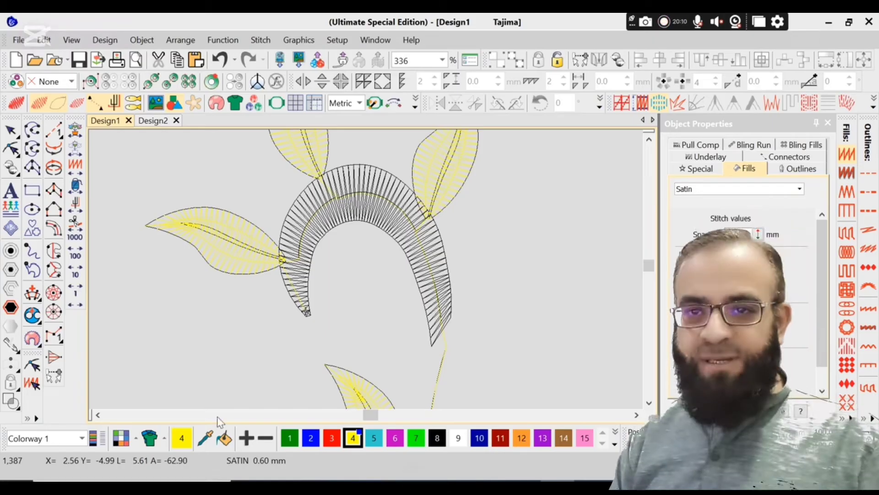
double_click(293, 280)
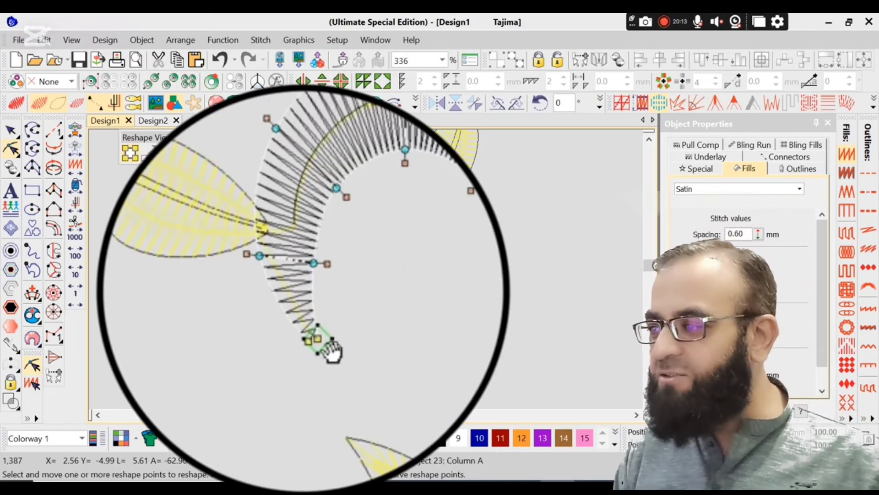
drag(333, 352, 265, 230)
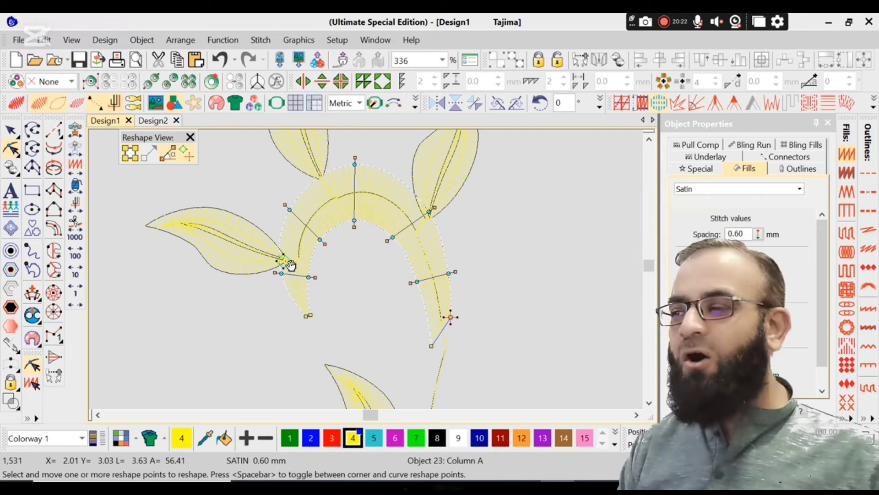
key(Escape)
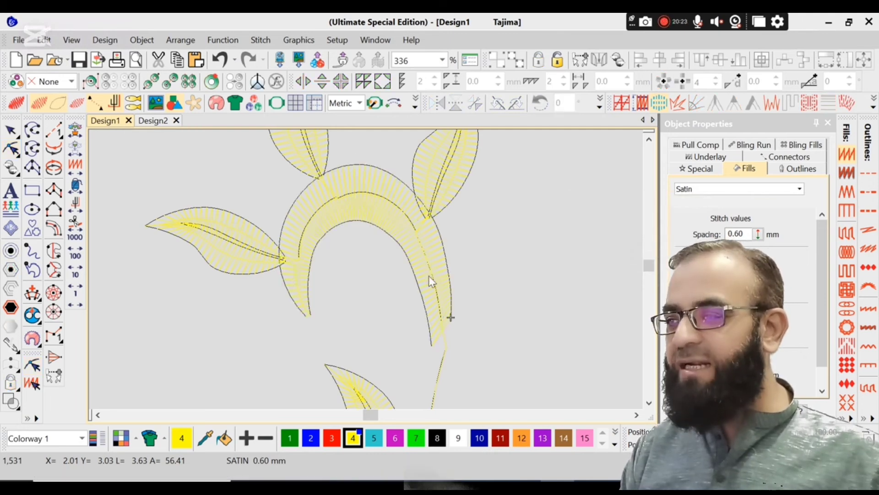
Examine the satin-covered arch and the remaining uncovered stems with and without the background sketch.
key(minus)
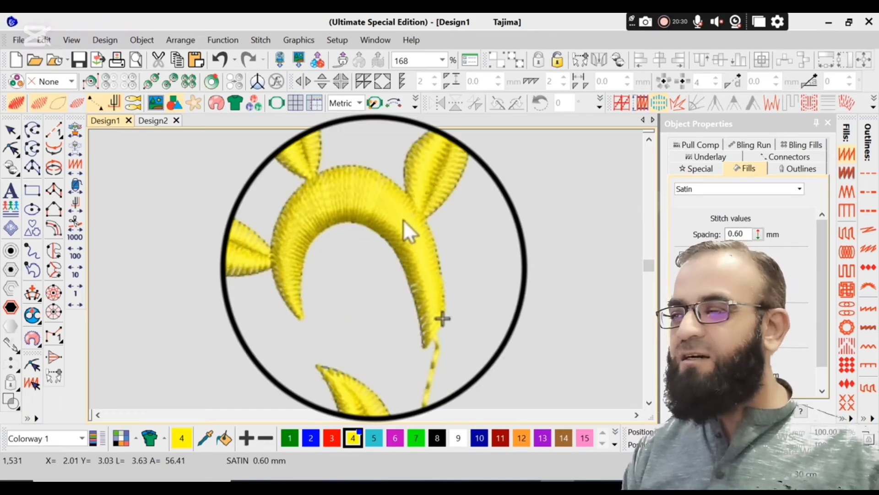
key(t)
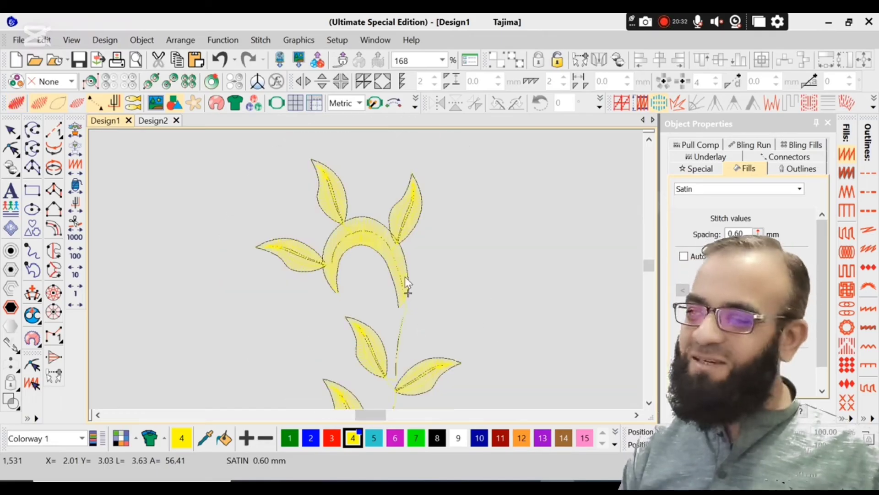
key(d)
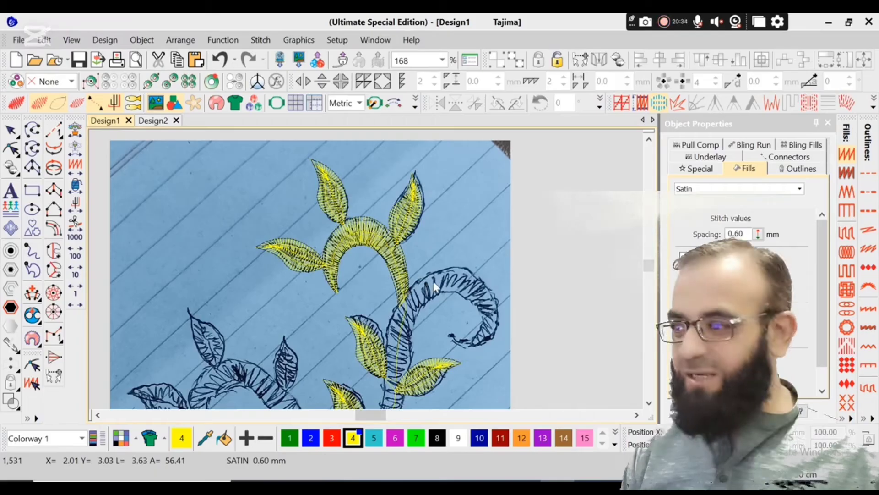
key(b)
click(485, 351)
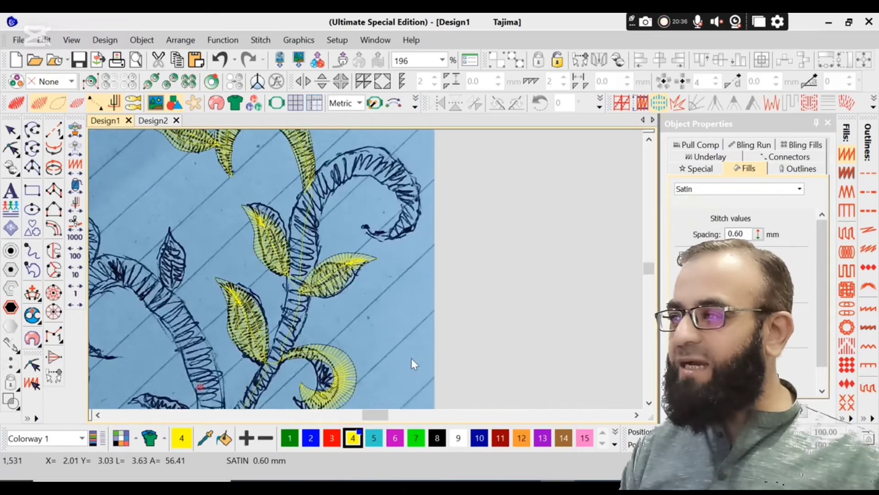
key(shift+z)
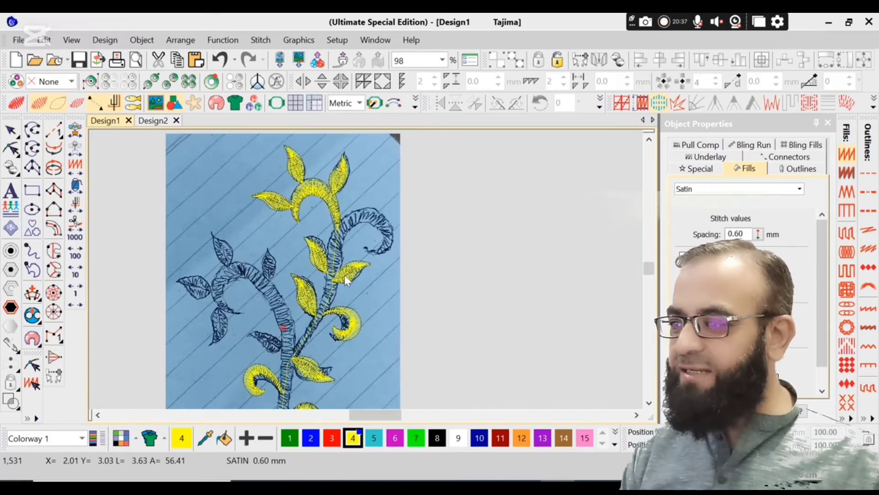
key(b)
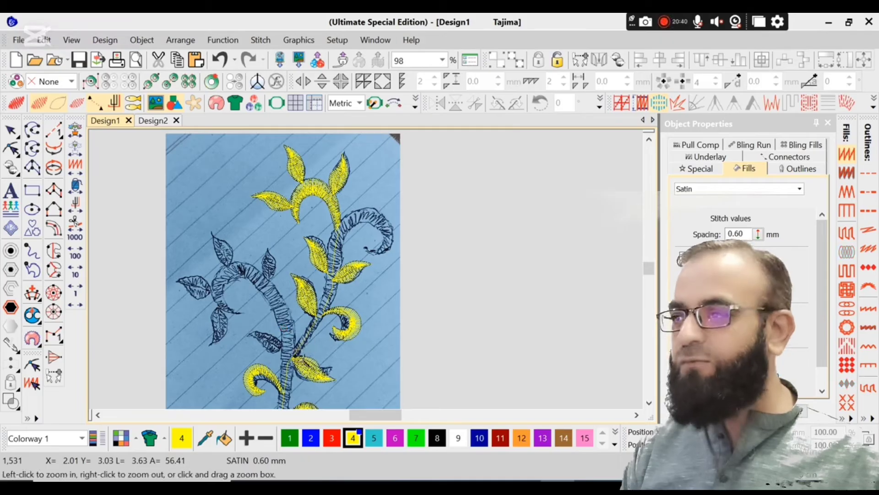
drag(270, 371, 424, 201)
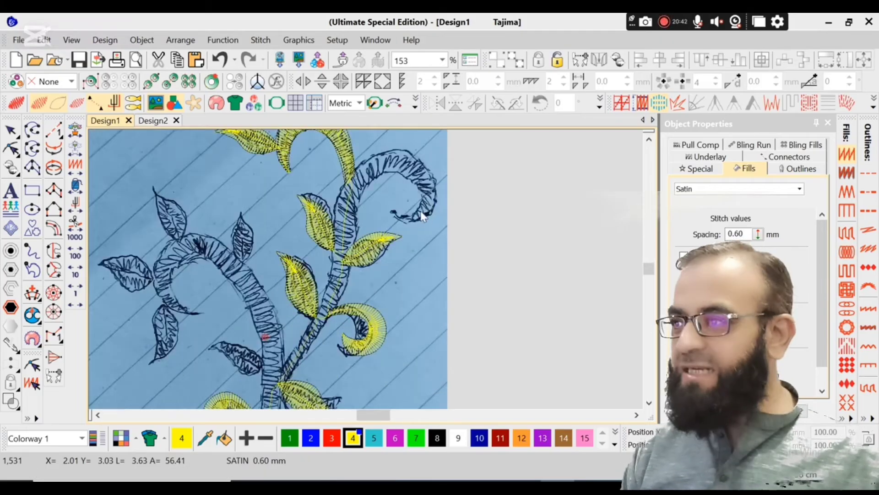
Start a satin column with 0.60 mm spacing at the sketched curl's inner tip, placing four curved point pairs around its outer bend.
key(b)
drag(477, 226, 491, 247)
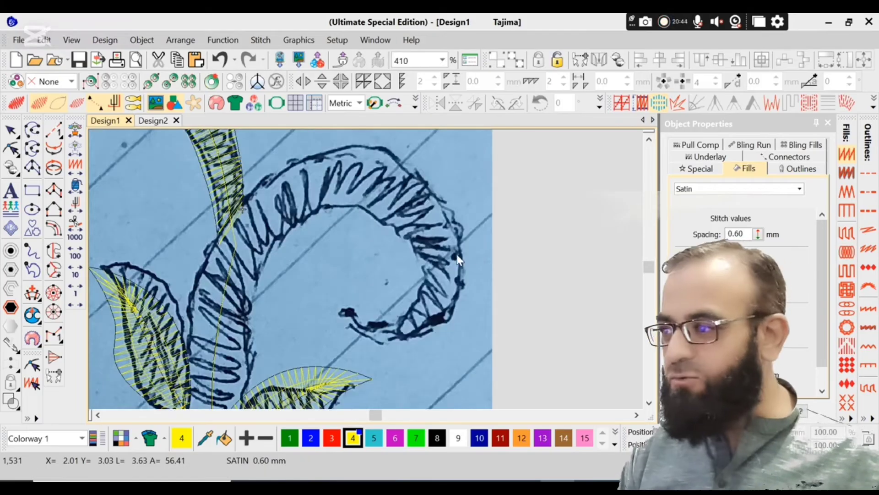
key(space)
click(345, 306)
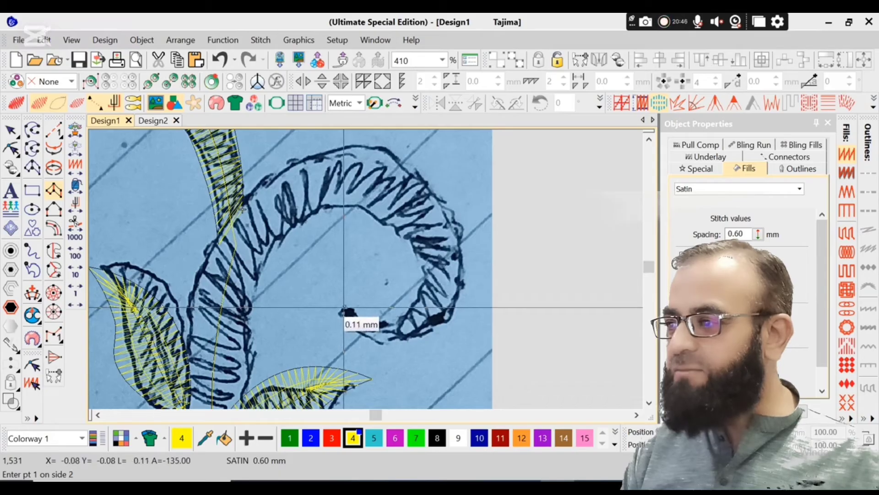
click(392, 325)
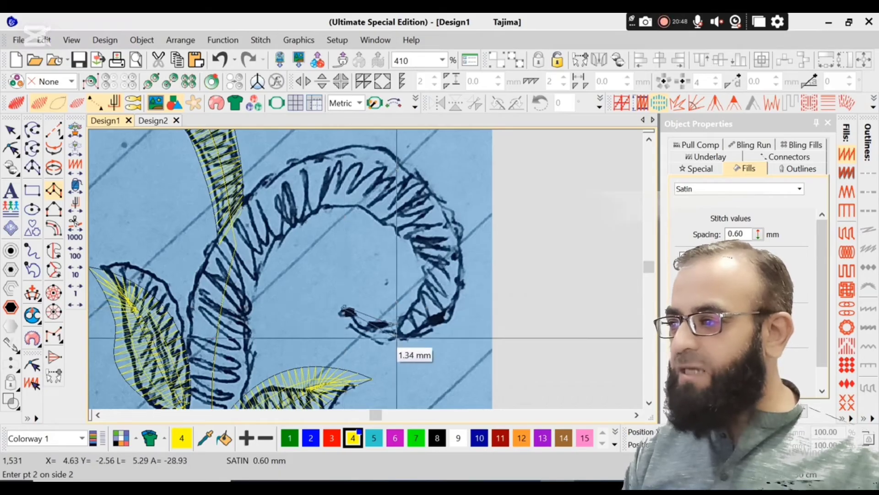
click(398, 346)
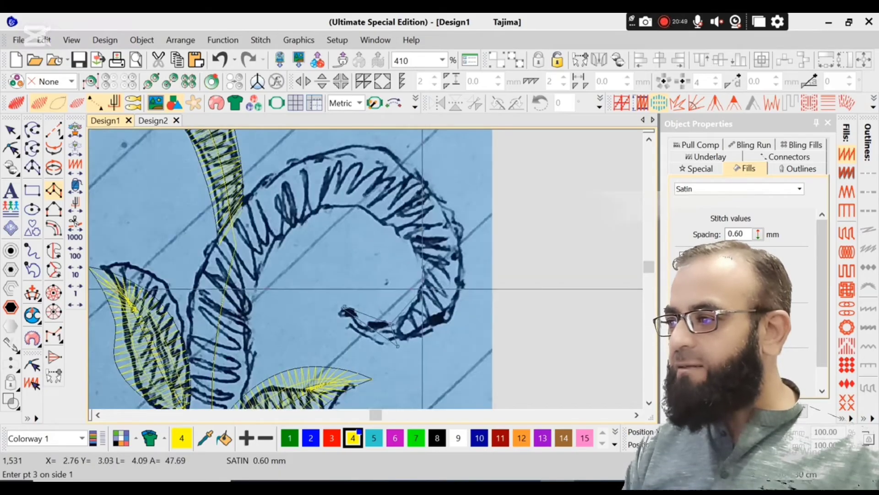
click(420, 292)
click(451, 318)
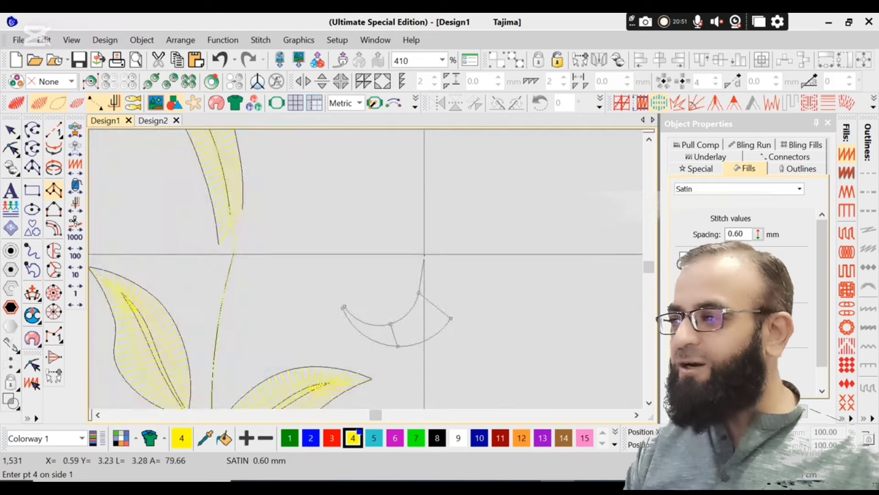
click(411, 244)
click(452, 211)
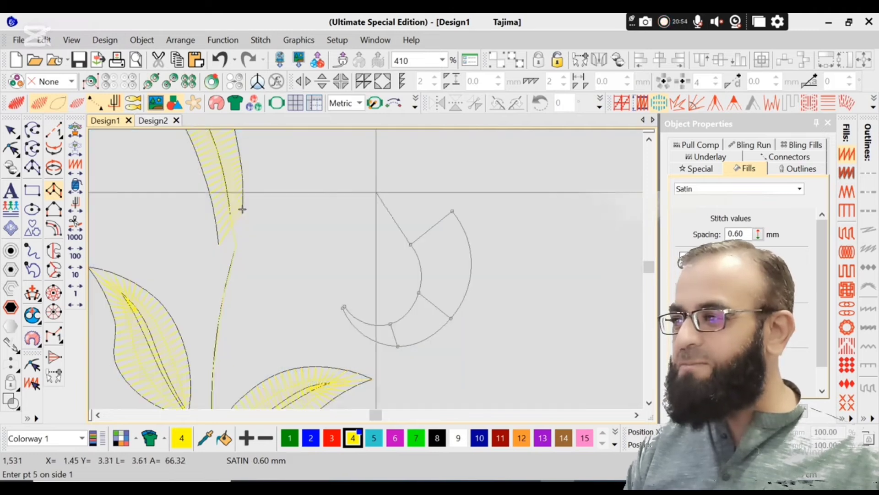
Continue the curl column's curved point pairs over its crown, past the arch junction and down the stem to above the paired leaves.
click(358, 202)
click(358, 138)
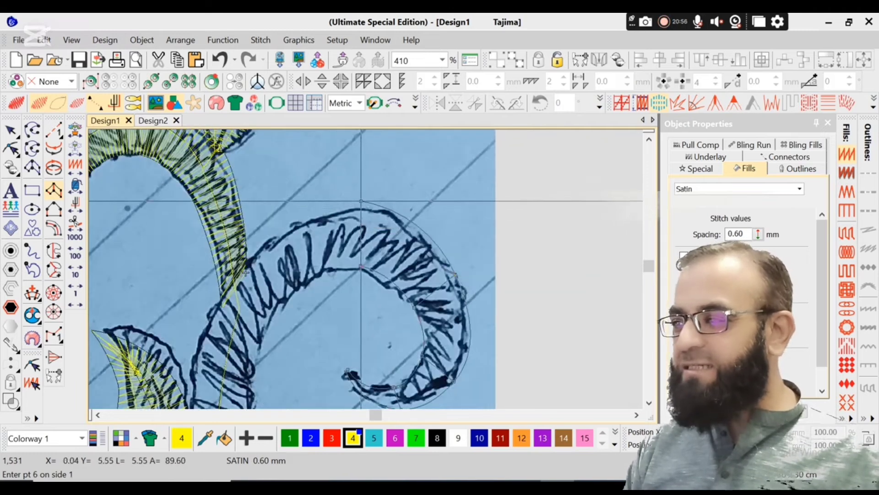
click(362, 201)
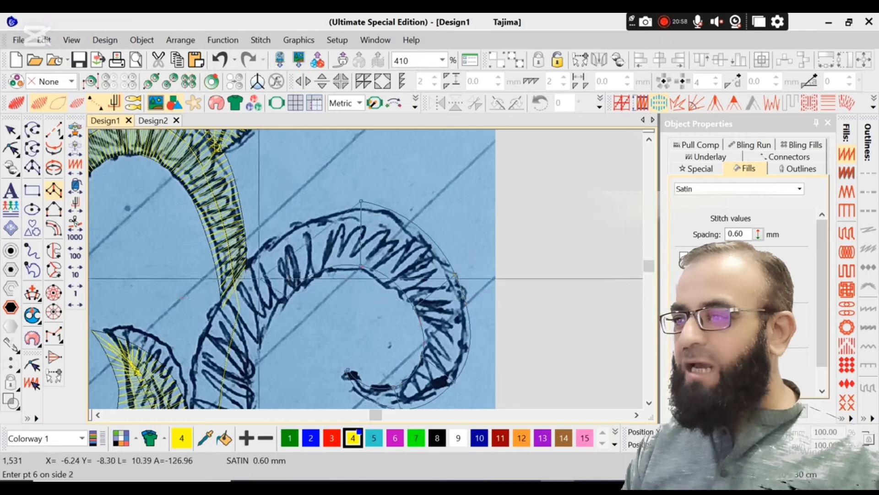
click(255, 289)
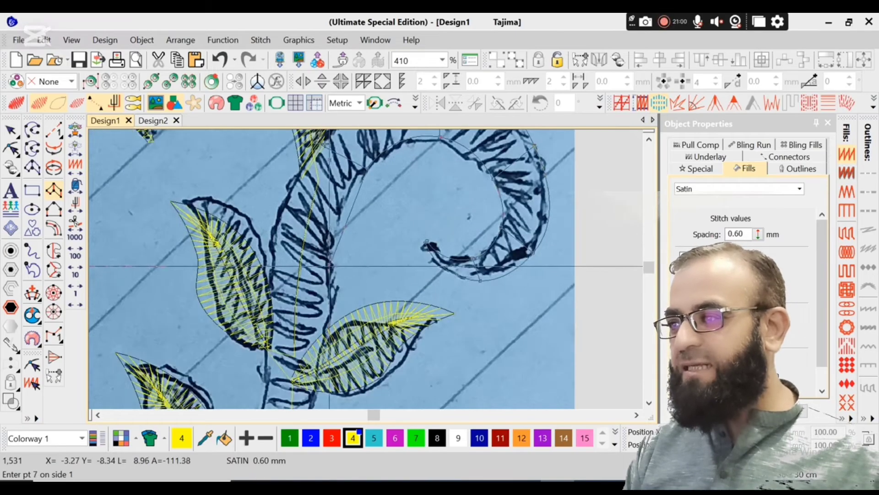
click(330, 266)
click(269, 257)
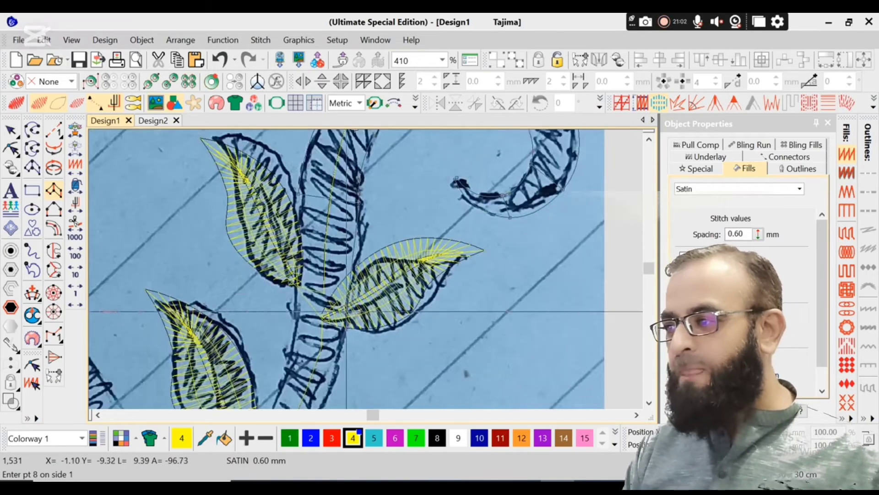
Place further point pairs of the column down the stem, beside the paired leaves' bases and below the small tendril.
click(346, 312)
click(293, 304)
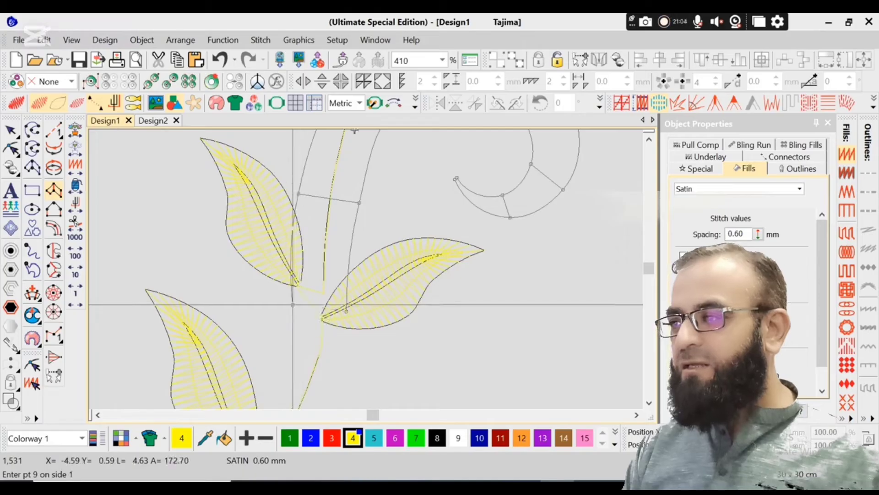
click(293, 304)
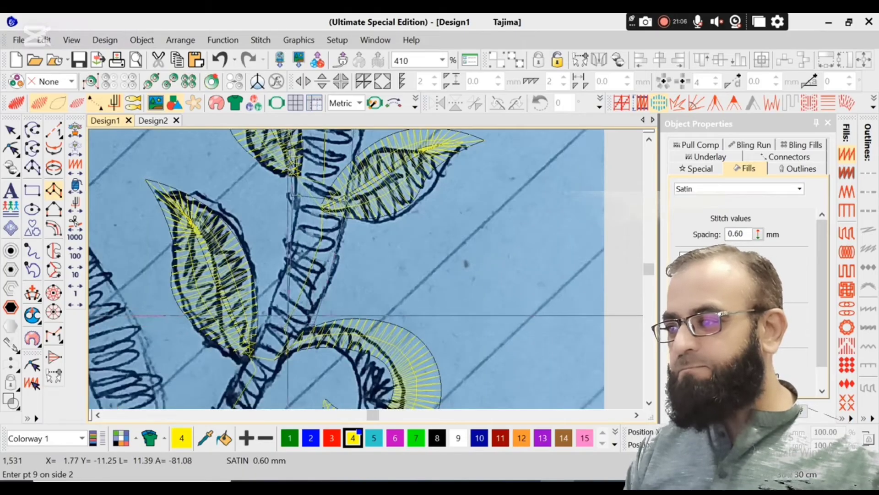
click(268, 311)
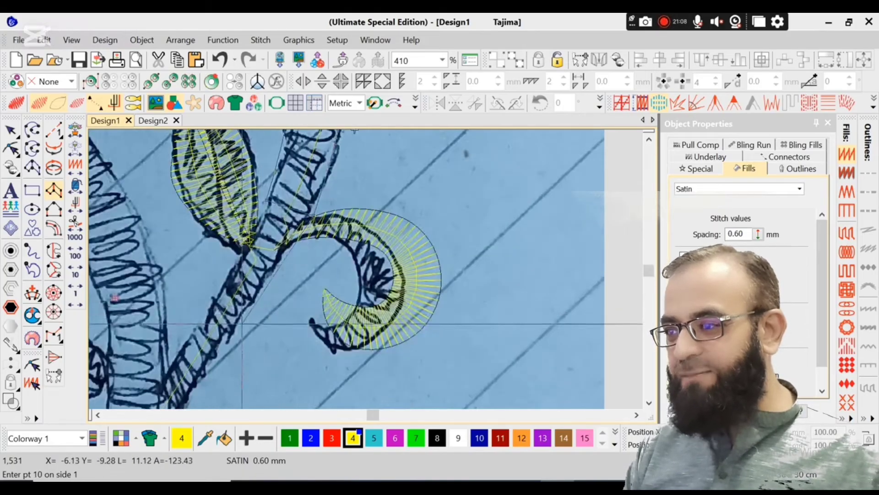
click(239, 324)
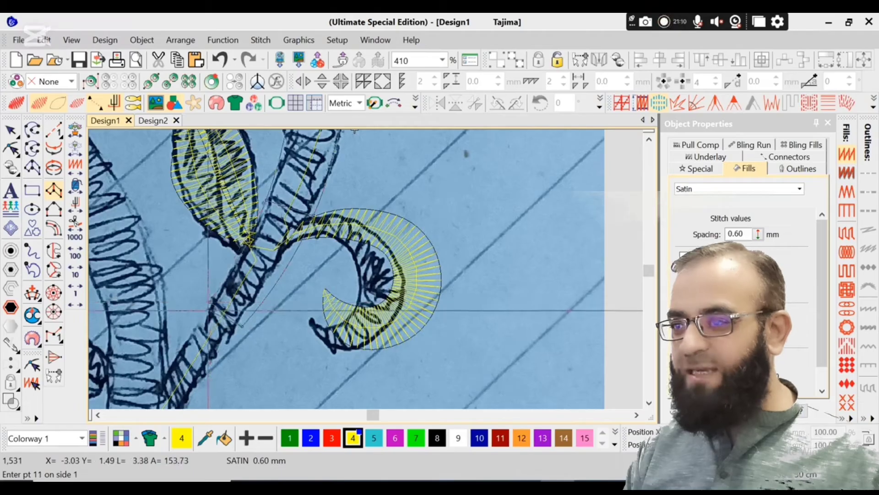
Place the column's last point pair at the lower stem junction and complete the satin.
click(243, 368)
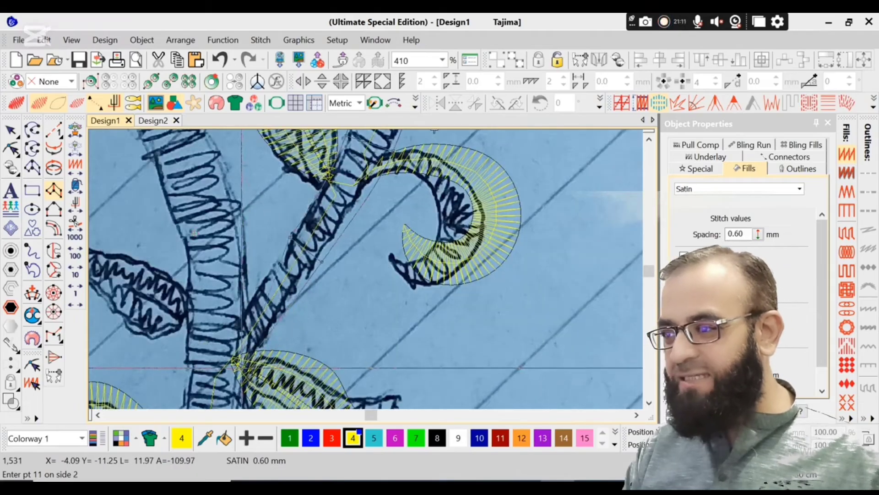
key(d)
key(d)
click(241, 314)
key(shift+z)
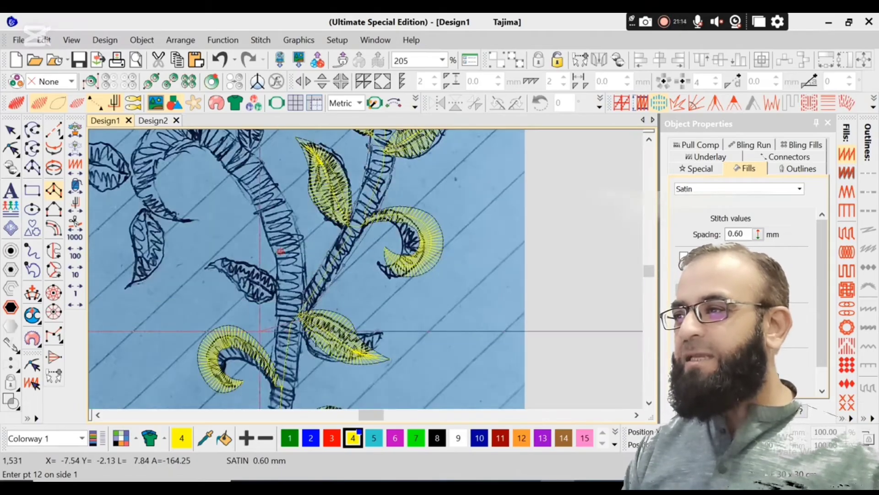
key(d)
key(Return)
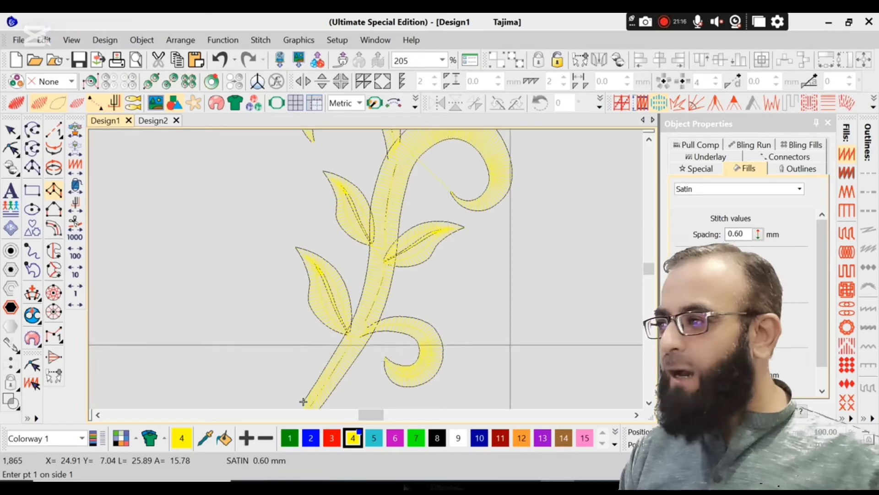
key(shift+z)
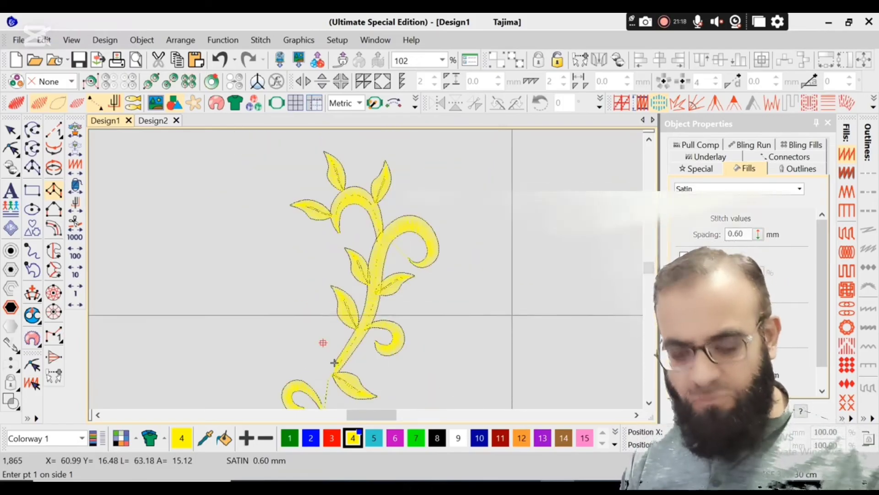
Reshape the curl column by moving its points at the arch junction, around the outer bend and near the inner tip for a smoother outline.
key(z)
drag(304, 383, 485, 198)
key(b)
drag(293, 151, 497, 272)
key(h)
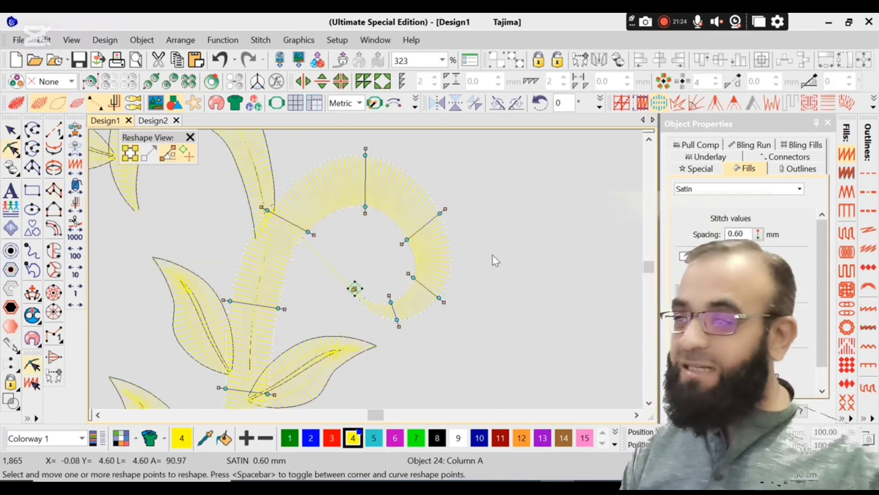
drag(267, 210, 268, 200)
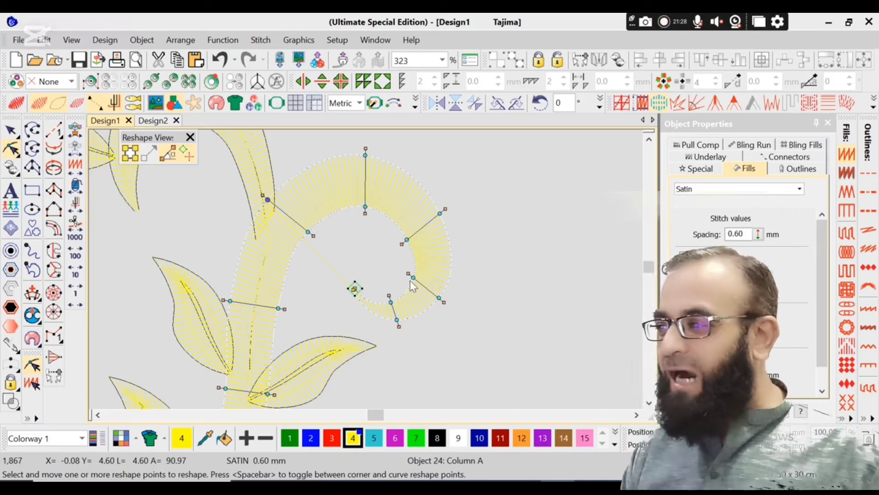
drag(416, 276, 411, 275)
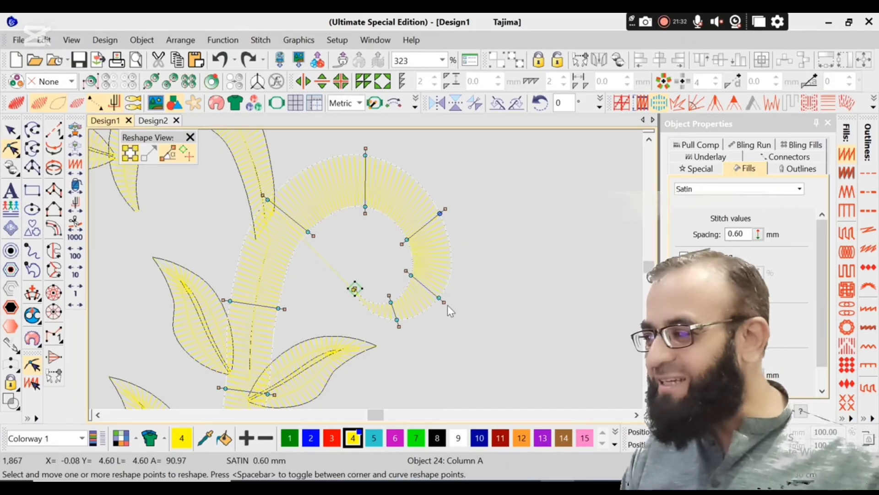
drag(438, 299, 451, 279)
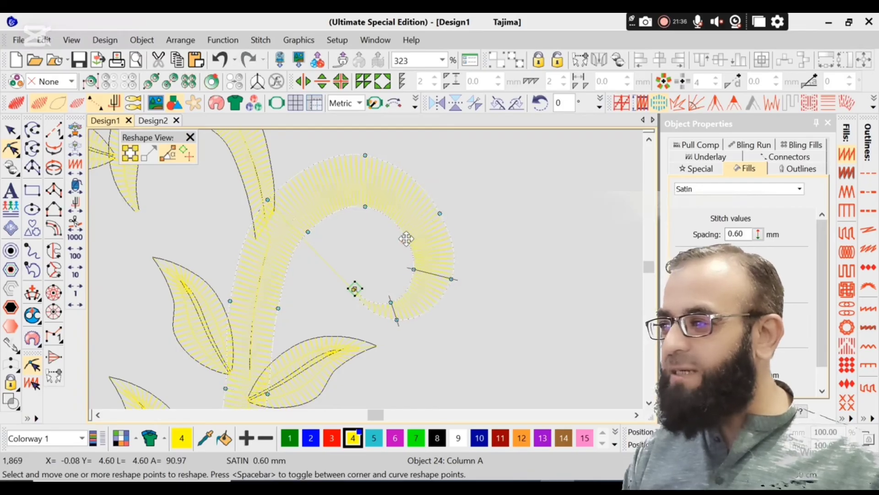
drag(407, 239, 446, 204)
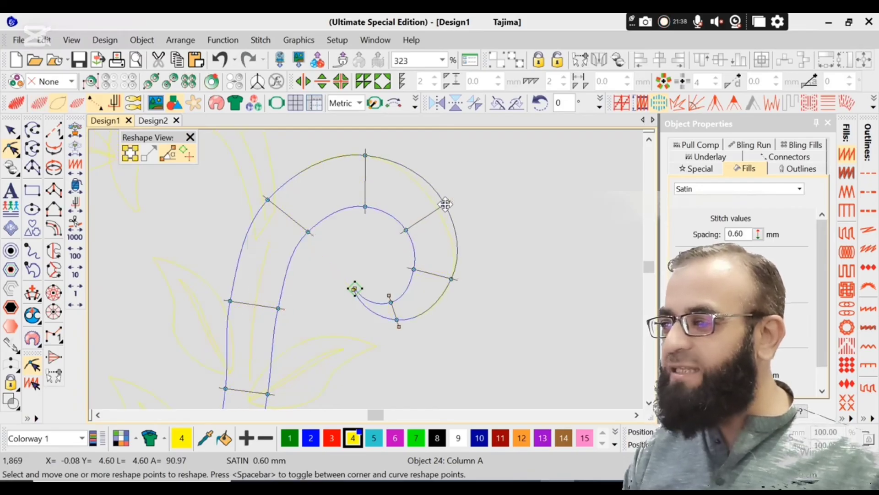
scroll(402, 269, down, 3)
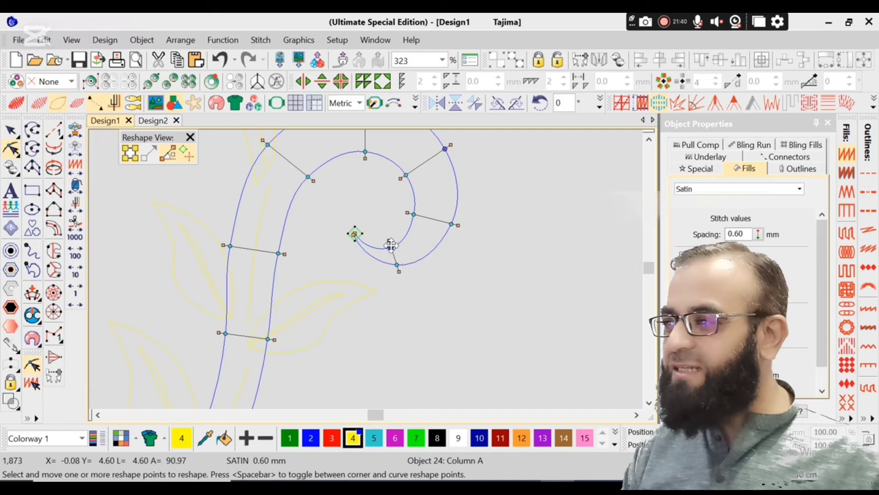
drag(391, 246, 390, 237)
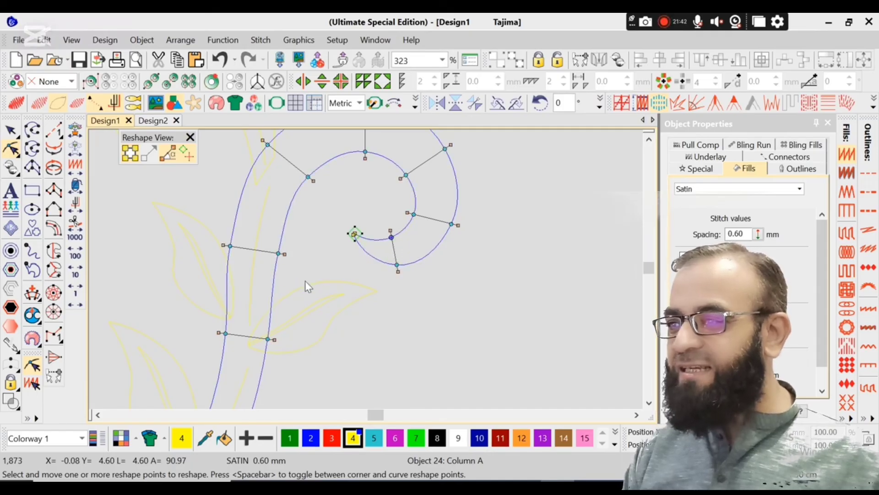
Adjust the column's left-edge points beside the paired leaves and below the small tendril to even out the lower stem.
scroll(305, 281, down, 3)
click(223, 279)
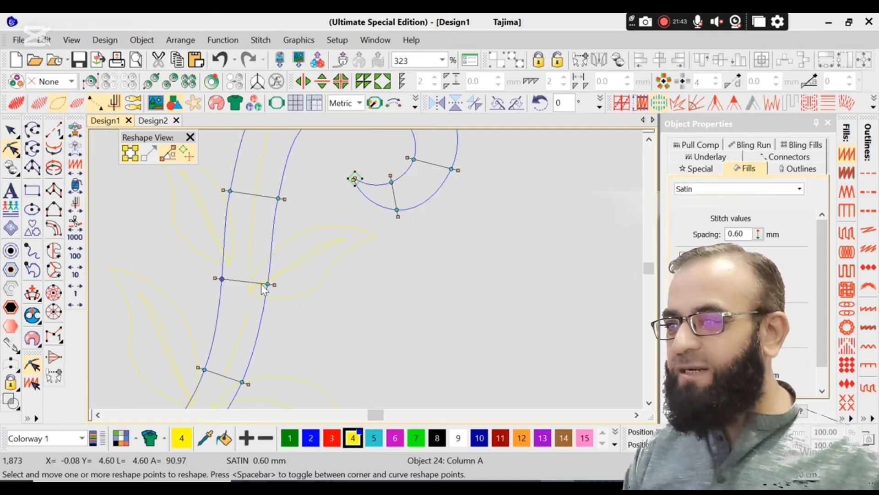
scroll(261, 284, down, 9)
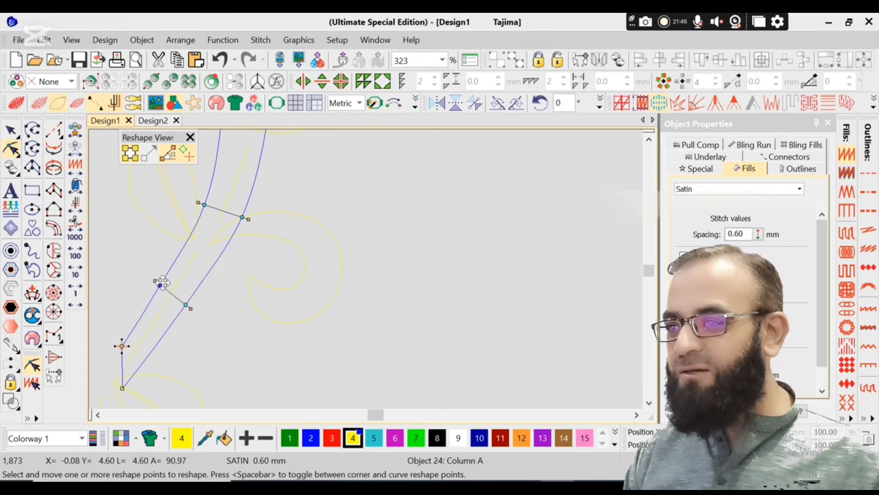
drag(162, 283, 167, 287)
key(s)
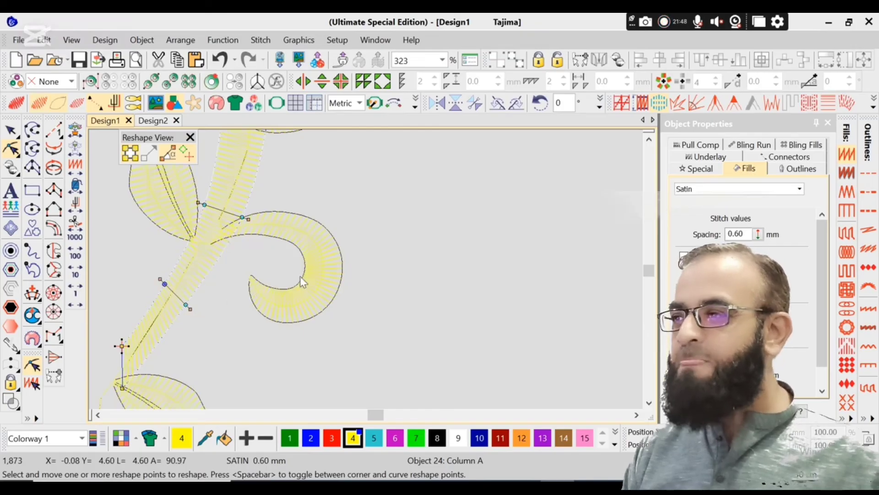
key(shift+z)
key(Escape)
Examine the reshaped curl close up and travel to the start of its stitches at the arch junction.
scroll(457, 231, up, 3)
scroll(458, 236, up, 3)
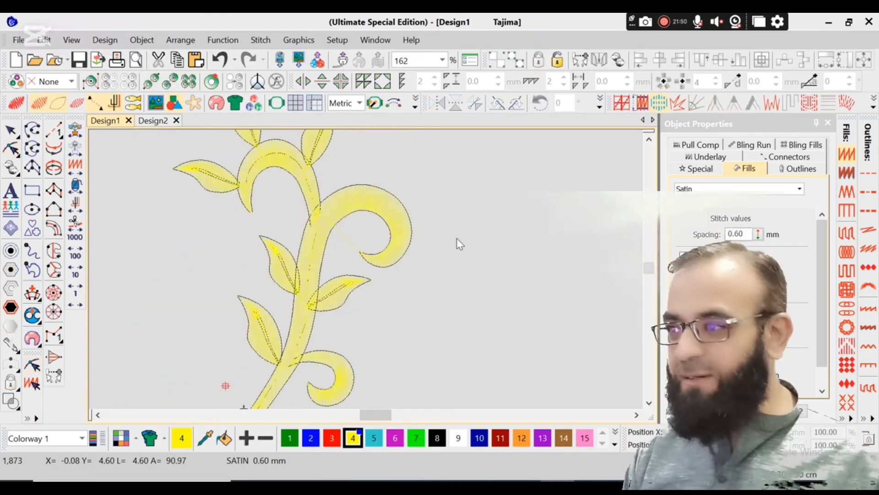
key(z)
drag(507, 183, 507, 155)
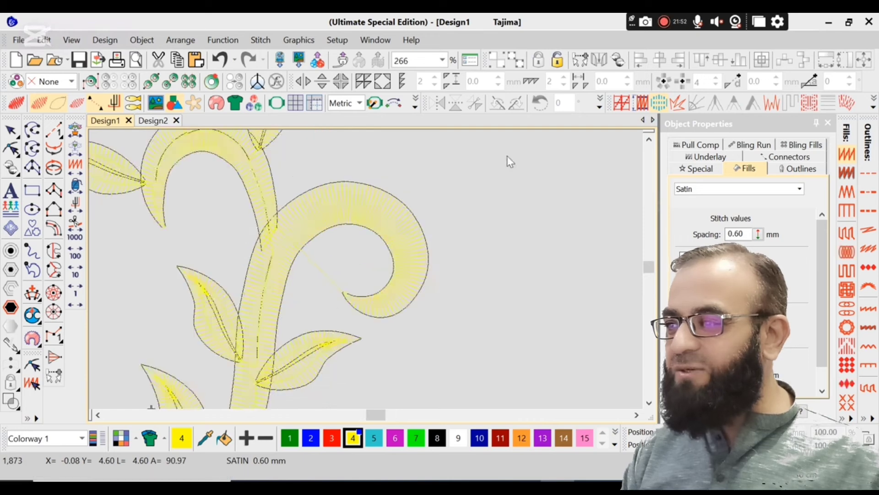
key(t)
key(t)
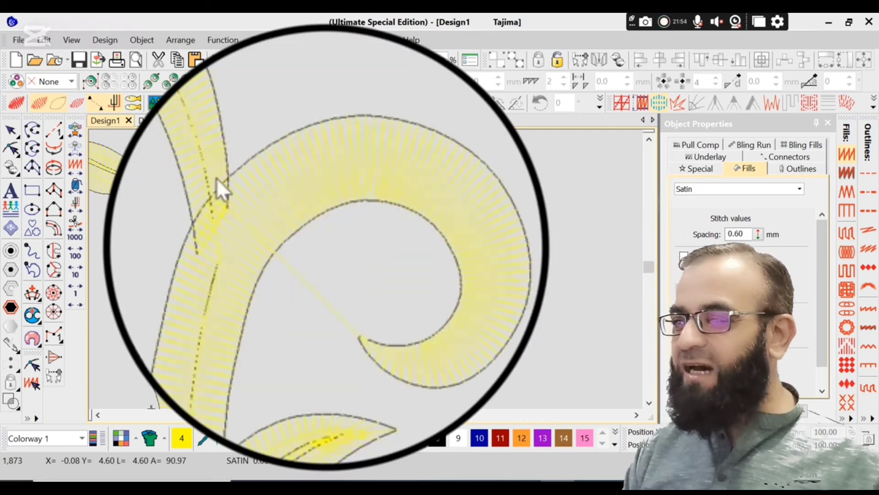
key(shift+Tab)
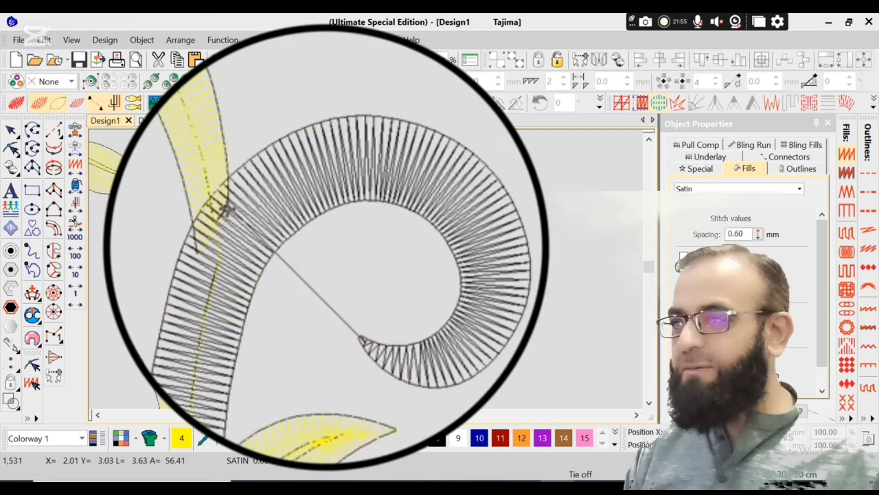
key(shift+Tab)
key(Tab)
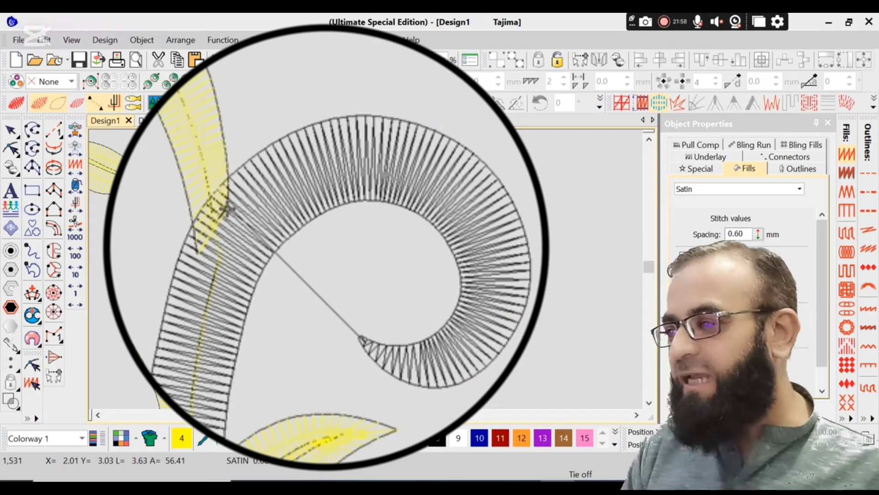
Travel through the stitches from the arch's end into the curl column to examine the connecting stitch to the curl's tip.
key(shift+z)
key(Up)
key(Up)
key(Up)
key(Up)
key(Up)
key(Up)
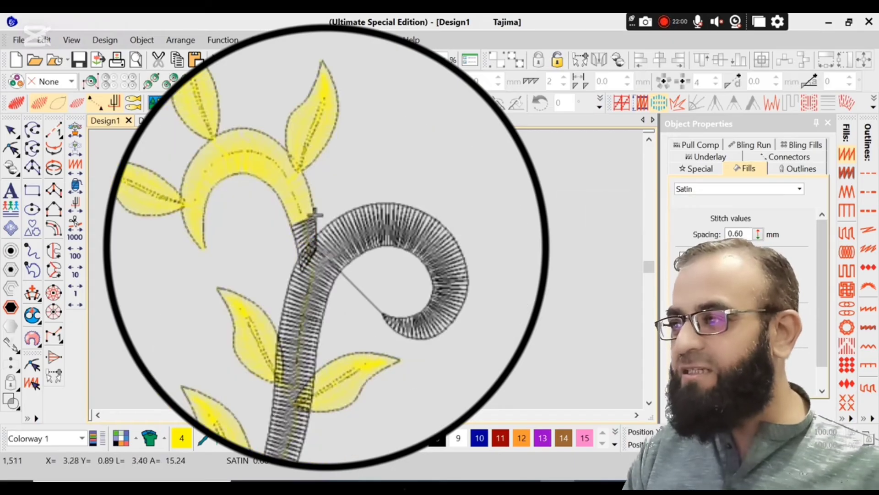
key(Down)
key(Right)
key(Right)
key(Right)
key(Right)
key(Right)
key(Right)
key(Right)
key(Right)
key(Right)
key(Right)
key(Right)
key(Right)
key(Right)
key(Right)
key(Right)
key(Right)
key(Right)
key(Right)
key(Right)
key(Right)
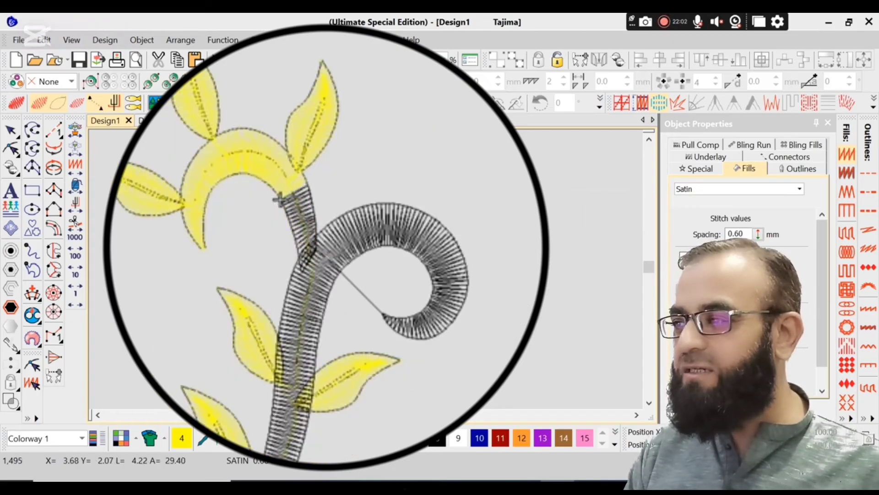
key(Right)
key(Right)
key(Right)
key(Right)
key(Right)
key(Right)
key(Right)
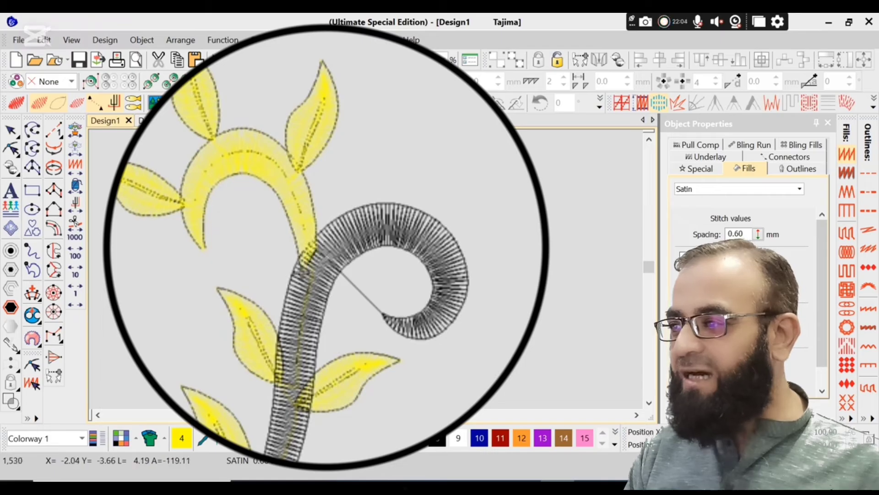
key(Right)
key(Right)
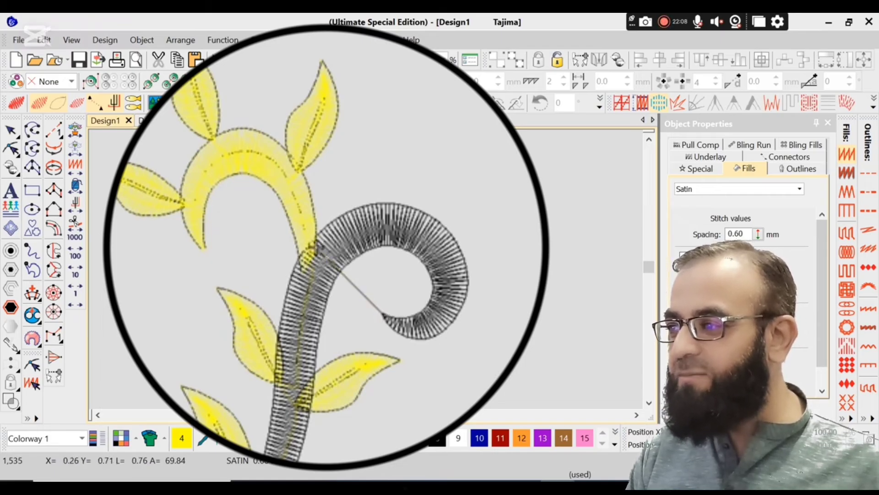
key(Right)
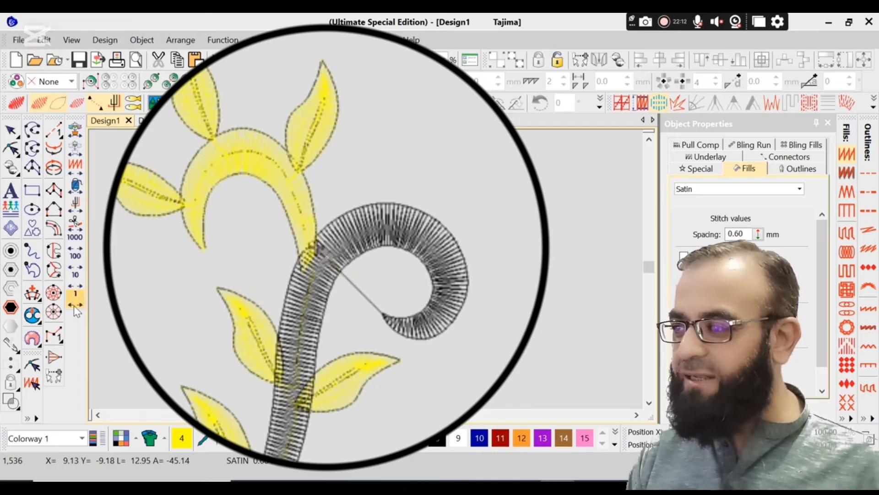
Move the curl column's stitch entry point from the inner tip to the stem junction where the arch ends.
key(b)
drag(145, 182, 503, 334)
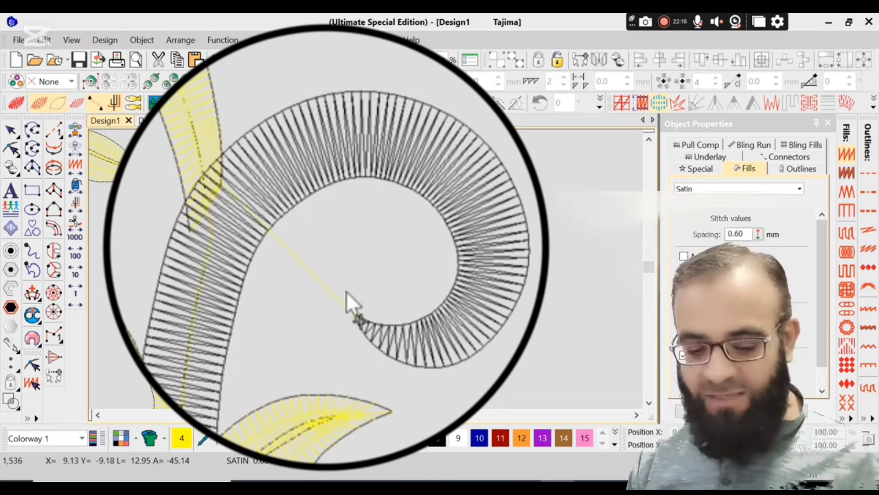
key(h)
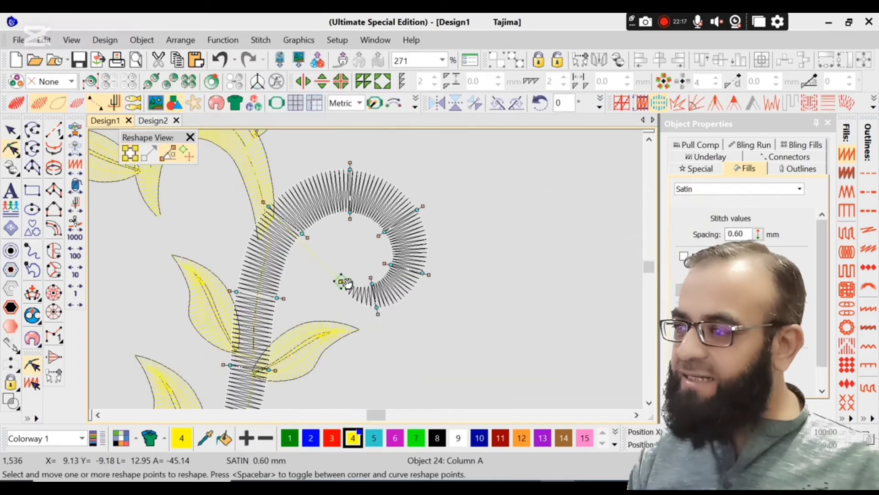
drag(343, 281, 269, 219)
drag(216, 192, 224, 194)
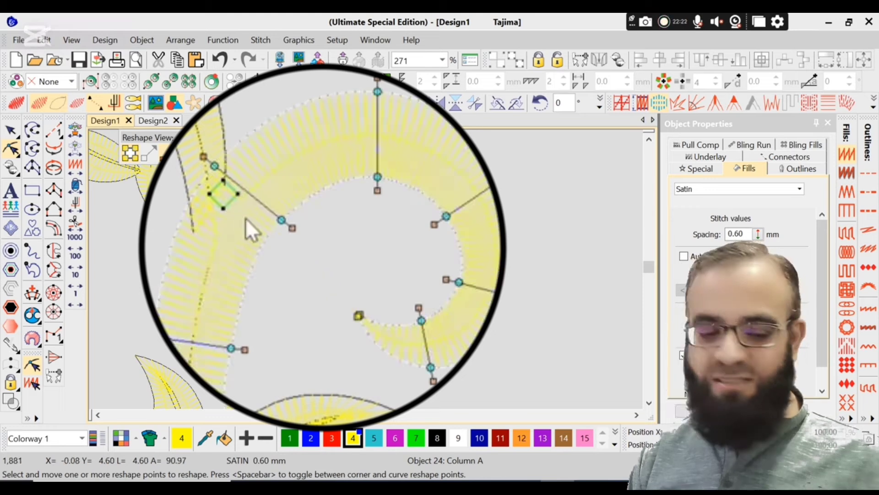
Leave reshaping and travel one stitch at a time through the curl column's connecting stitches to its inner tip.
key(shift+z)
key(Escape)
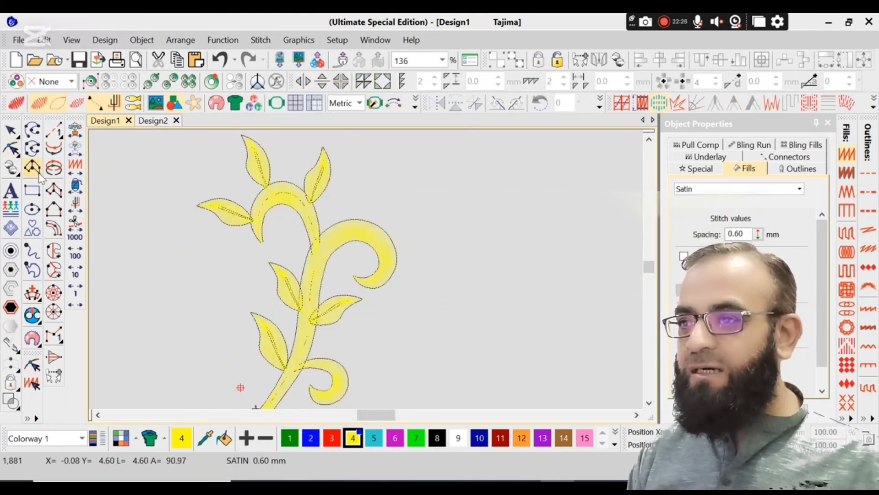
click(71, 149)
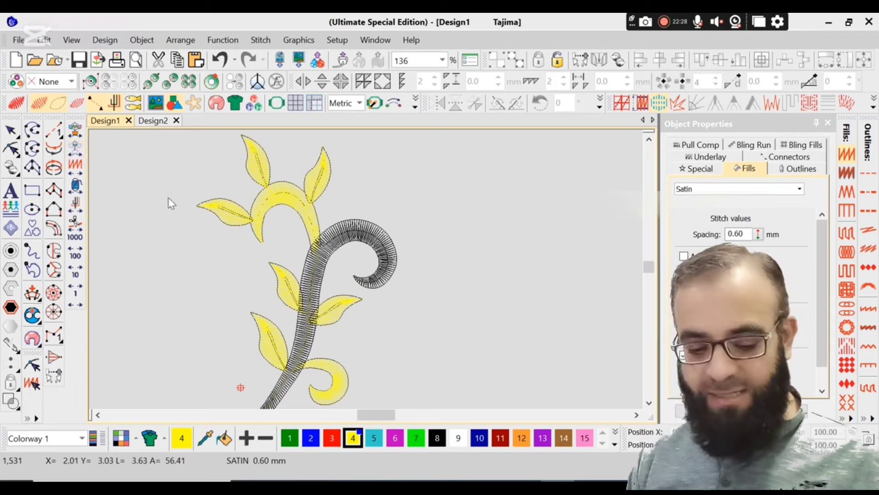
key(b)
drag(218, 186, 504, 341)
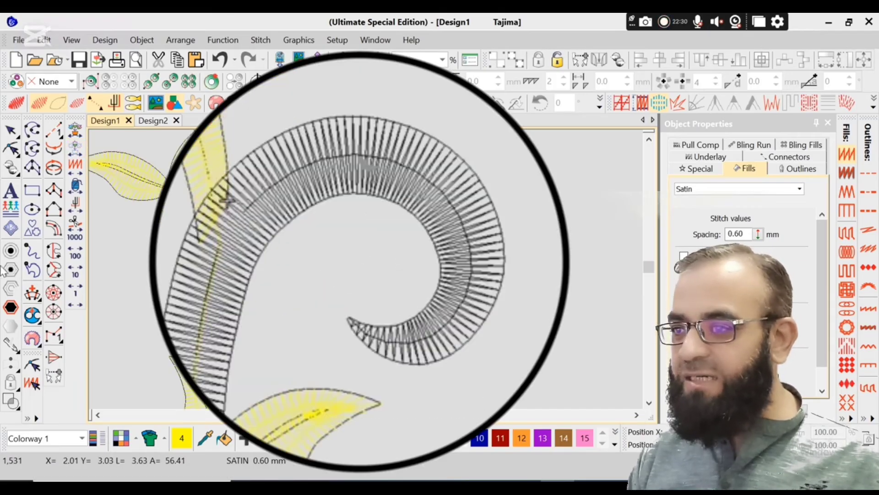
click(76, 300)
key(Right)
key(Right)
key(Right)
key(Right)
key(Right)
key(Right)
key(Right)
key(Right)
key(Right)
key(Right)
key(Right)
key(Right)
key(Right)
key(Right)
key(Right)
key(Right)
key(Right)
key(Right)
key(Right)
key(Right)
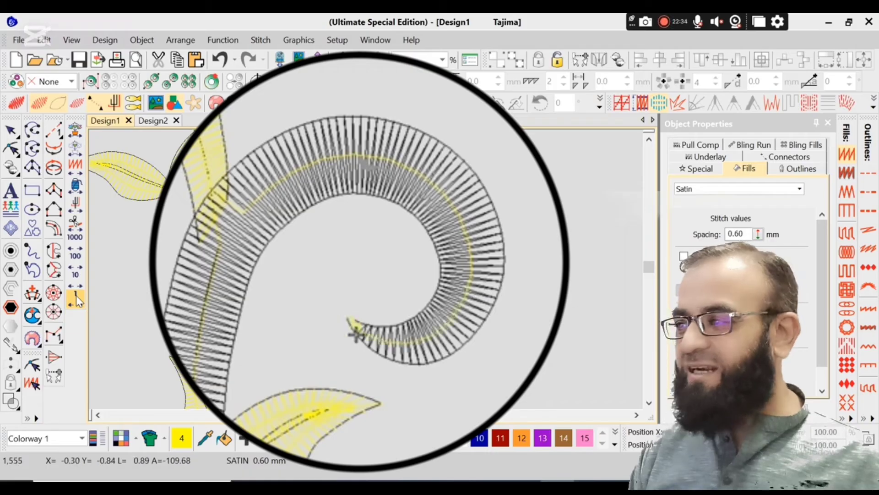
Travel through the curl's satin stitches from its tip back to the stem, switching from single stitches to steps of ten.
key(Right)
key(Right)
key(Right)
key(Right)
key(Right)
key(Right)
key(Right)
key(Right)
key(Right)
key(Right)
key(Right)
key(Right)
key(Right)
key(Right)
key(Right)
key(Right)
key(Right)
key(Right)
key(Right)
key(Right)
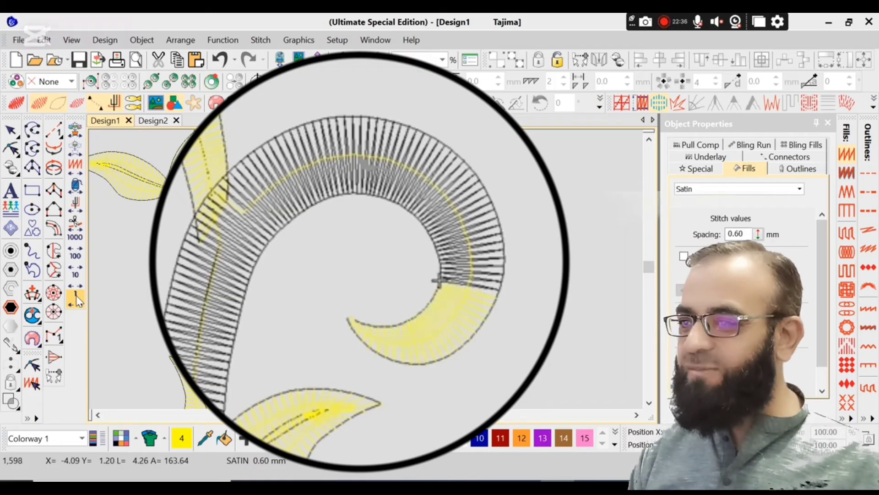
click(75, 274)
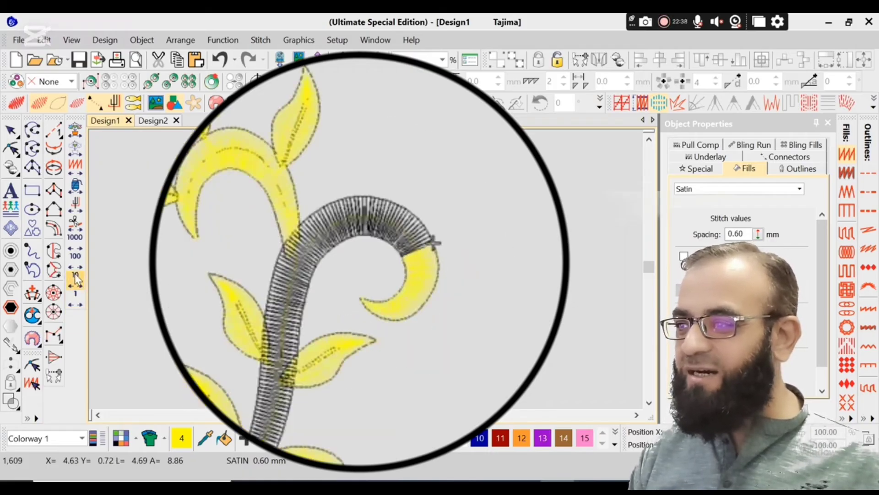
click(75, 274)
click(75, 274)
click(75, 274)
click(75, 274)
click(76, 274)
click(75, 274)
scroll(115, 277, down, 2)
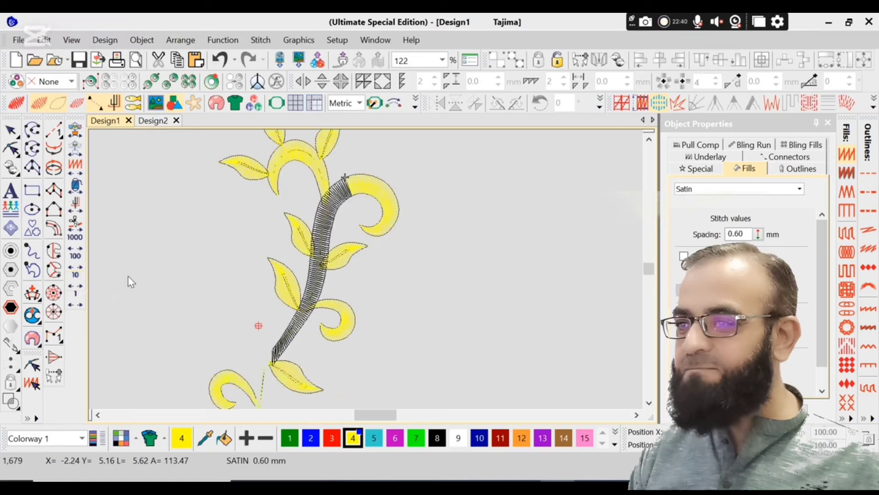
click(76, 276)
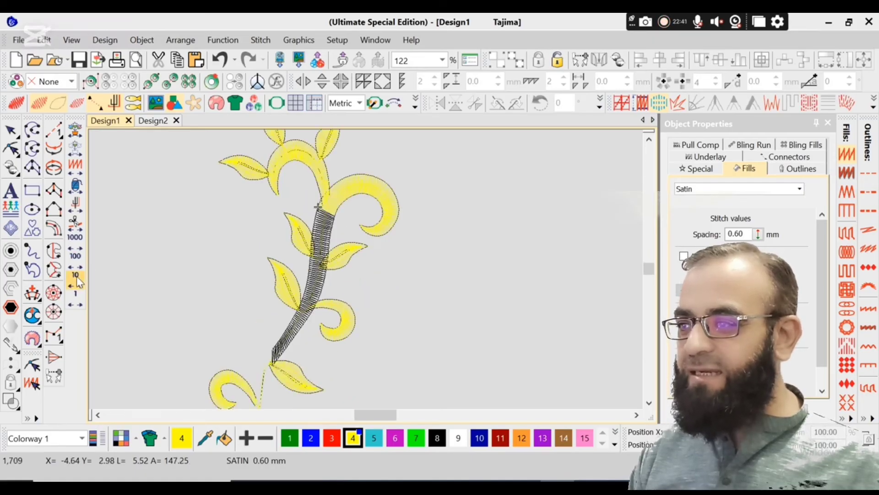
Compare the realistic stitch view with the sketch and examine the uncovered main stem around the branch junction.
key(d)
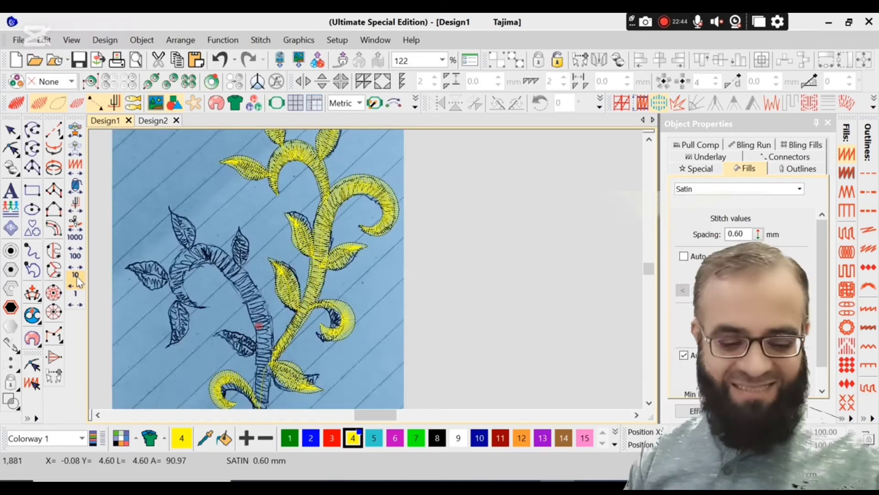
key(shift+z)
key(t)
key(b)
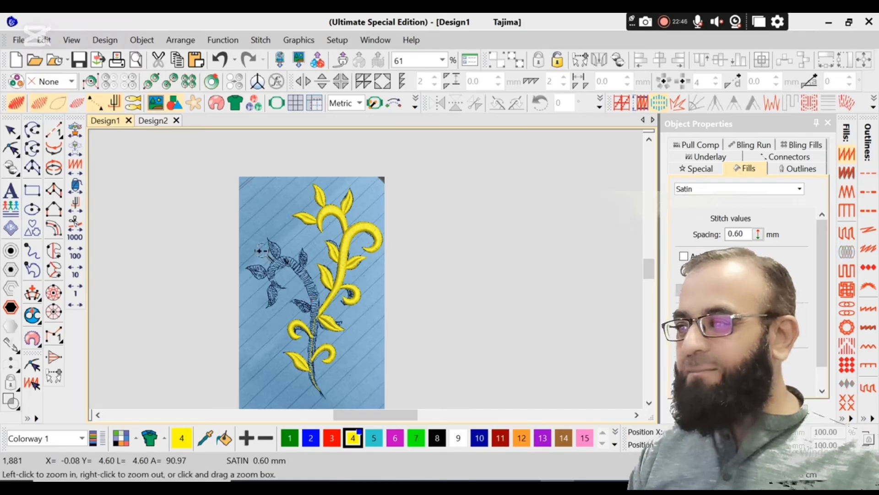
click(353, 324)
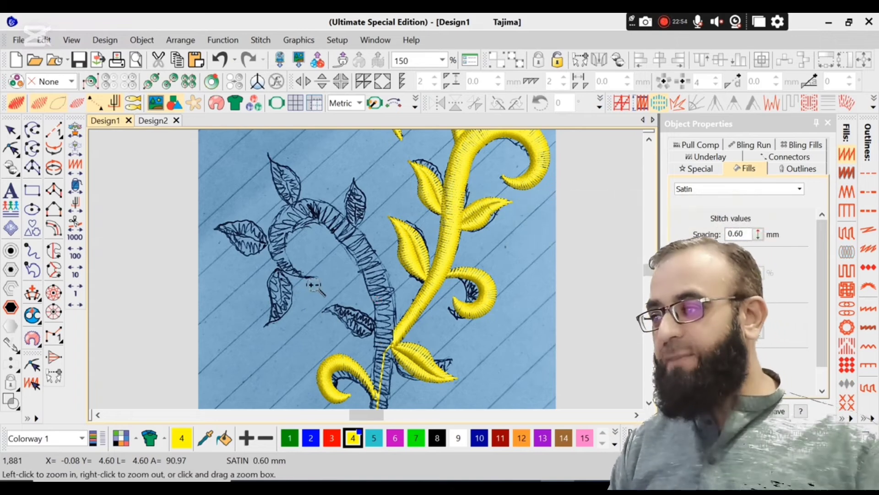
drag(313, 285, 459, 385)
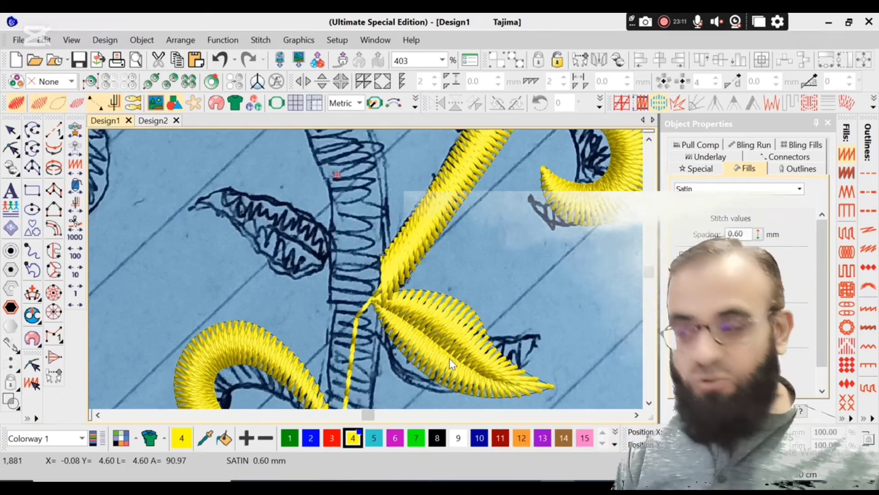
key(shift+z)
key(b)
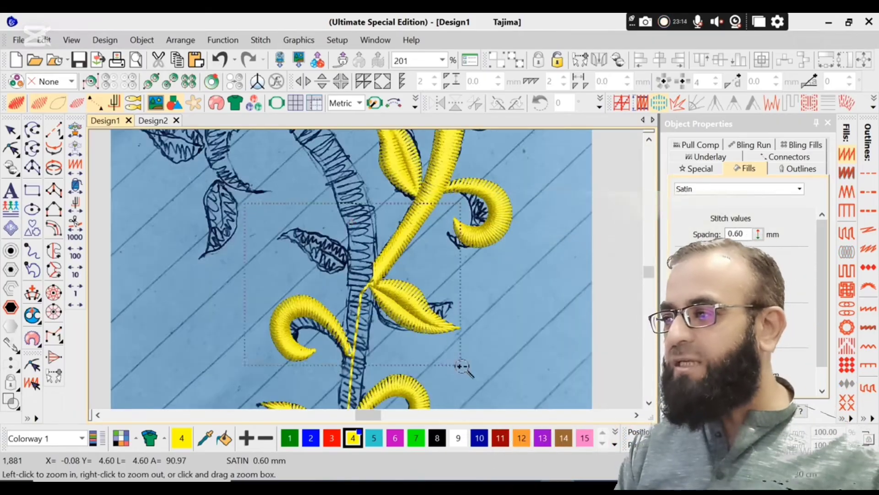
drag(460, 365, 461, 366)
key(t)
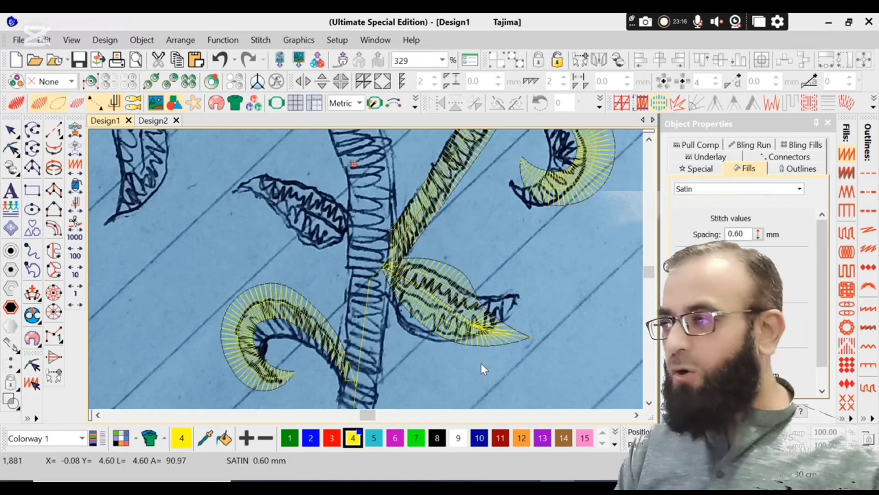
Place a mirrored copy of the satin leaf below the branch junction over the sketched leaf across the main stem.
key(d)
click(464, 329)
key(d)
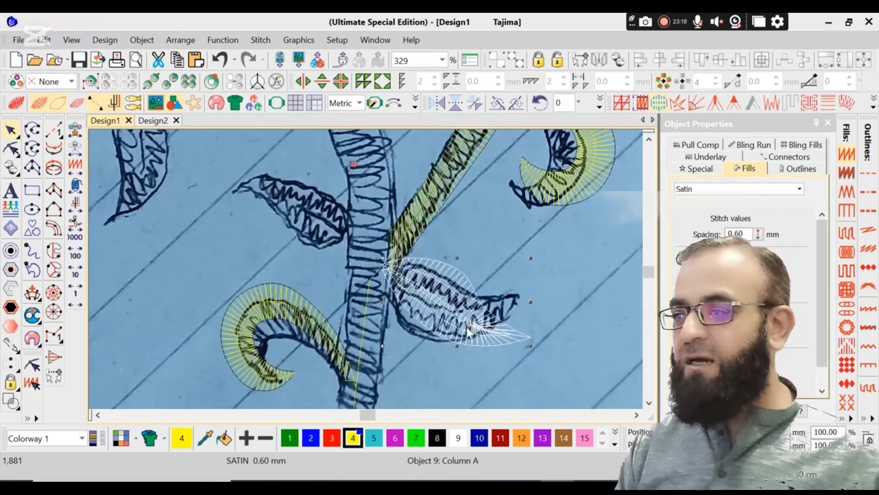
key(d)
key(t)
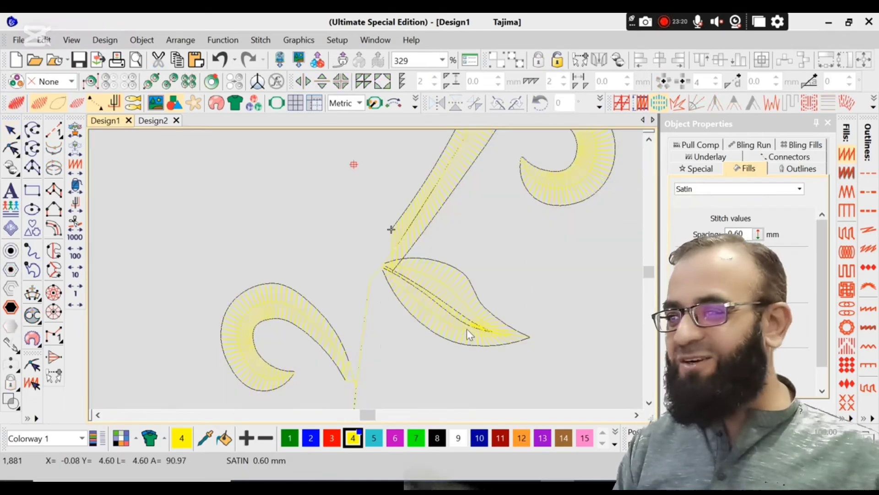
key(d)
key(t)
drag(463, 328, 284, 247)
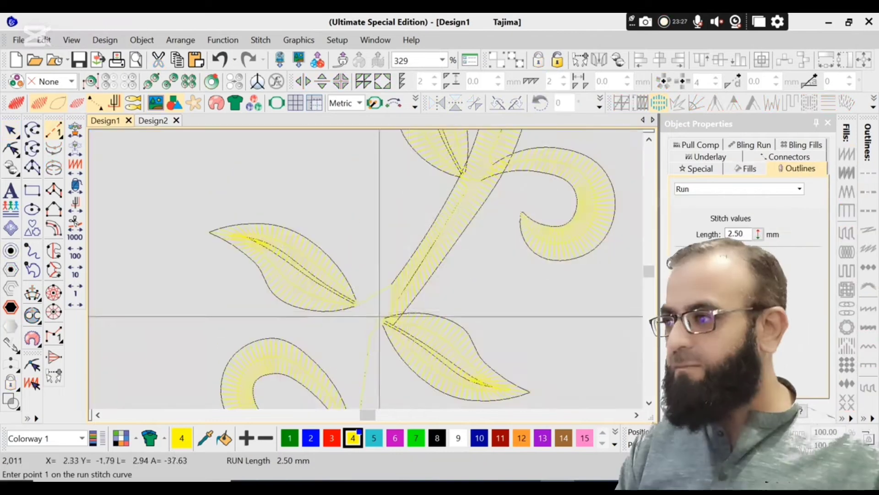
Start a satin Column A at the undigitized branch's inner tip and place its paired edge points around the sketched arch.
key(d)
key(t)
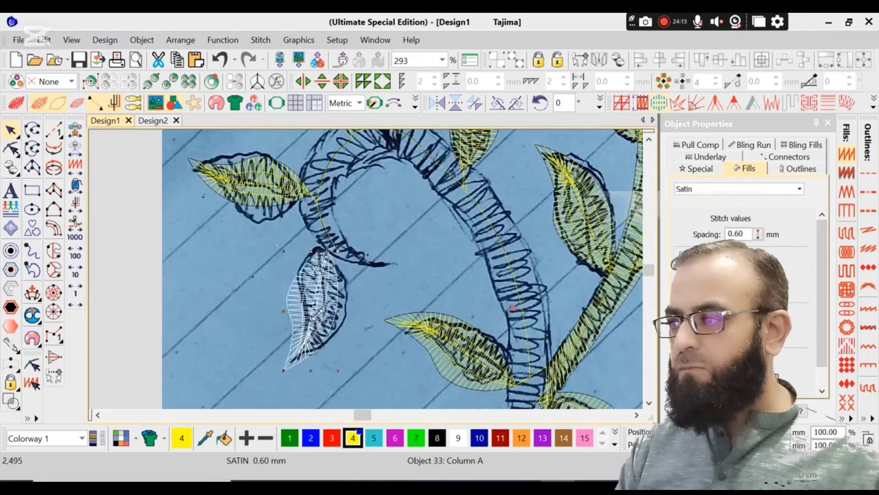
key(shift+z)
key(b)
drag(270, 174, 539, 309)
key(shift+z)
key(b)
drag(215, 193, 517, 345)
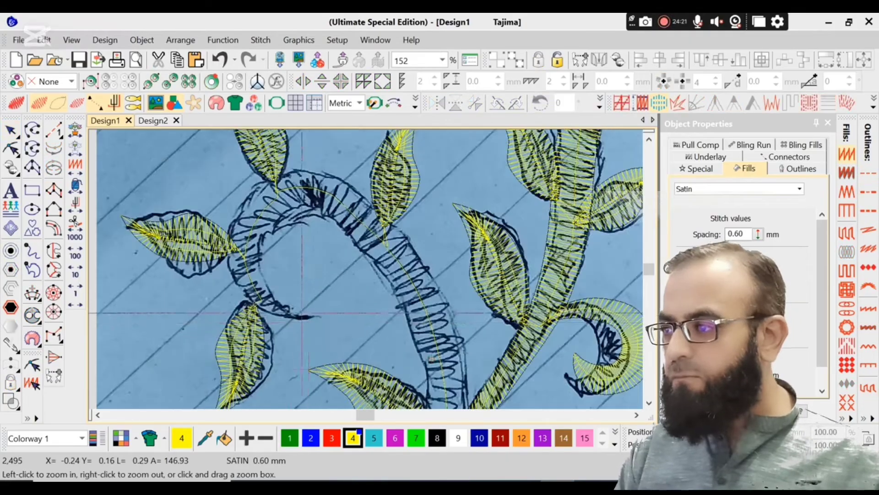
click(310, 316)
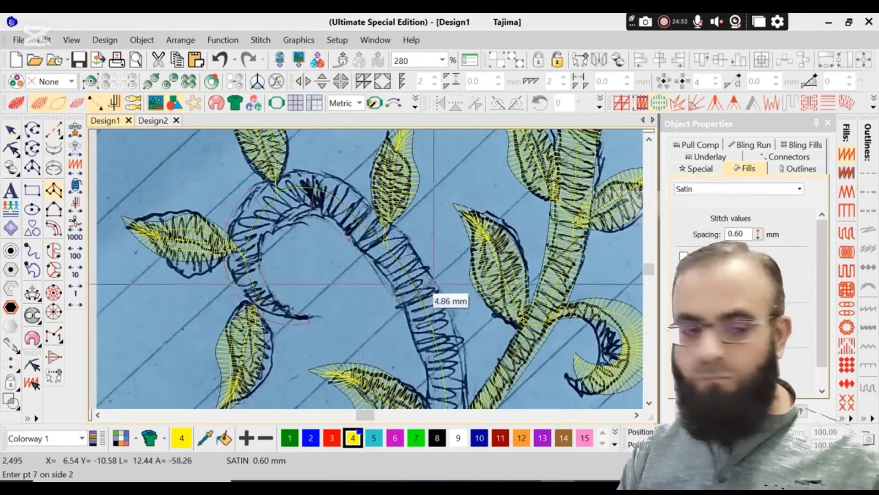
right_click(434, 284)
Continue the column's paired edge points down the main stem to its pointed base and finish the satin column.
scroll(435, 284, down, 1)
right_click(428, 361)
right_click(465, 361)
scroll(465, 361, down, 2)
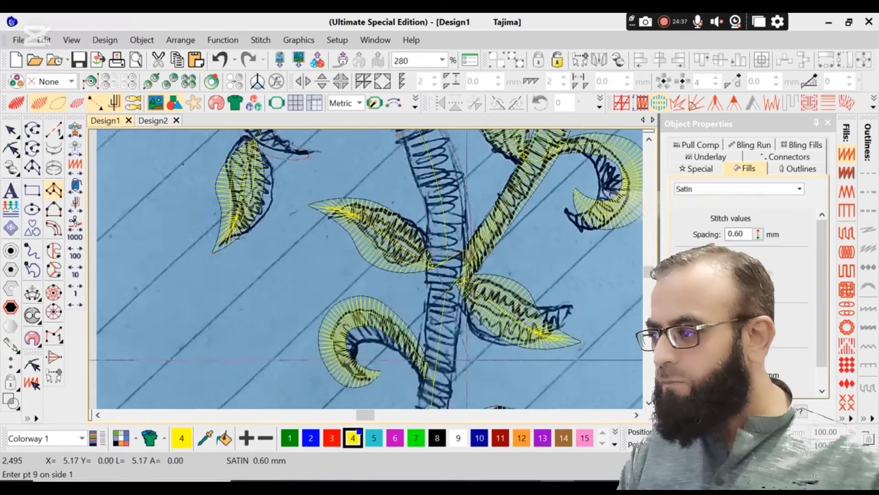
right_click(425, 376)
right_click(453, 378)
scroll(453, 379, down, 4)
right_click(432, 253)
right_click(415, 341)
right_click(437, 341)
right_click(425, 363)
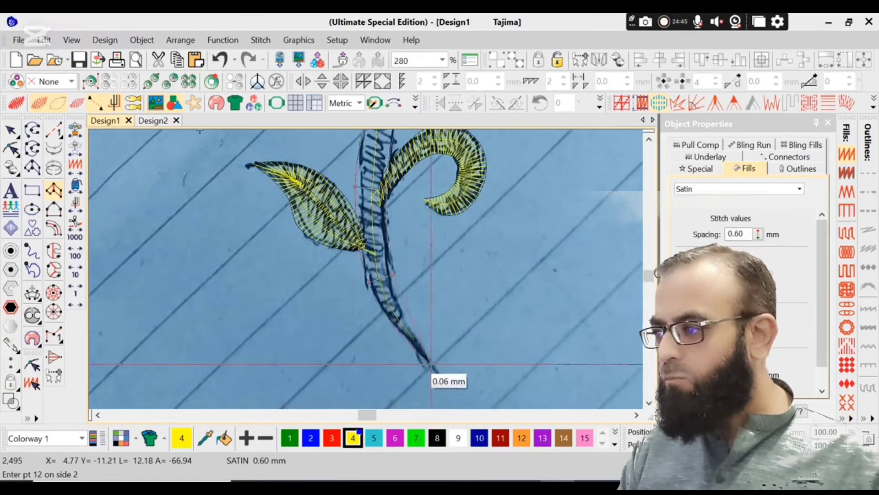
right_click(430, 365)
key(d)
key(Return)
key(shift+z)
key(shift+z)
key(0)
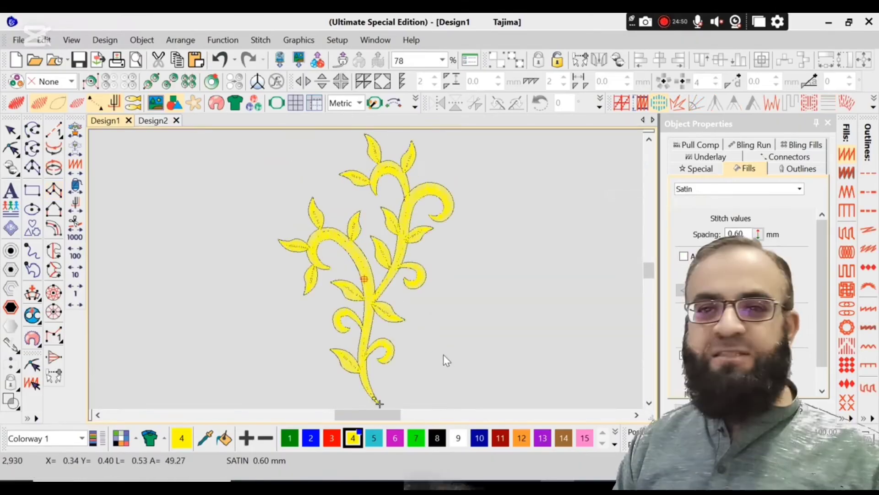
Reshape the new main-stem column near its curled inner tip and review the whole design.
key(b)
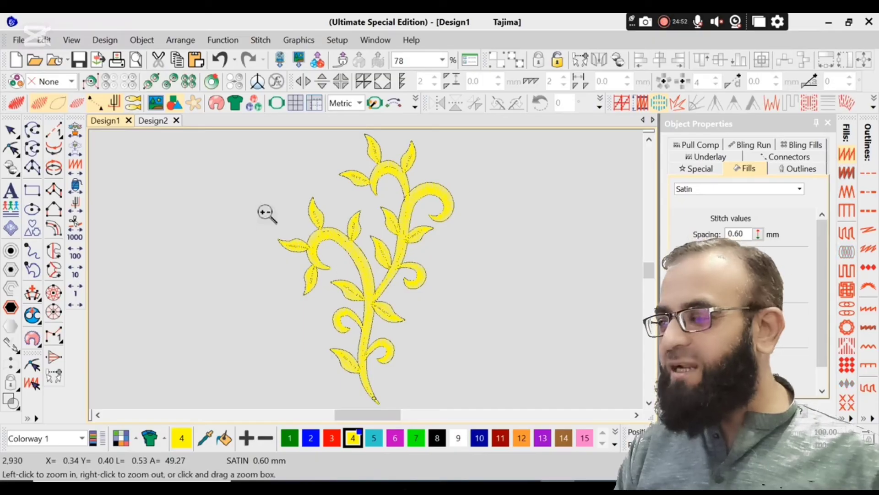
drag(267, 214, 429, 306)
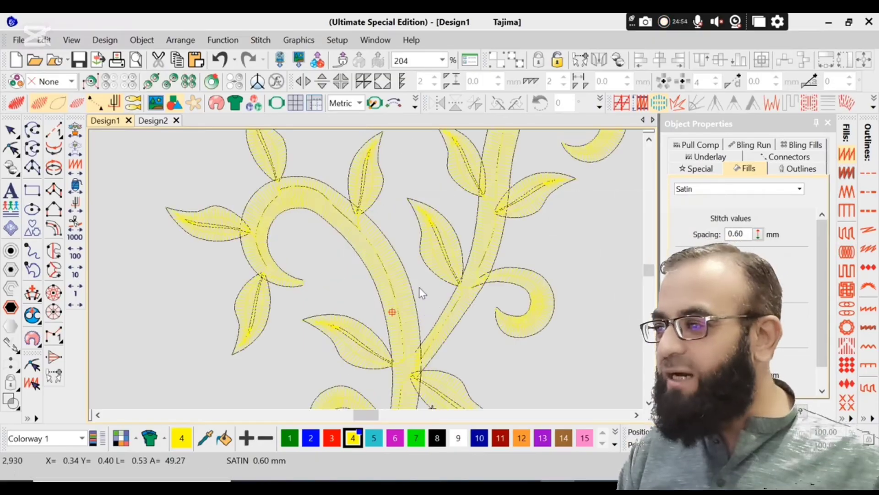
click(378, 273)
key(h)
drag(305, 278, 279, 267)
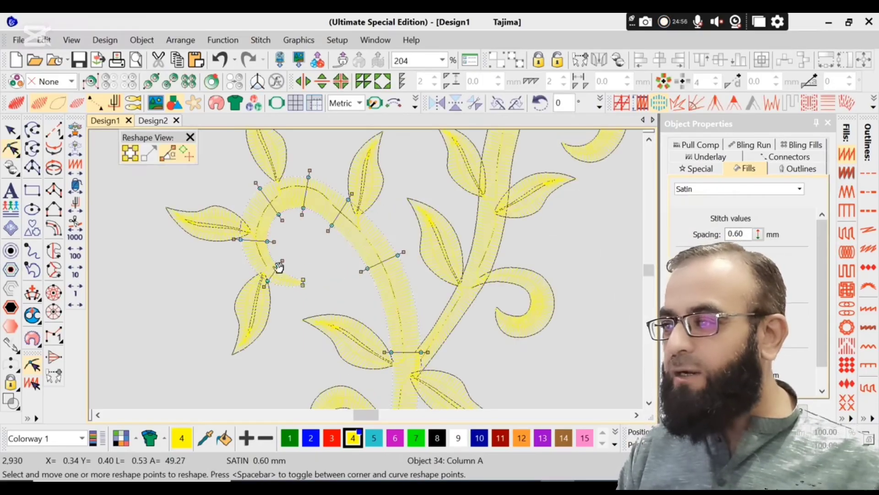
key(shift+z)
key(Escape)
scroll(453, 301, down, 1)
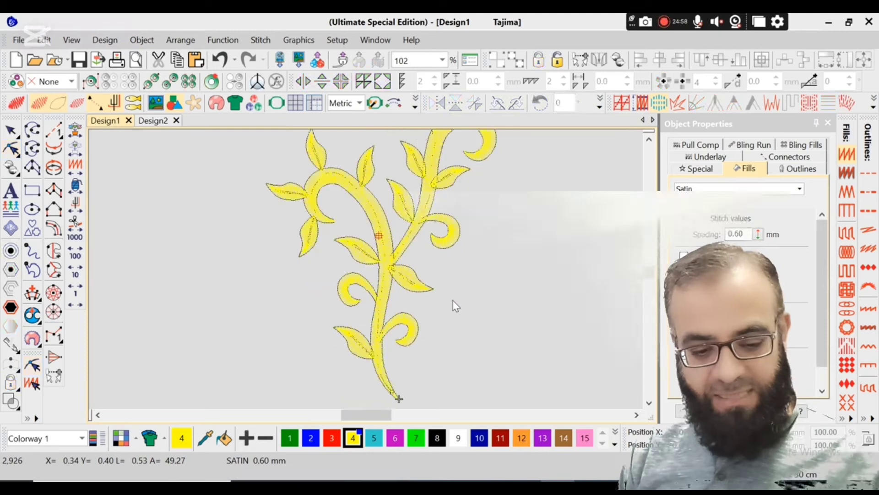
key(0)
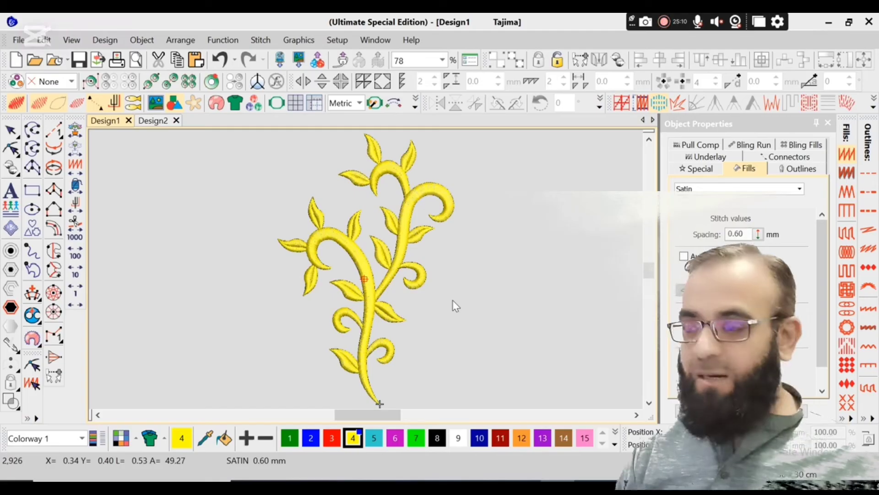
Move all embroidery objects off the sketch to its right side and display both together for comparison.
key(ctrl+a)
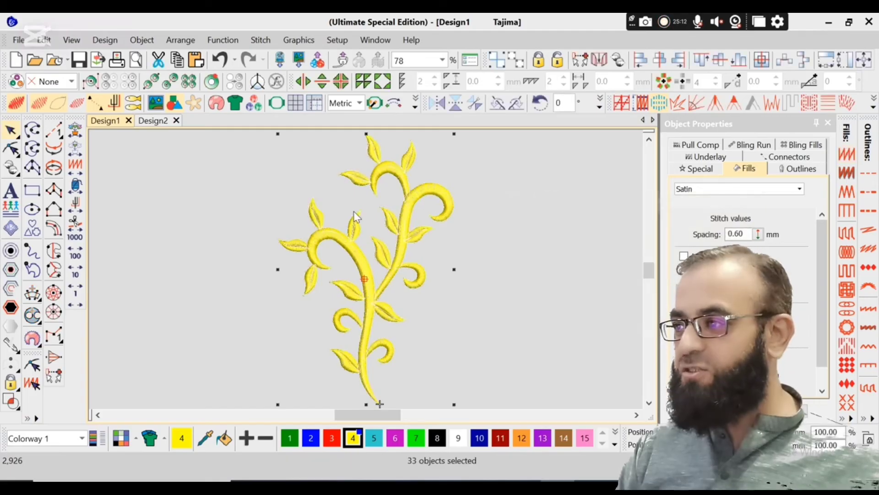
drag(325, 186, 515, 184)
key(d)
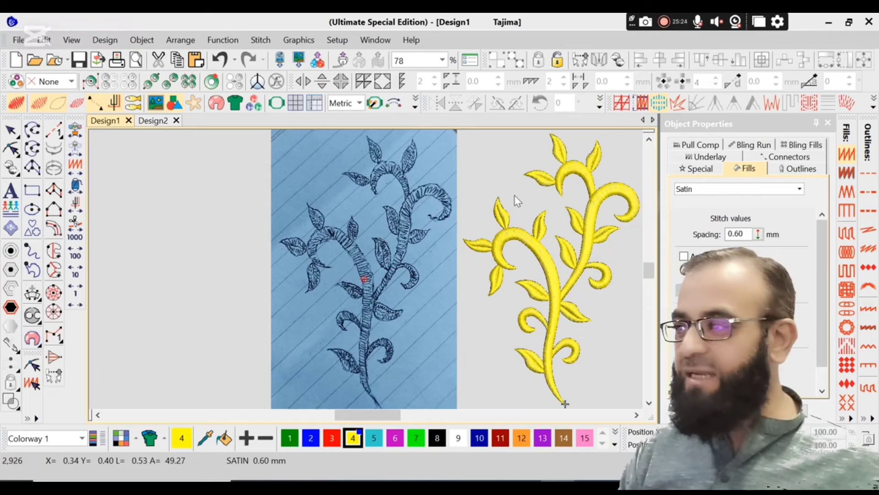
key(shift+z)
drag(399, 165, 533, 354)
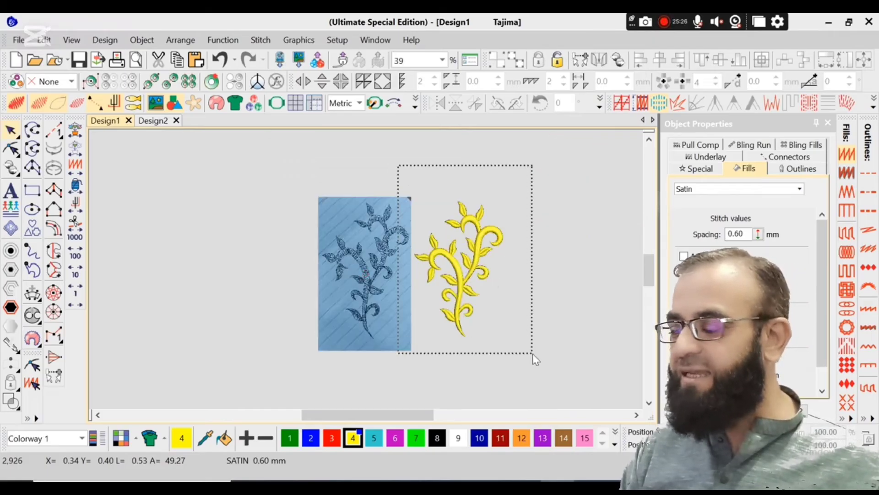
key(shift+0)
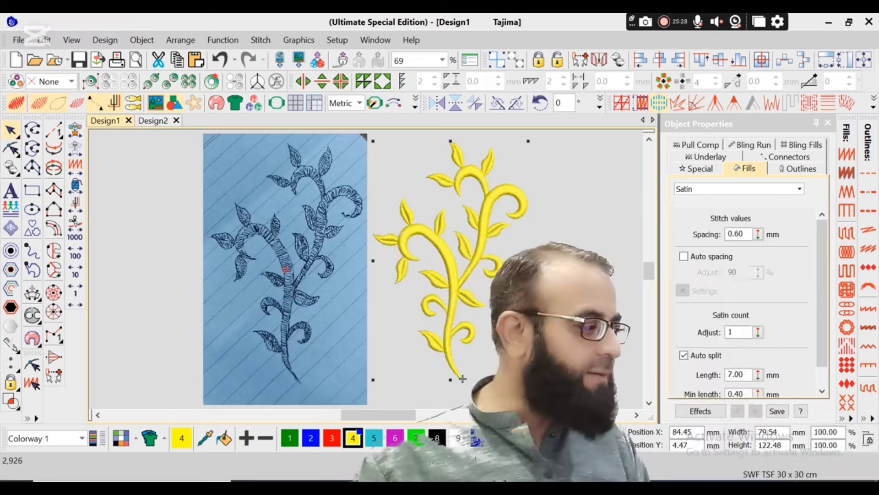